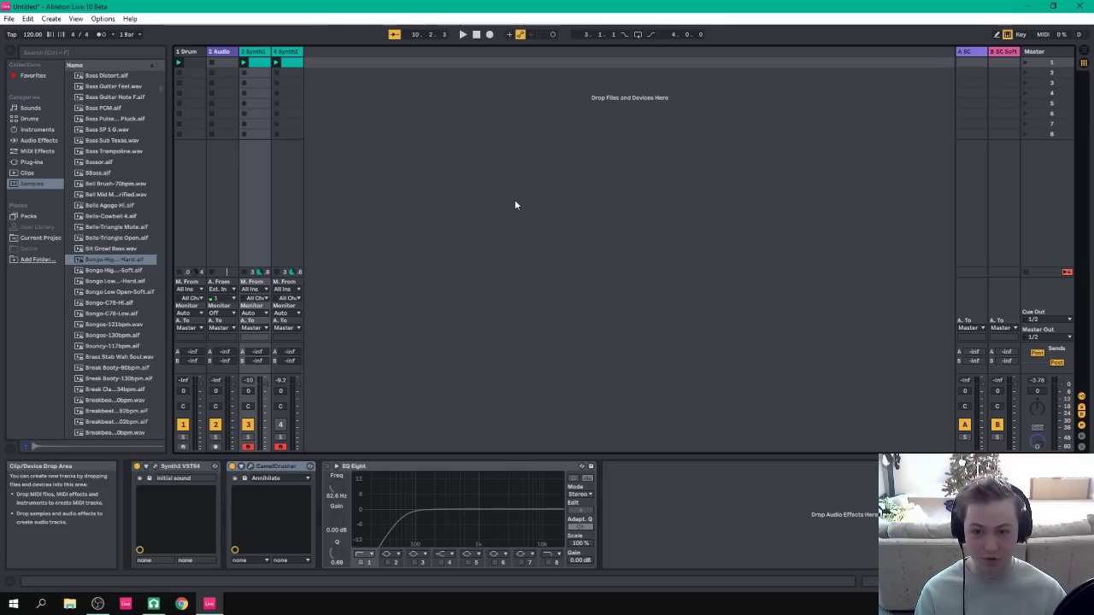
# Select the Synth1 track 3 and play back its distorted synth clip, stopping after a few bars.
pyautogui.click(260, 53)
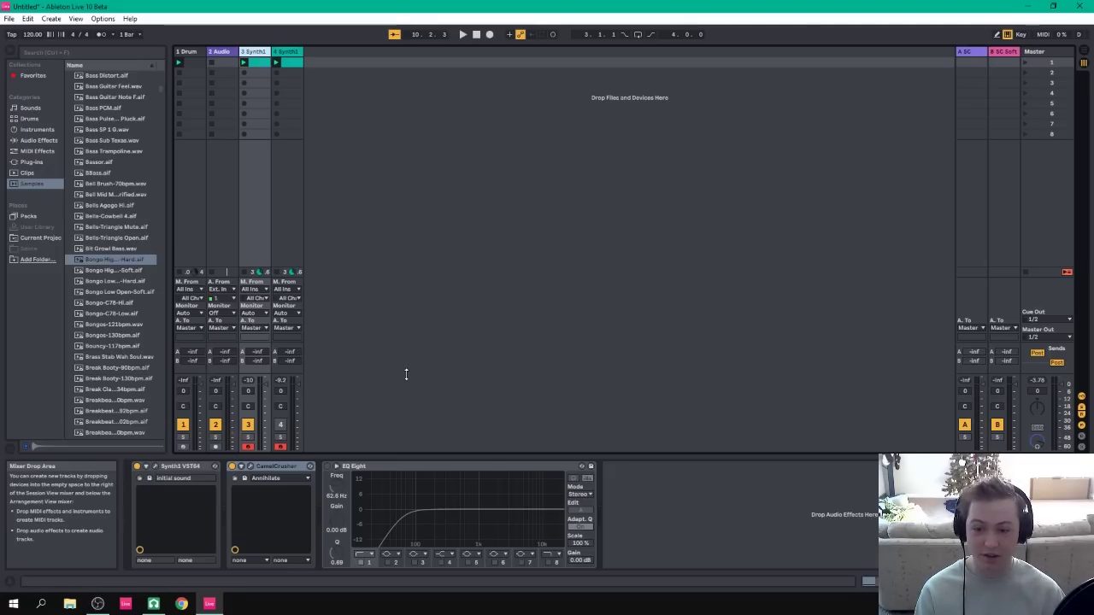
pyautogui.press('space')
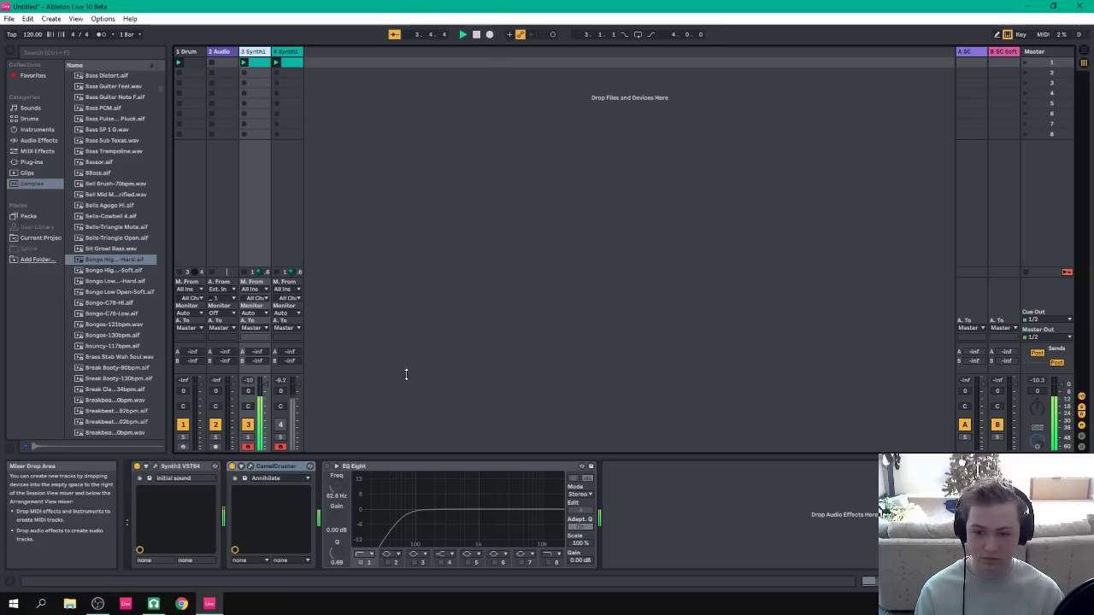
pyautogui.press('space')
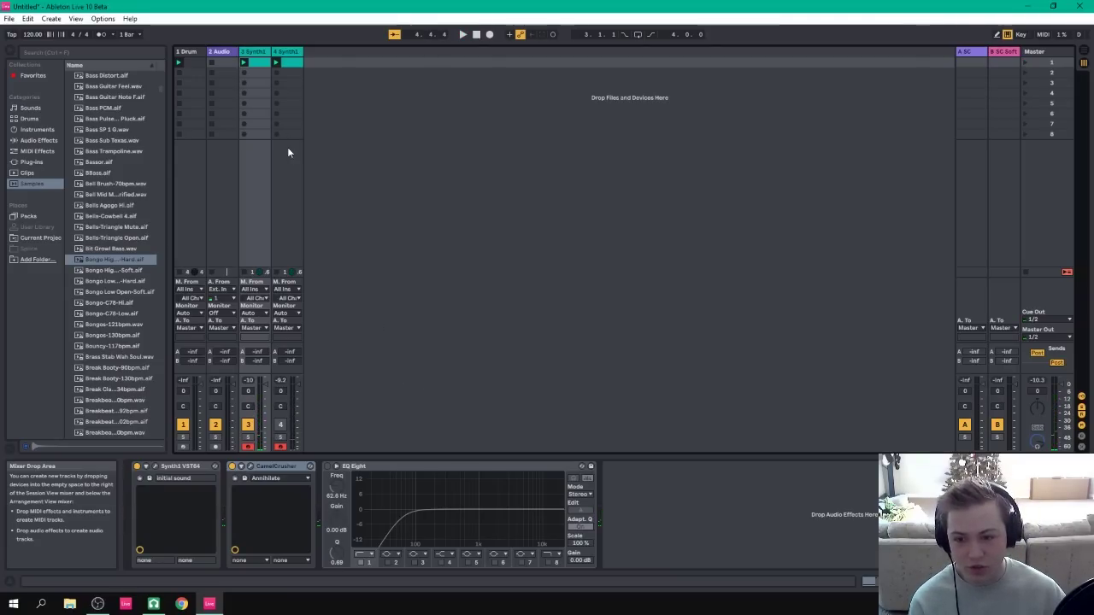
# Inspect the Synth1 and CamelCrusher plug-in windows on track 3, closing each one again.
pyautogui.click(155, 466)
pyautogui.click(155, 468)
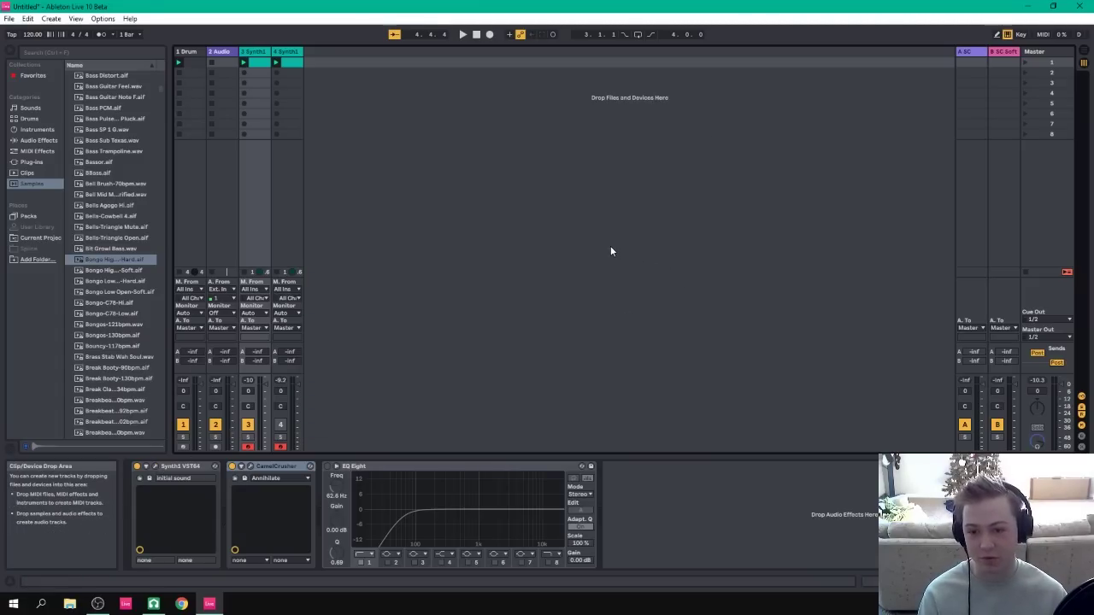
pyautogui.click(248, 469)
pyautogui.click(248, 469)
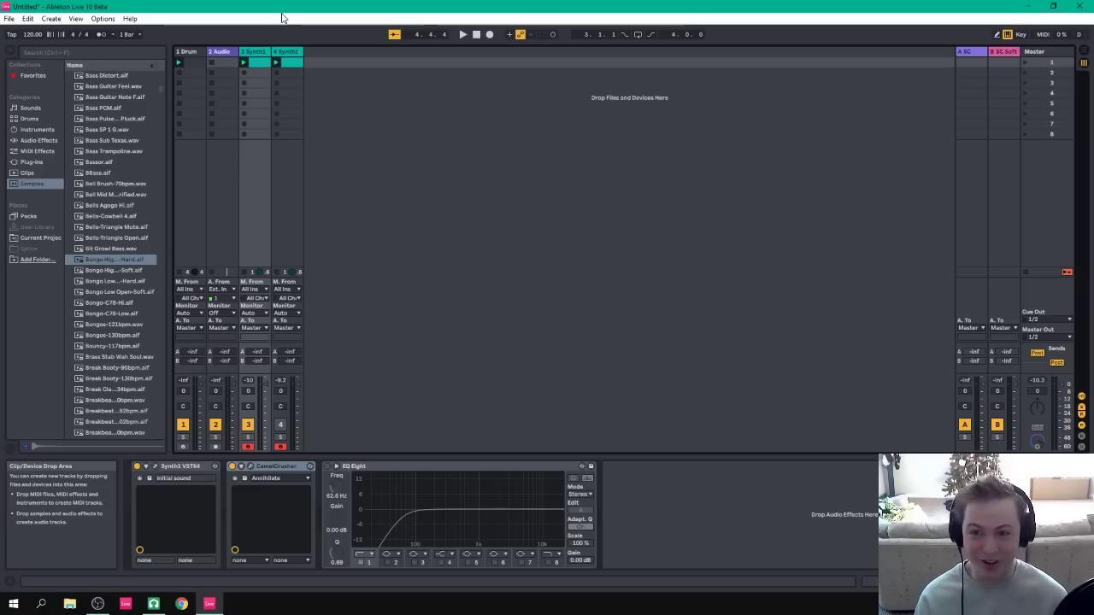
# Check the oscillator settings of the Synth1 instrument on track 4, closing its plug-in window again.
pyautogui.click(350, 131)
pyautogui.click(284, 60)
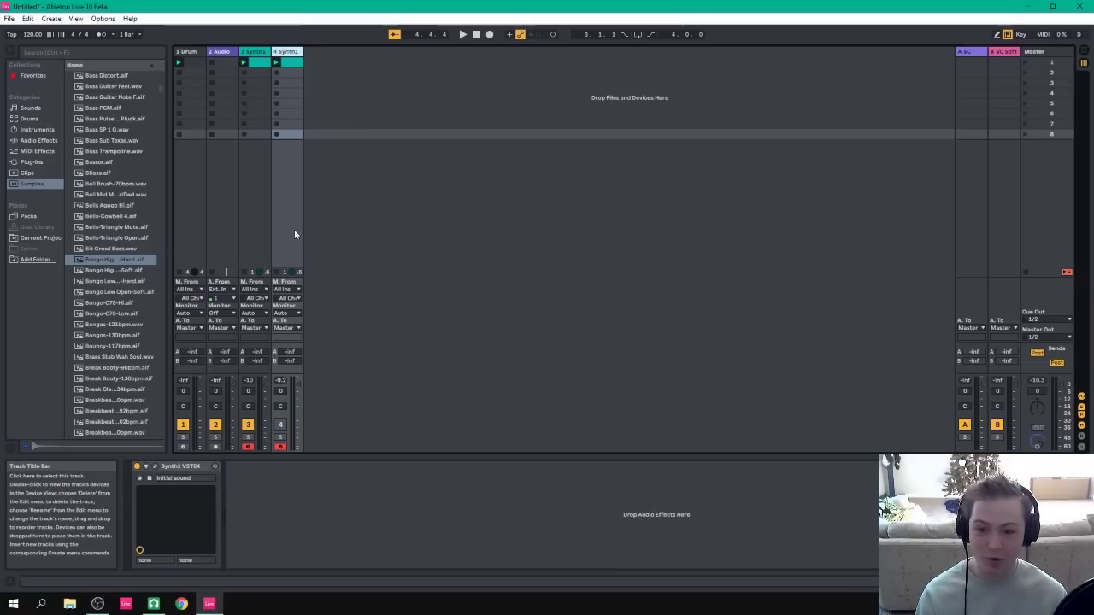
pyautogui.click(155, 466)
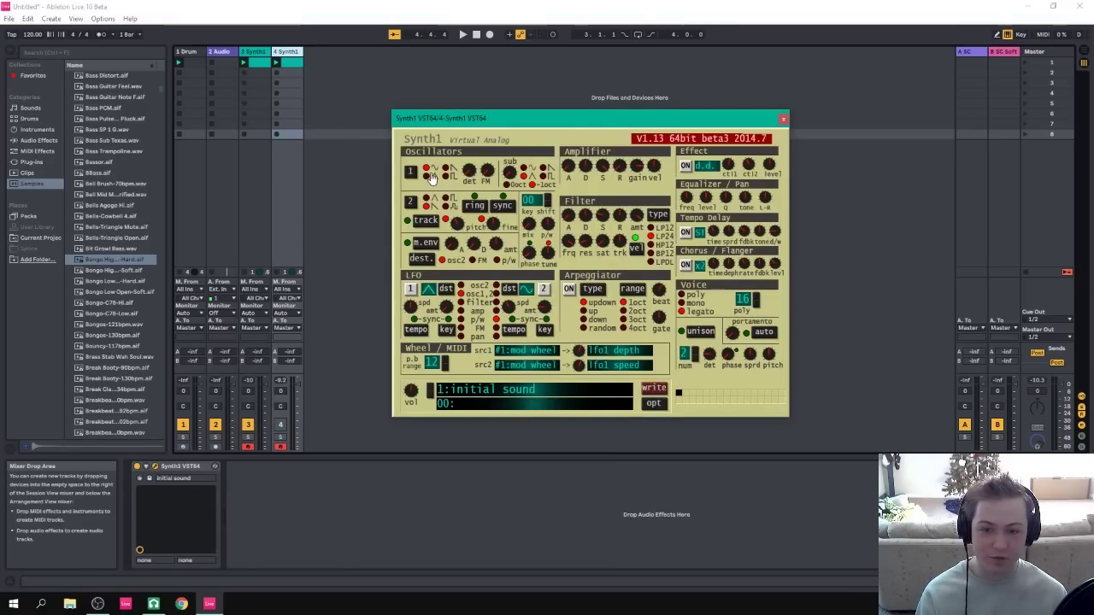
pyautogui.click(784, 119)
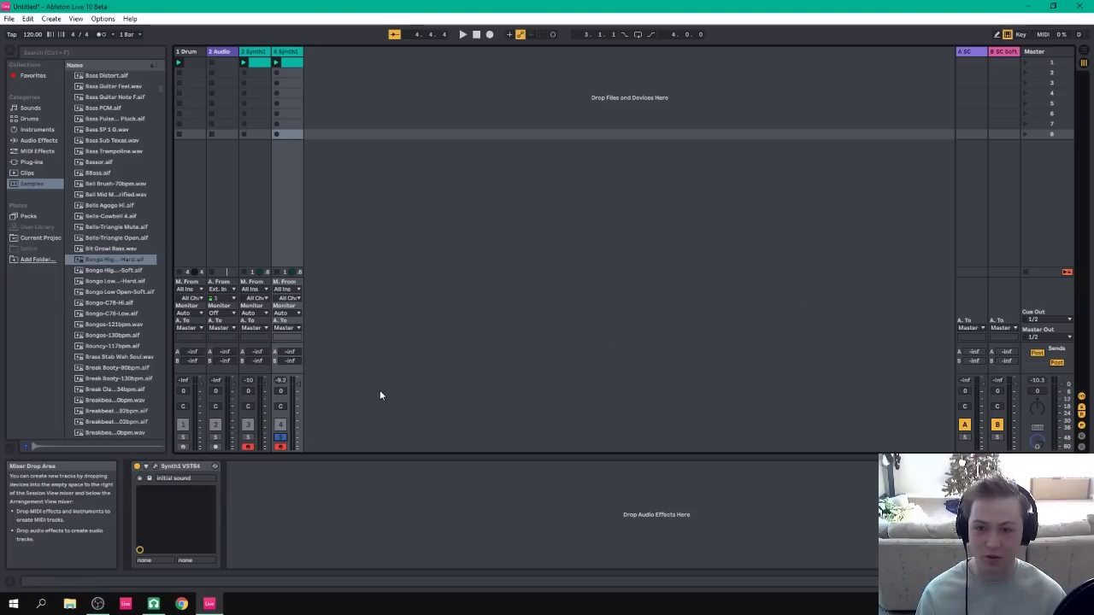
# Listen to the soloed Synth1 track 4 on its own and switch its solo off.
pyautogui.press('space')
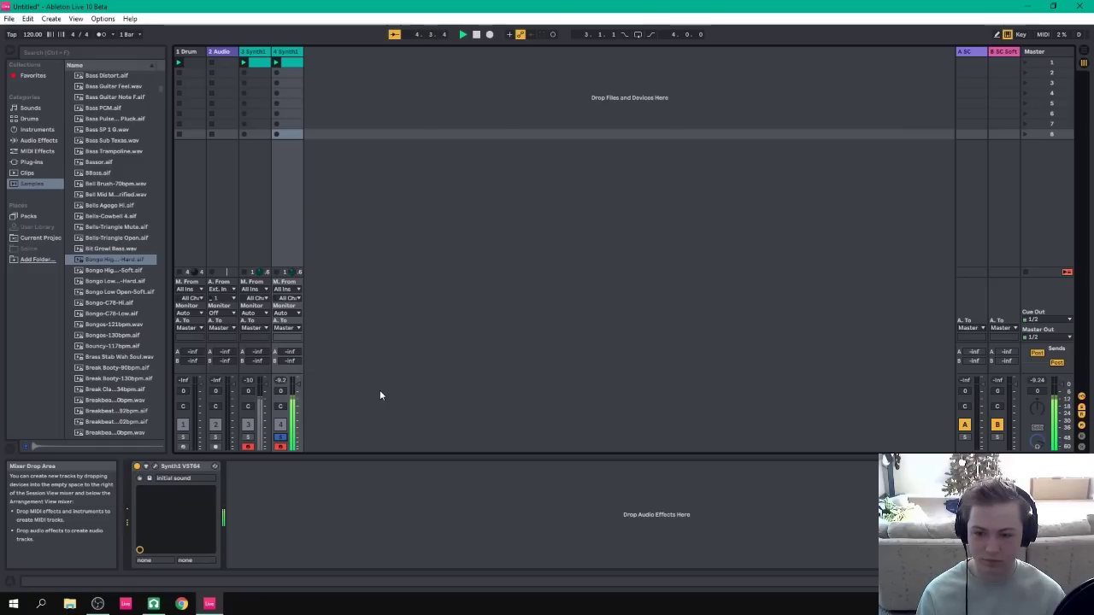
pyautogui.press('space')
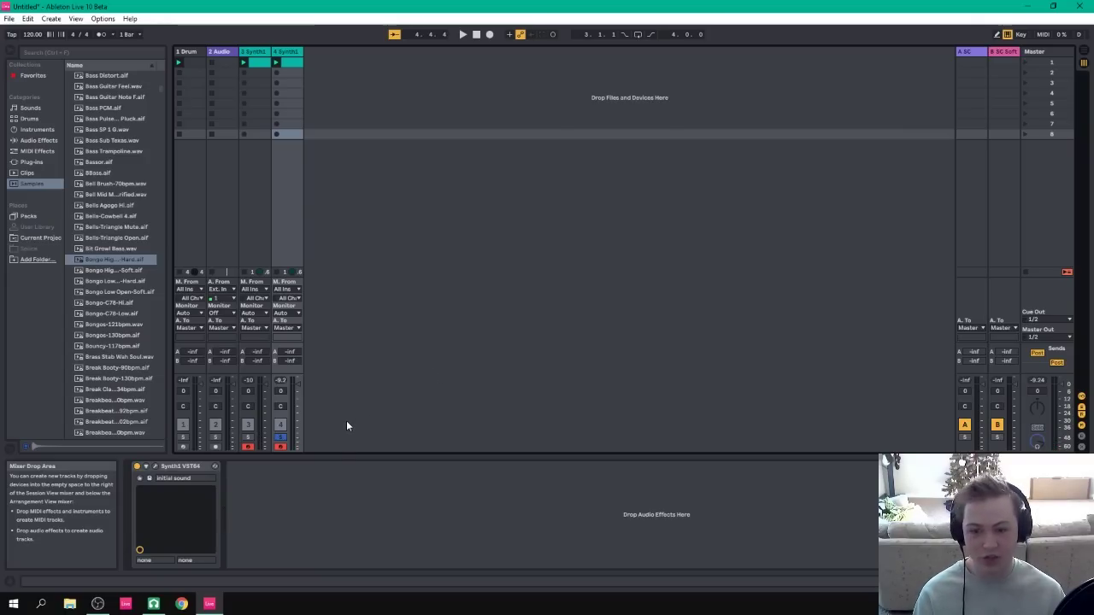
pyautogui.click(281, 438)
# Solo track 3, turn on its EQ Eight and raise the low-cut frequency to about 90 Hz during playback.
pyautogui.click(258, 51)
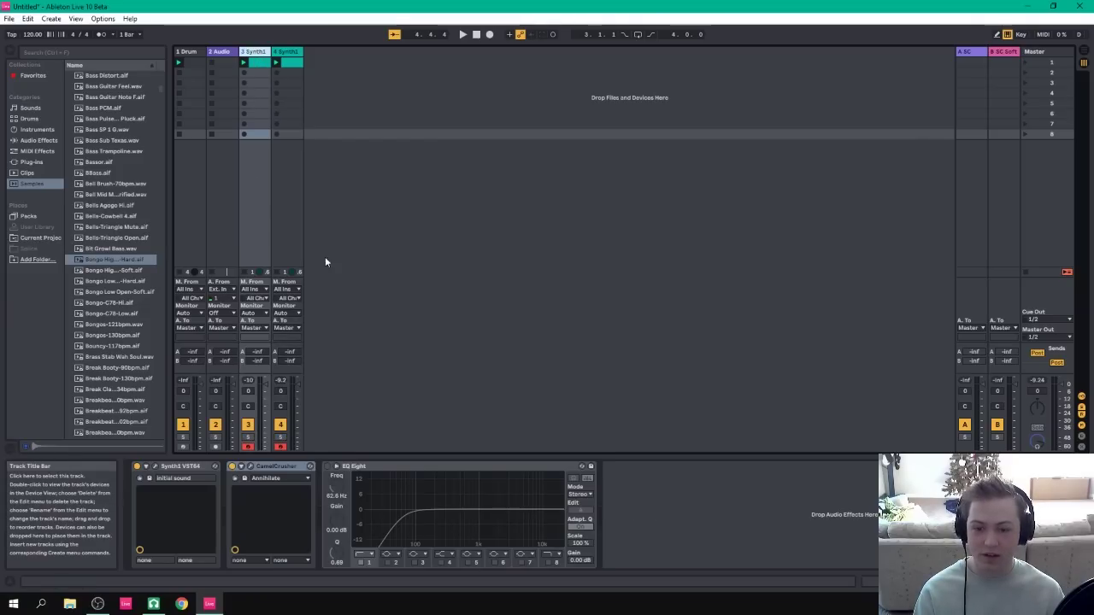
pyautogui.click(247, 441)
pyautogui.press('space')
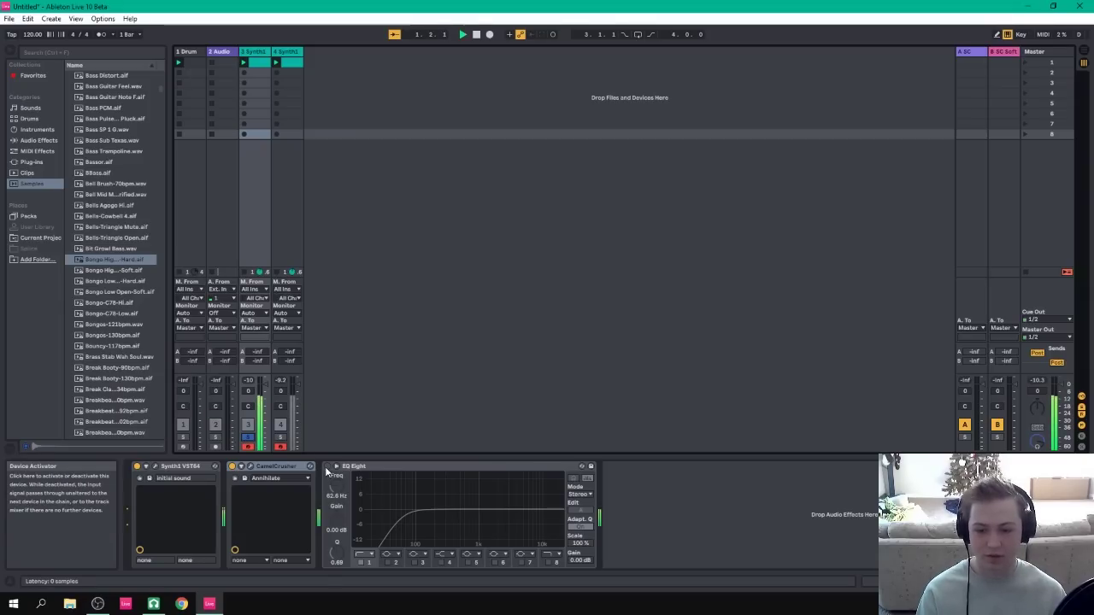
pyautogui.click(327, 467)
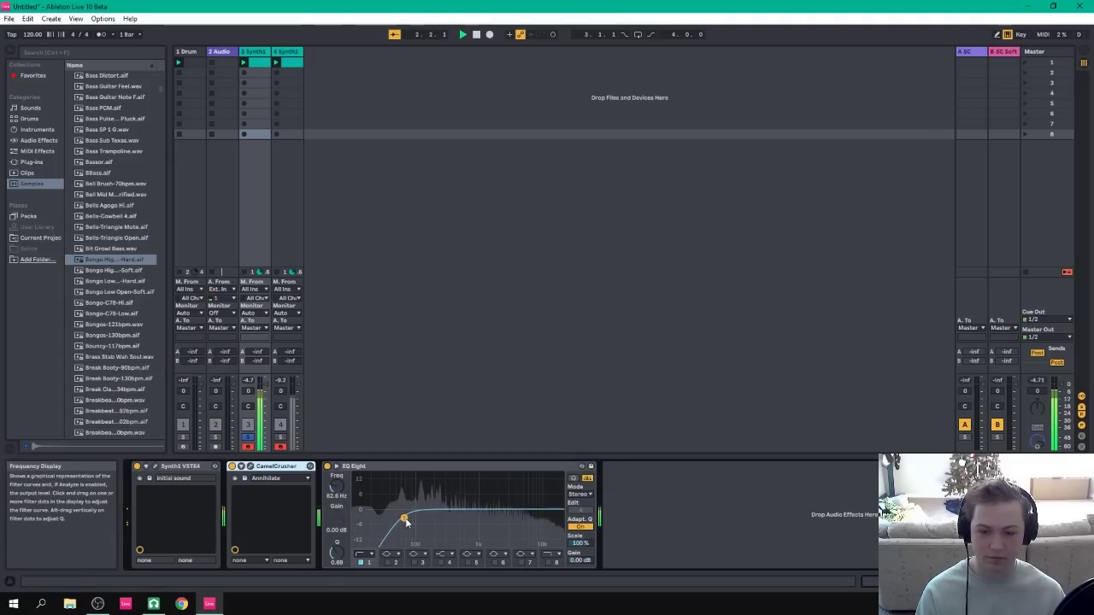
pyautogui.moveTo(412, 518); pyautogui.dragTo(413, 517)
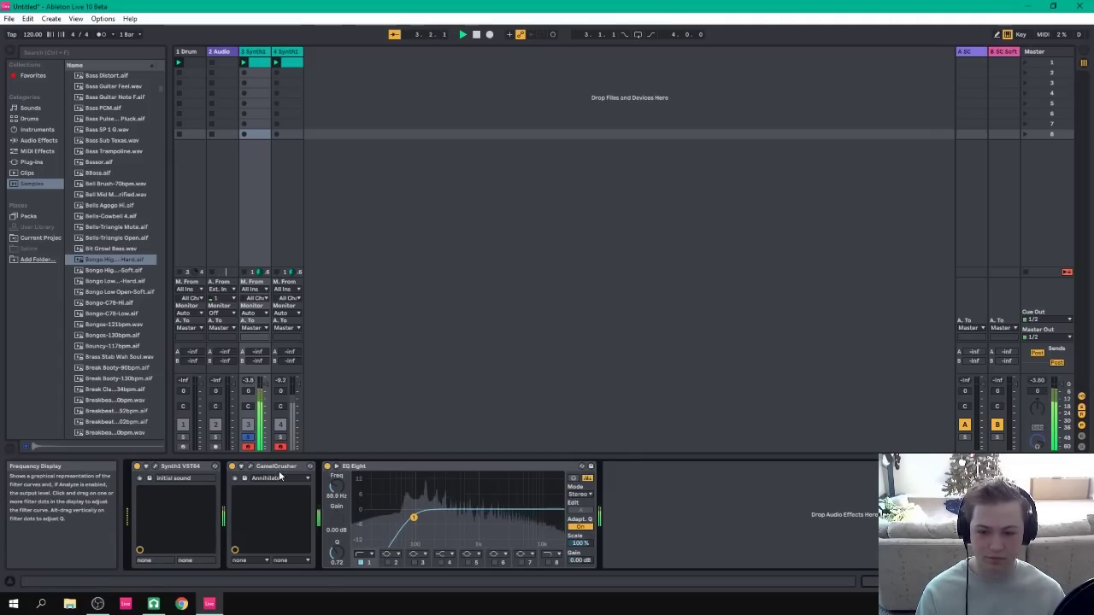
pyautogui.press('space')
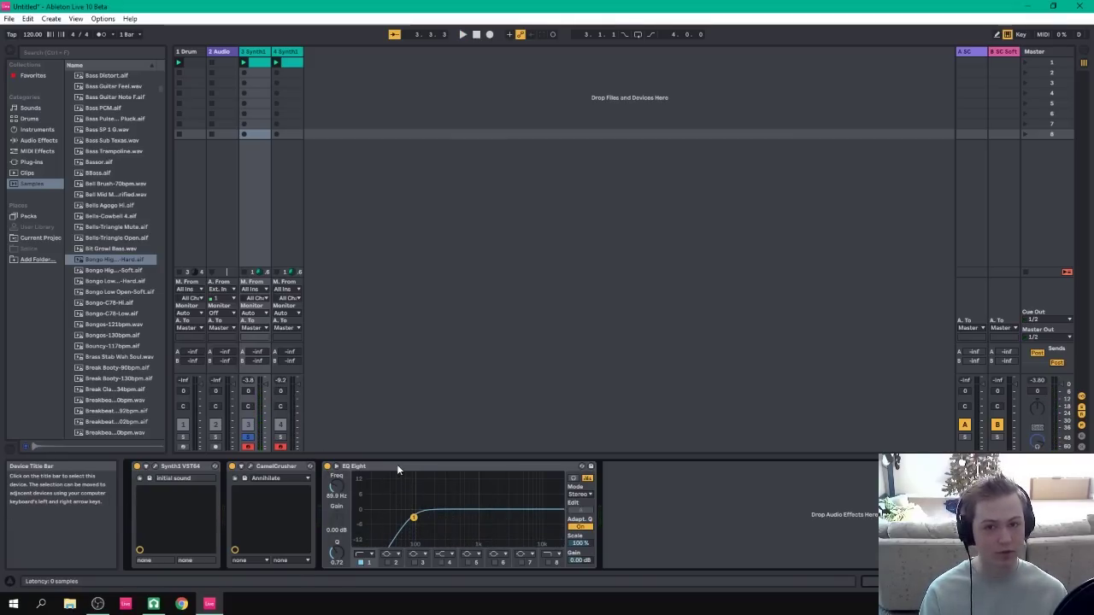
# Raise the low-cut band of track 3's EQ Eight to about 124 Hz, checking it by ear.
pyautogui.click(287, 53)
pyautogui.click(256, 54)
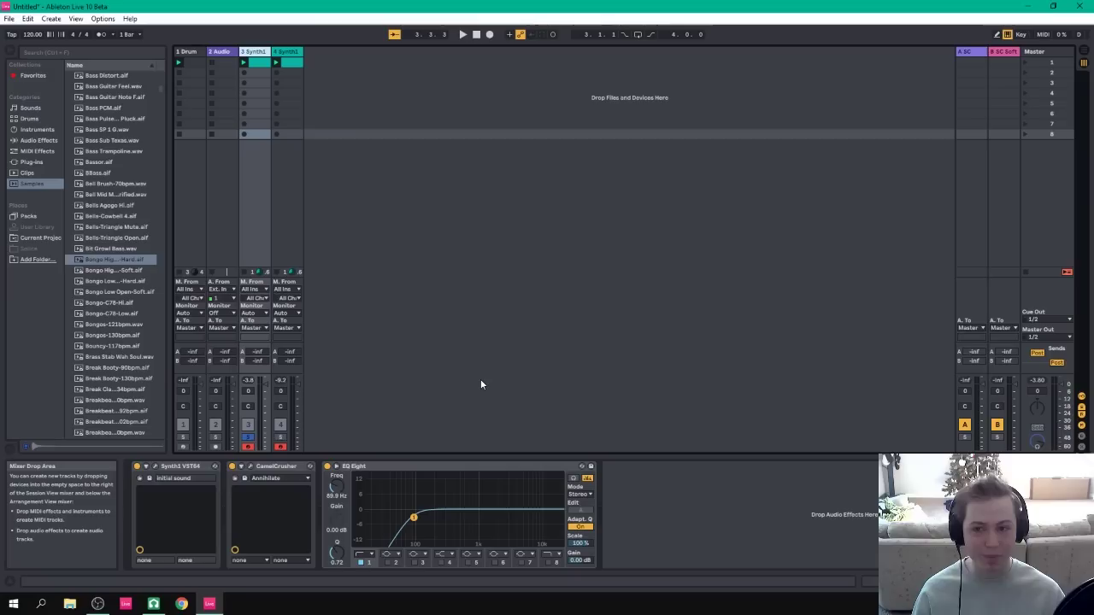
pyautogui.press('space')
pyautogui.press('space')
pyautogui.moveTo(414, 517); pyautogui.dragTo(422, 517)
pyautogui.press('space')
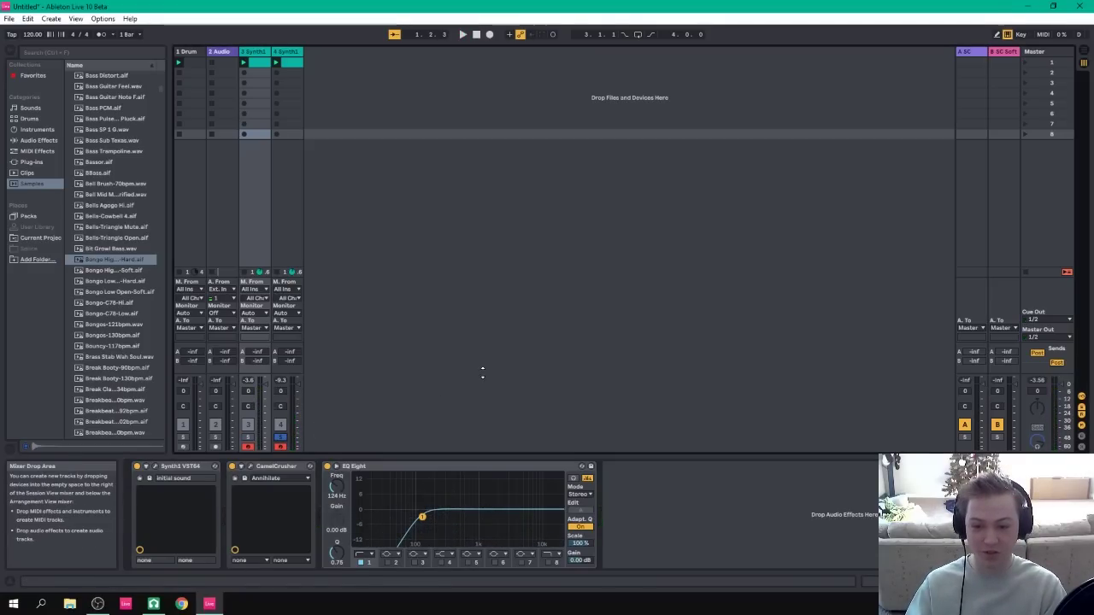
# Listen to track 4 soloed and to tracks 3 and 4 playing together without solo.
pyautogui.press('space')
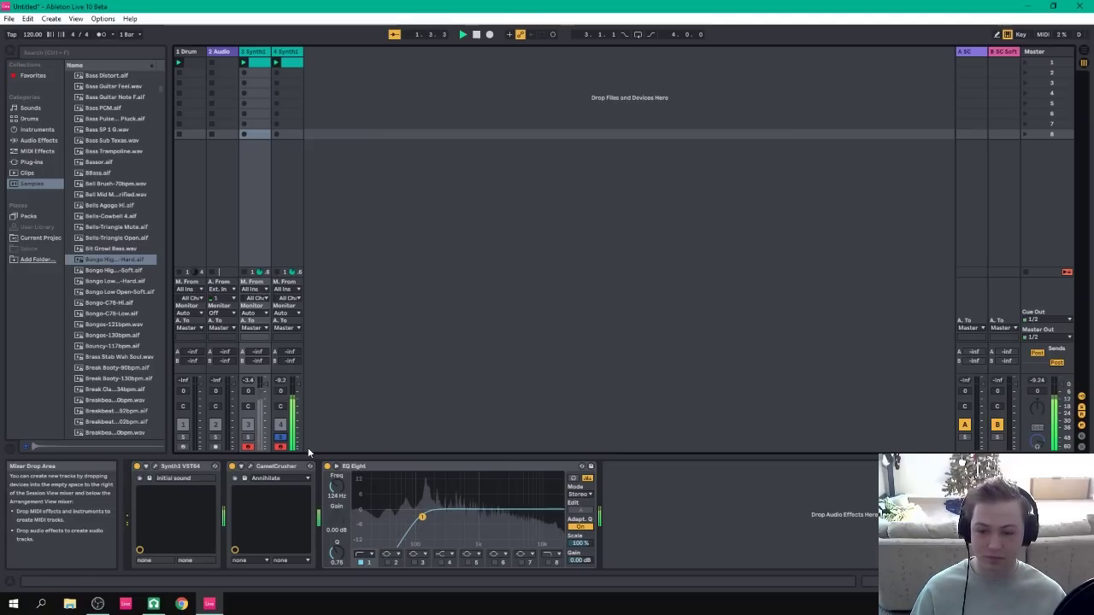
pyautogui.press('space')
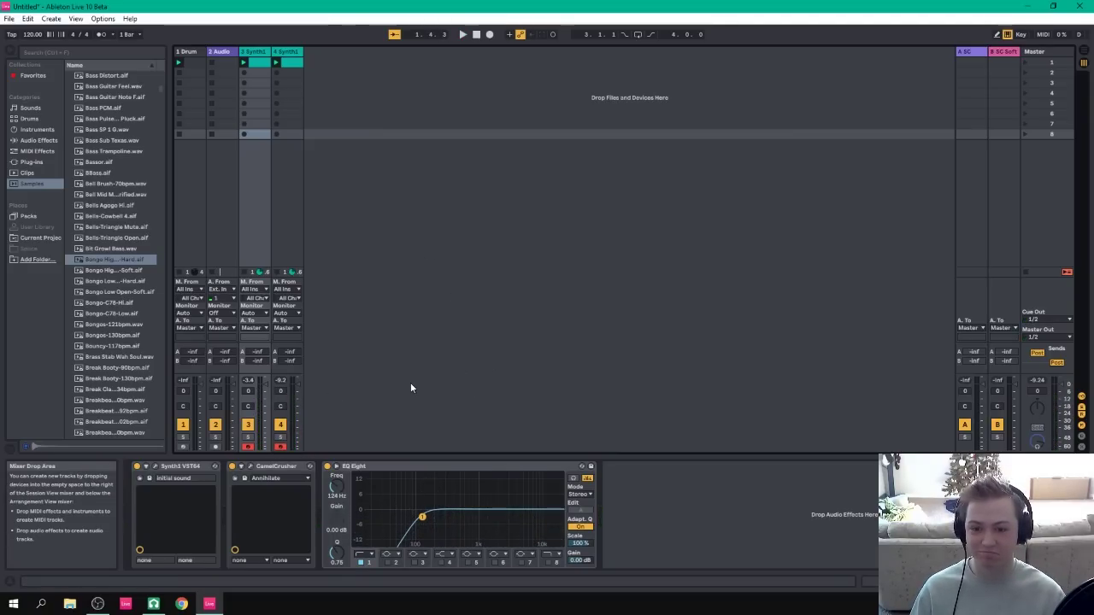
pyautogui.press('space')
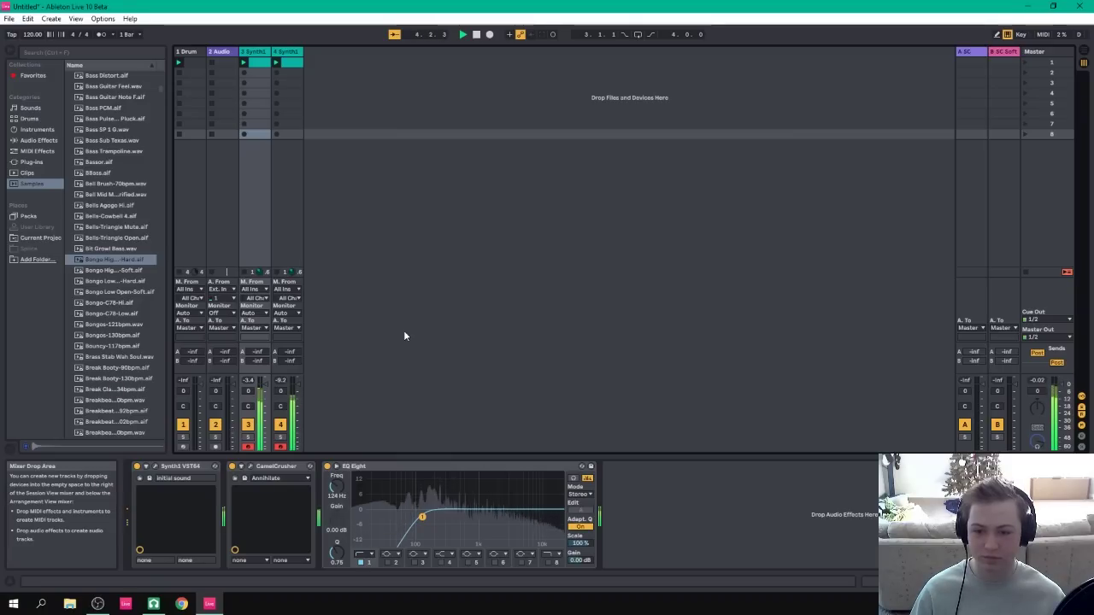
pyautogui.press('space')
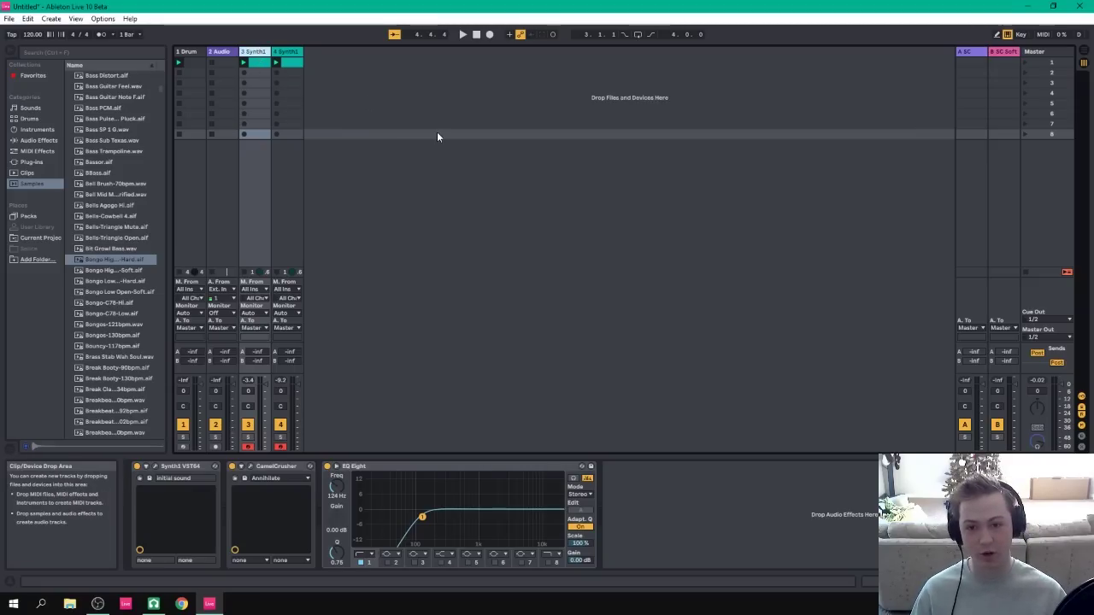
# Compare the device chains of the two Synth1 tracks, 3 and 4, by switching between them.
pyautogui.click(422, 252)
pyautogui.click(291, 52)
pyautogui.click(253, 52)
pyautogui.click(285, 53)
pyautogui.click(265, 53)
pyautogui.click(287, 53)
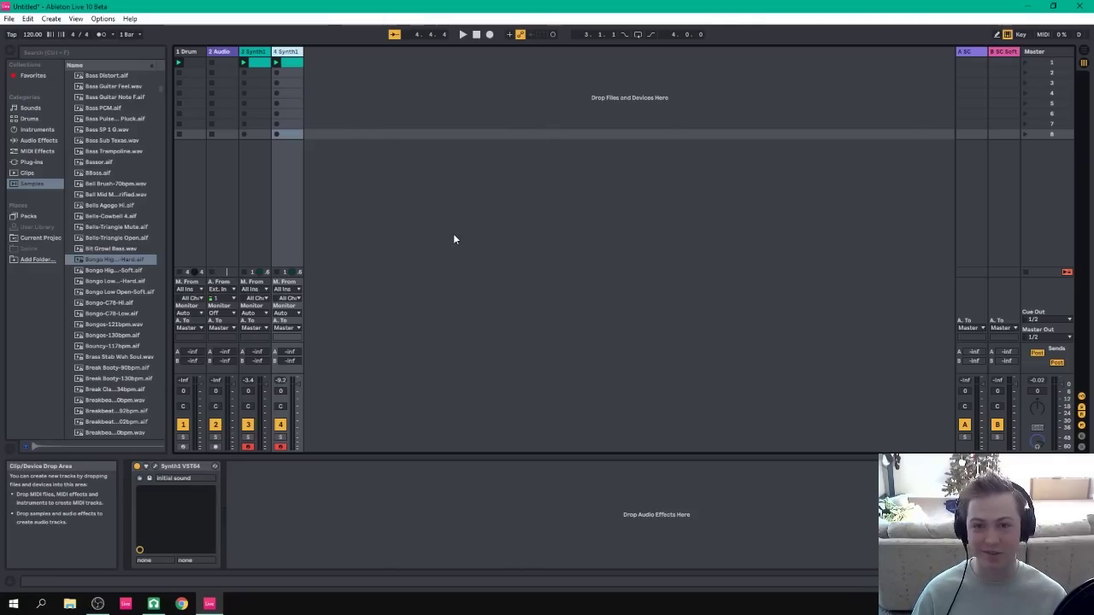
# Switch to LMMS and view the Triple Oscillator settings of the Sub Bass track.
pyautogui.hotkey('alt', 'Tab')
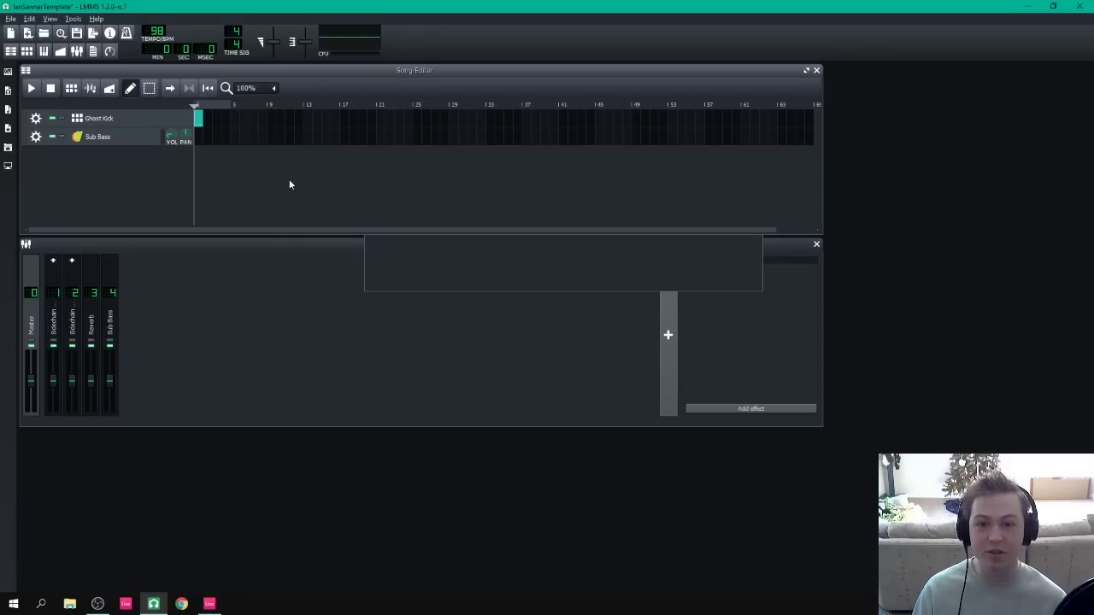
pyautogui.click(102, 139)
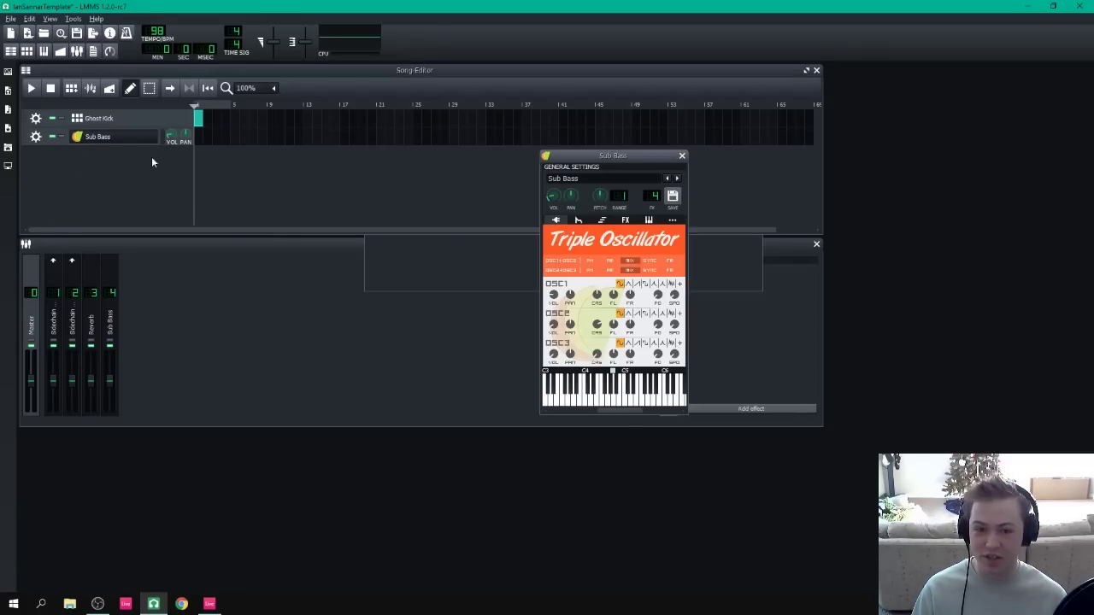
pyautogui.click(682, 156)
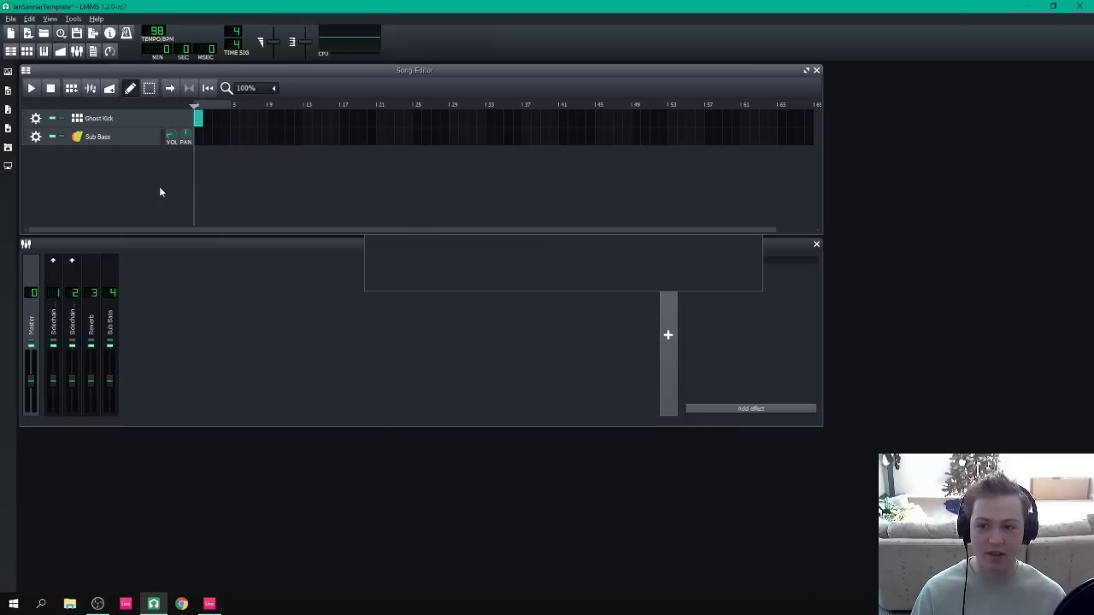
# Add a TripleOscillator instrument track below Sub Bass in the Song Editor and open its settings.
pyautogui.click(8, 91)
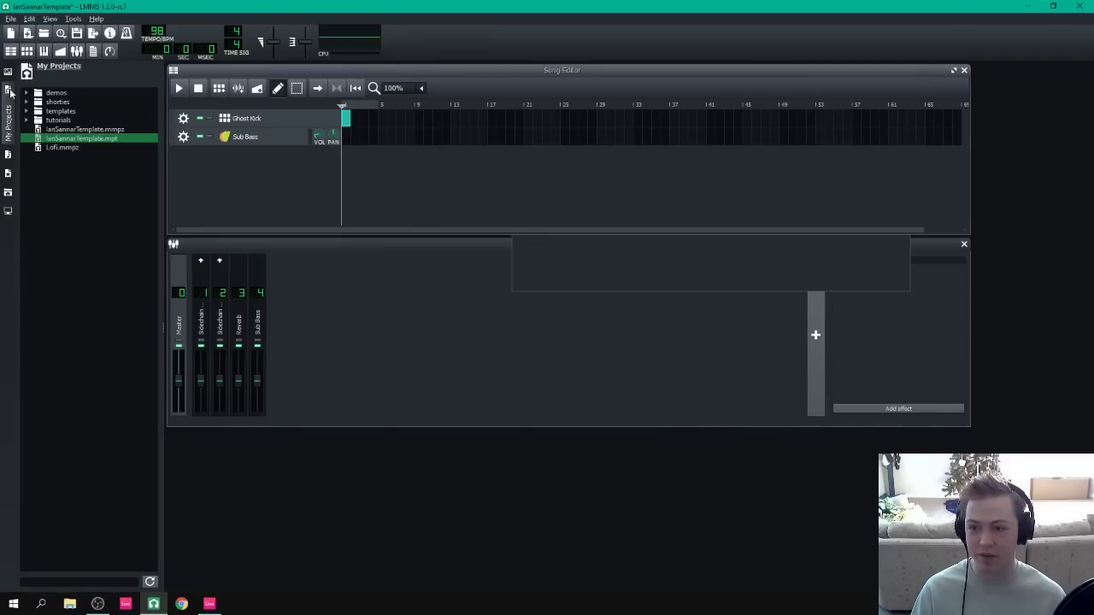
pyautogui.click(8, 72)
pyautogui.moveTo(55, 160); pyautogui.dragTo(280, 185)
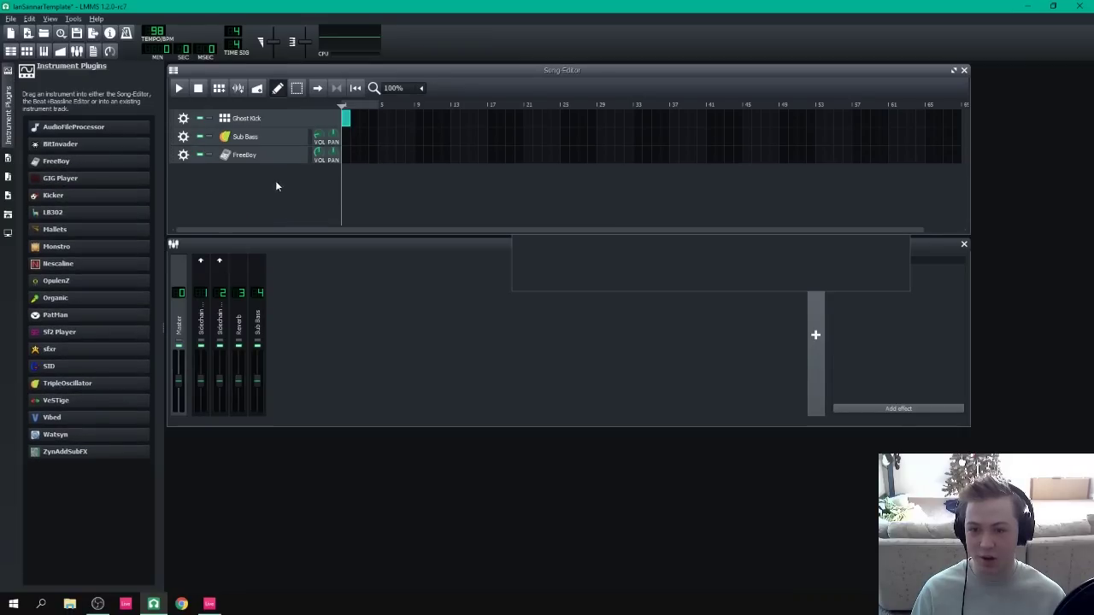
pyautogui.click(9, 111)
pyautogui.click(96, 154)
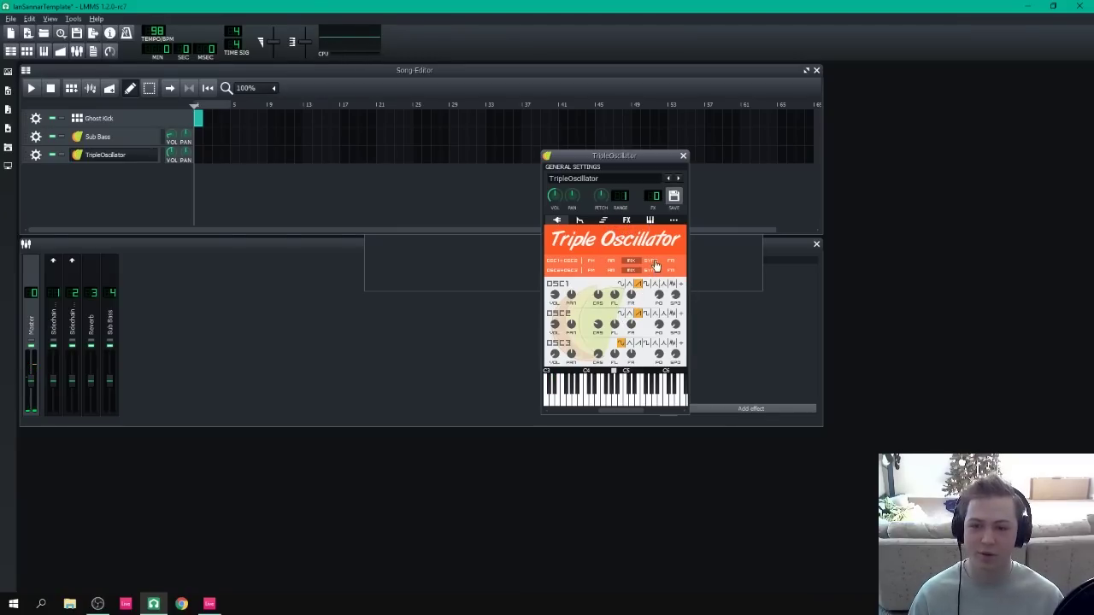
# Enable the TripleOscillator's filter, set its type to HiPass and lower the filter frequency.
pyautogui.click(646, 219)
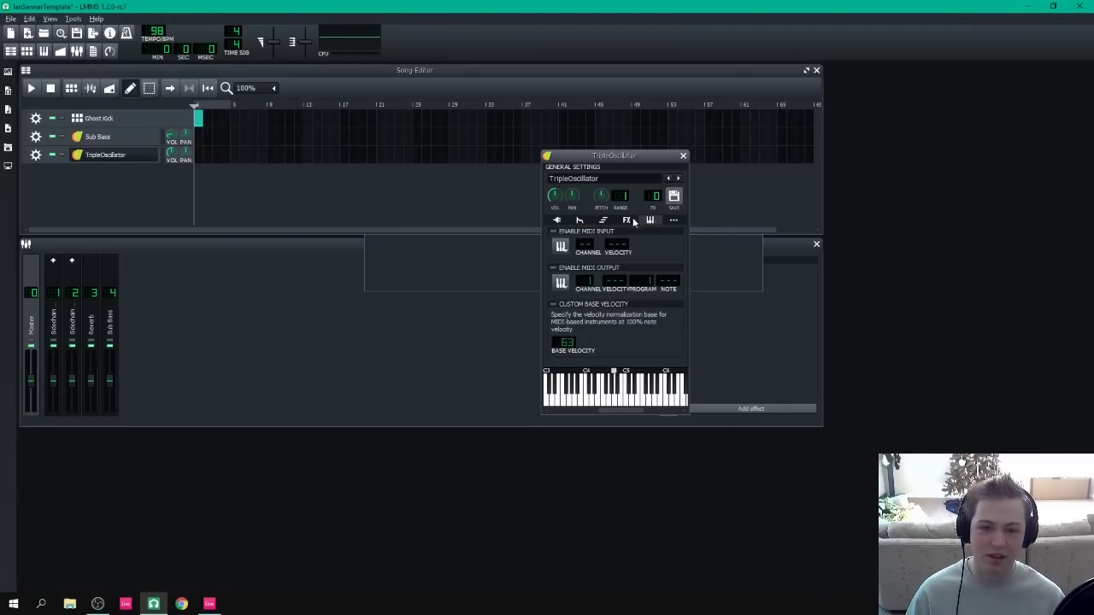
pyautogui.click(580, 220)
pyautogui.click(553, 334)
pyautogui.scroll(-1, 586, 349)
pyautogui.moveTo(631, 347)
pyautogui.moveTo(632, 347); pyautogui.dragTo(632, 356)
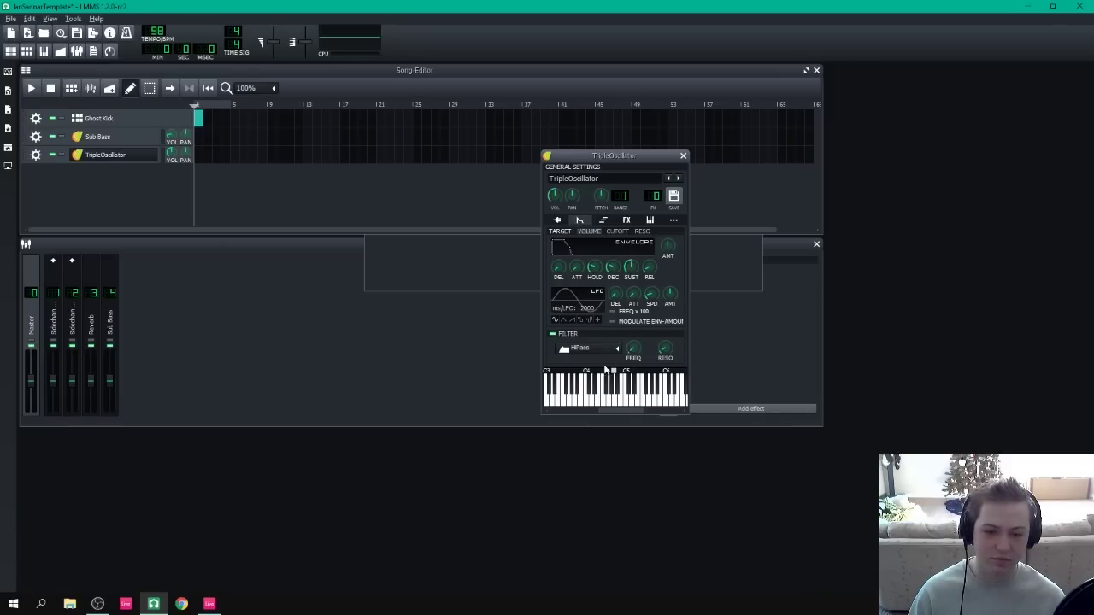
# Audition the high-passed TripleOscillator sound with several progressively lower notes on its keyboard.
pyautogui.click(598, 398)
pyautogui.click(586, 406)
pyautogui.click(570, 403)
pyautogui.click(548, 402)
pyautogui.click(552, 398)
pyautogui.click(537, 399)
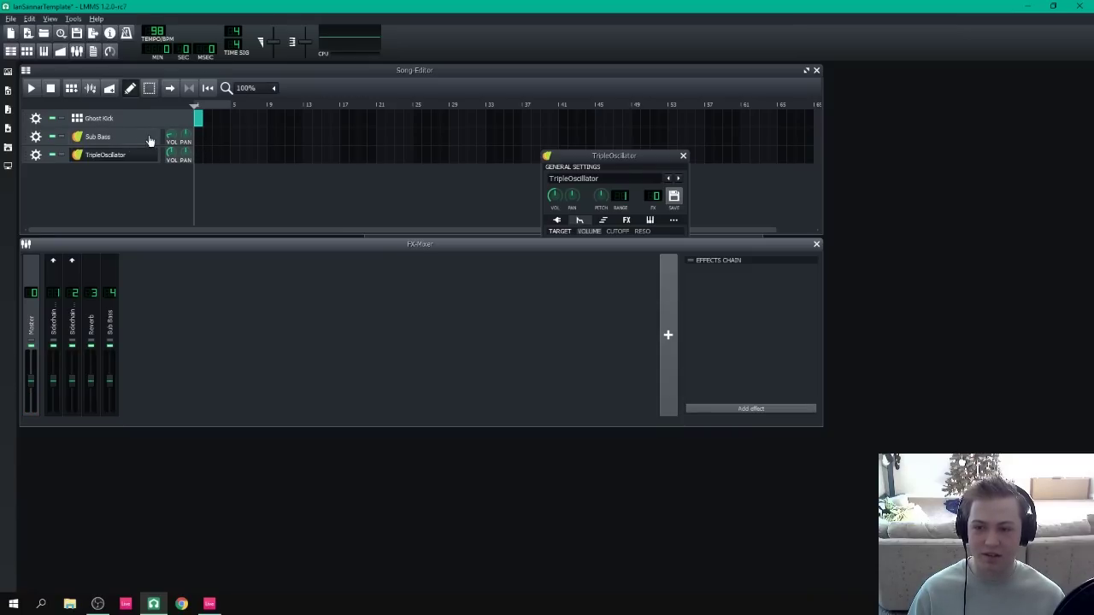
# Put the same one-note pattern on the Sub Bass and TripleOscillator tracks at bar 1 and play them together.
pyautogui.click(195, 142)
pyautogui.doubleClick(197, 142)
pyautogui.click(139, 228)
pyautogui.press('F7')
pyautogui.moveTo(201, 143); pyautogui.dragTo(197, 153)
pyautogui.press('space')
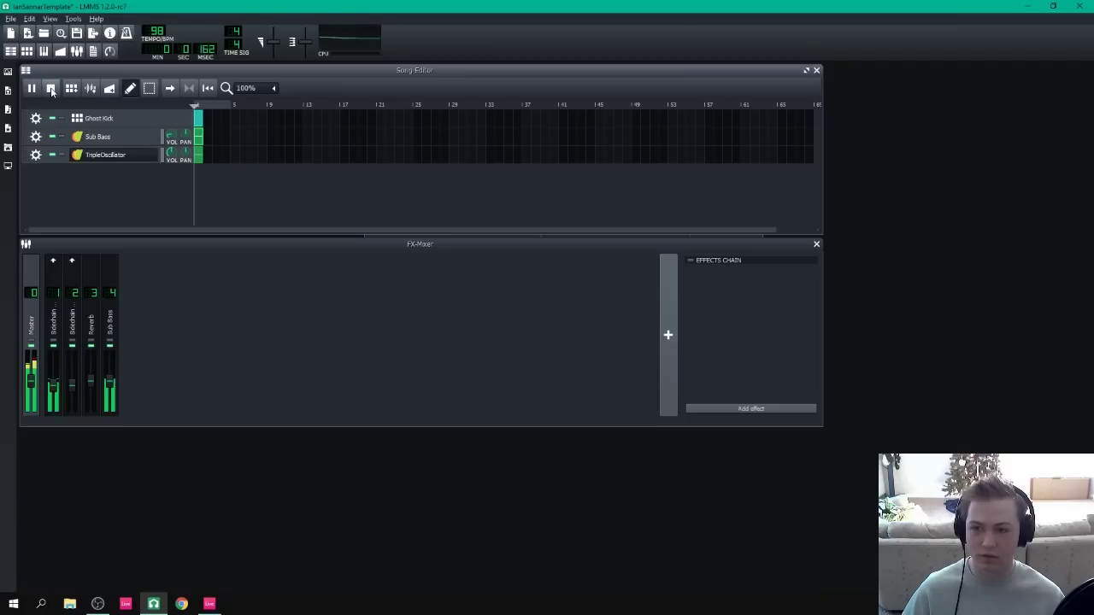
pyautogui.click(50, 89)
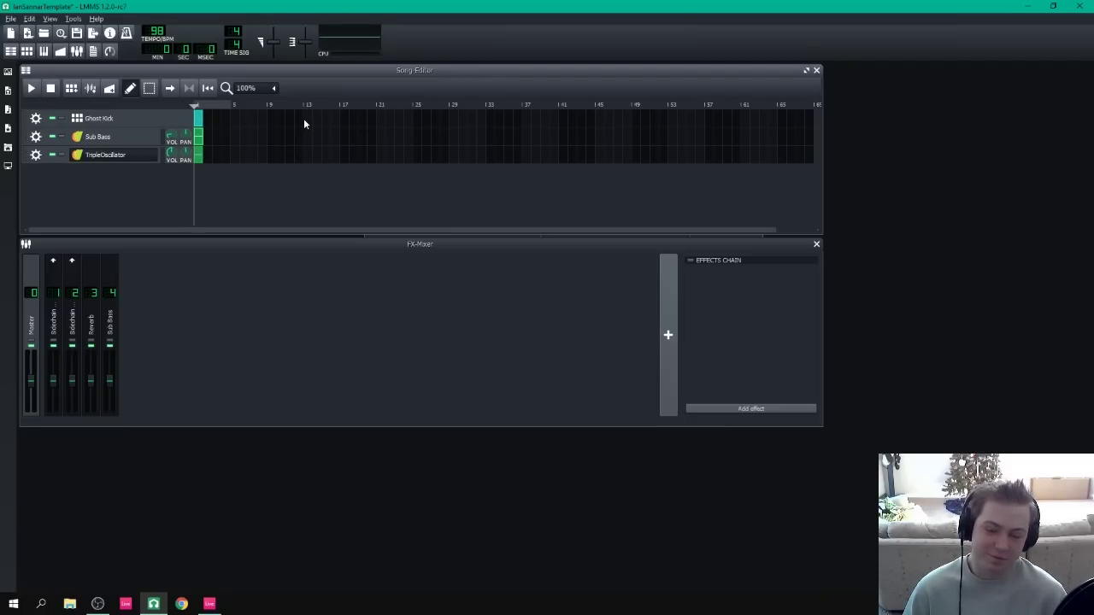
# Switch back to Ableton Live and inspect the devices on the SC and SC Soft return tracks.
pyautogui.hotkey('alt', 'Tab')
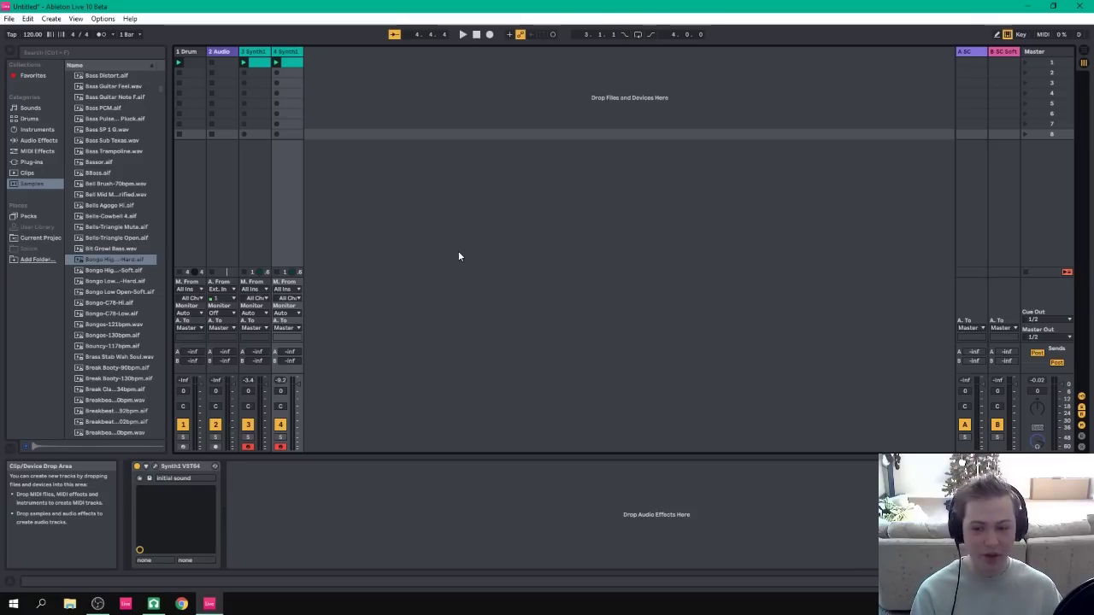
pyautogui.click(968, 51)
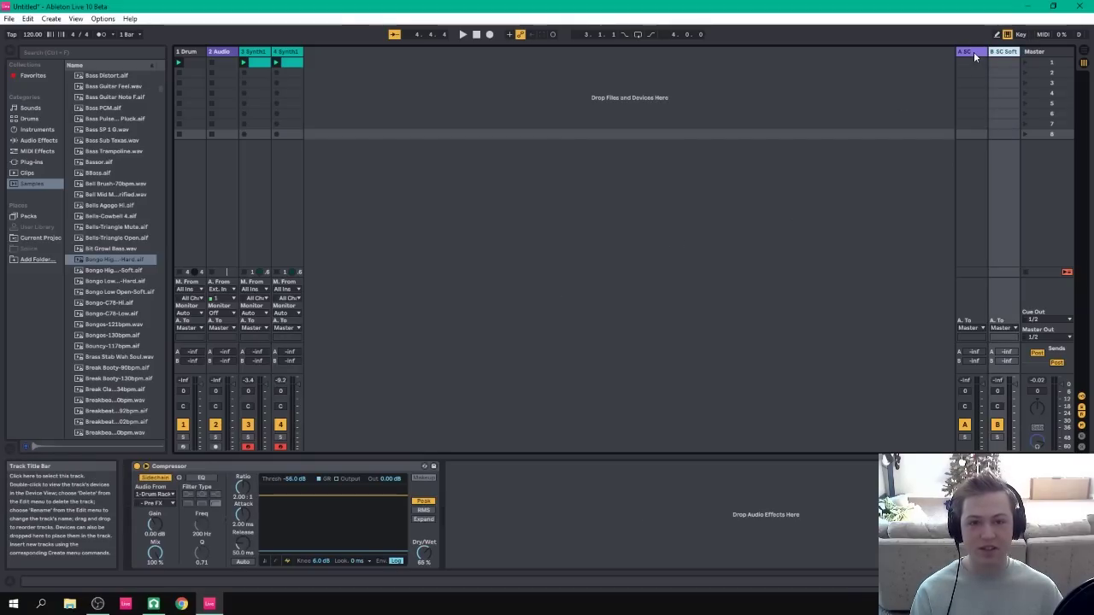
# Compare the SC and SC Soft return tracks' compressors, glancing at the sidechain channels in LMMS's FX-Mixer in between.
pyautogui.click(1007, 52)
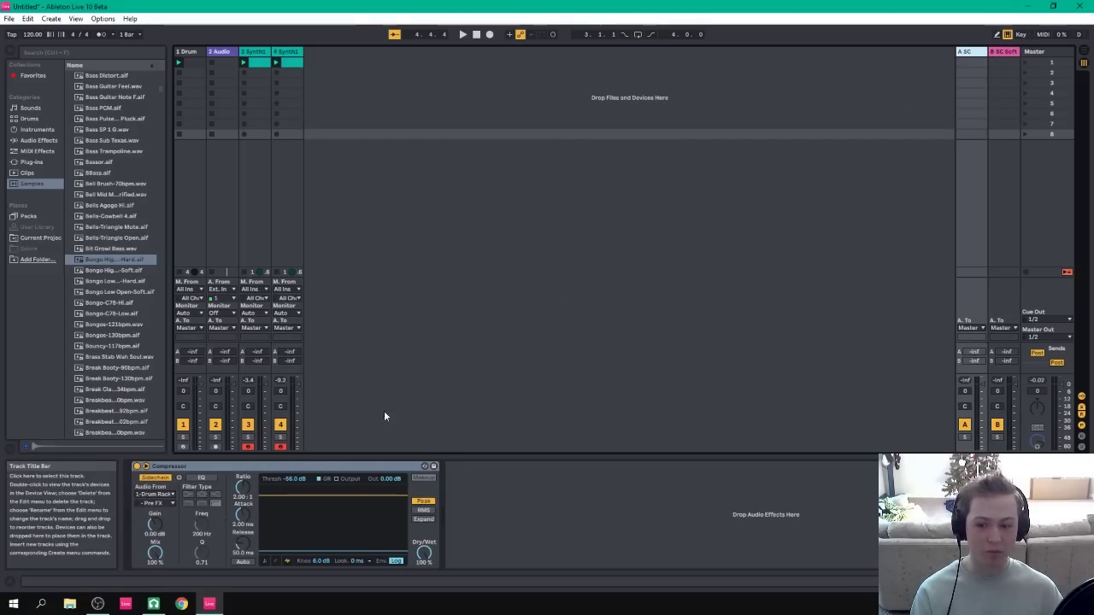
pyautogui.click(153, 604)
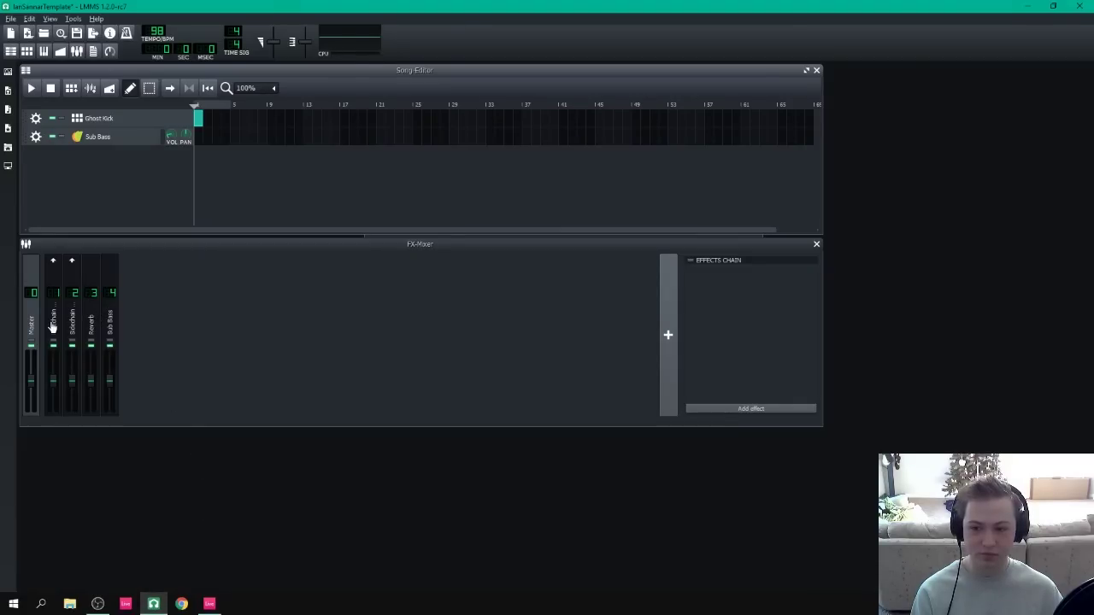
pyautogui.click(210, 604)
pyautogui.click(978, 53)
pyautogui.click(998, 53)
pyautogui.click(979, 53)
pyautogui.click(998, 53)
pyautogui.click(978, 53)
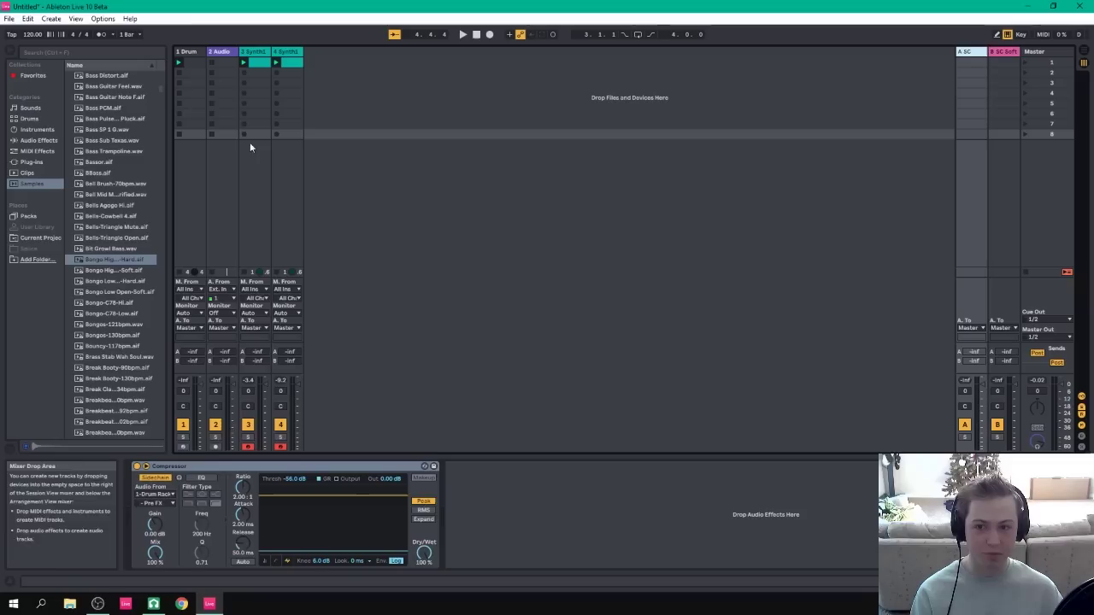
# Solo the Drum track that holds the bongo Drum Rack and switch its track activator off.
pyautogui.click(190, 53)
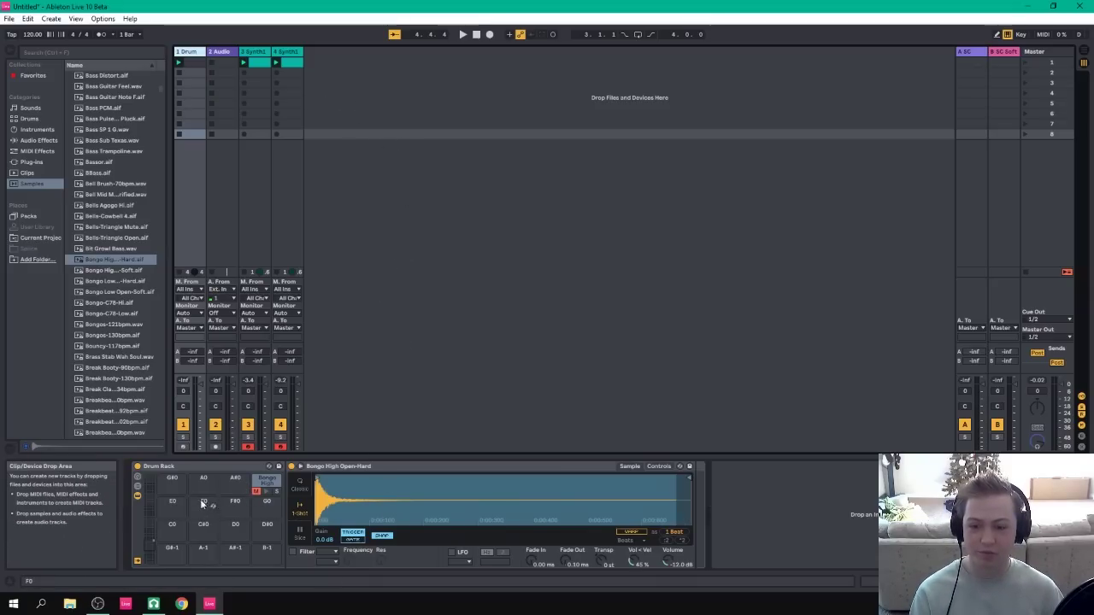
pyautogui.click(183, 438)
pyautogui.click(183, 426)
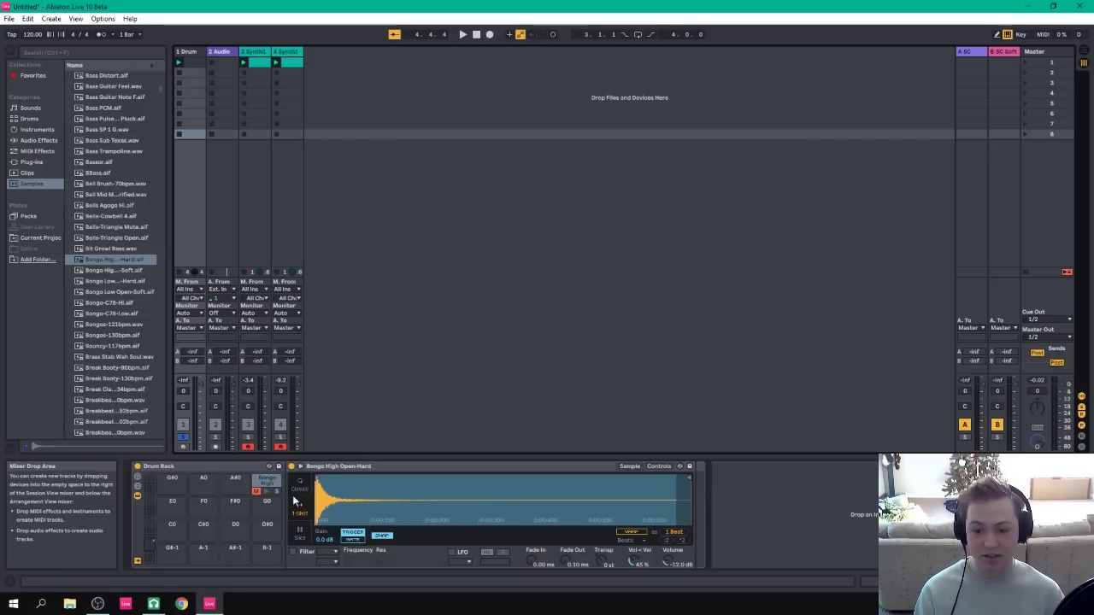
# Play the set and watch the gain reduction on the SC and SC Soft compressors, ending on the Drum track's devices.
pyautogui.click(462, 35)
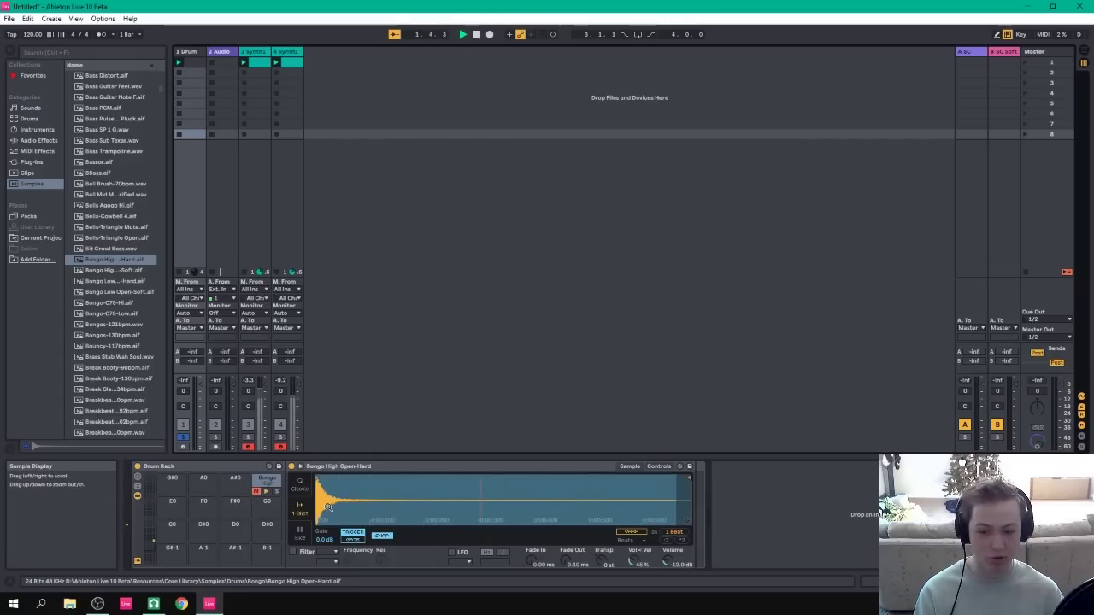
pyautogui.click(975, 51)
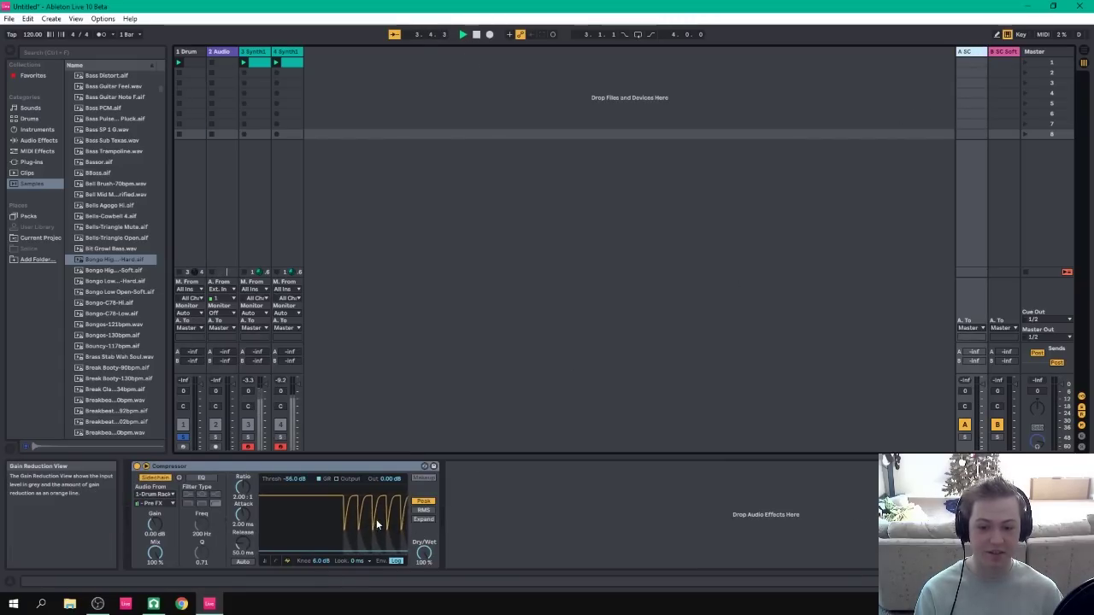
pyautogui.click(1003, 51)
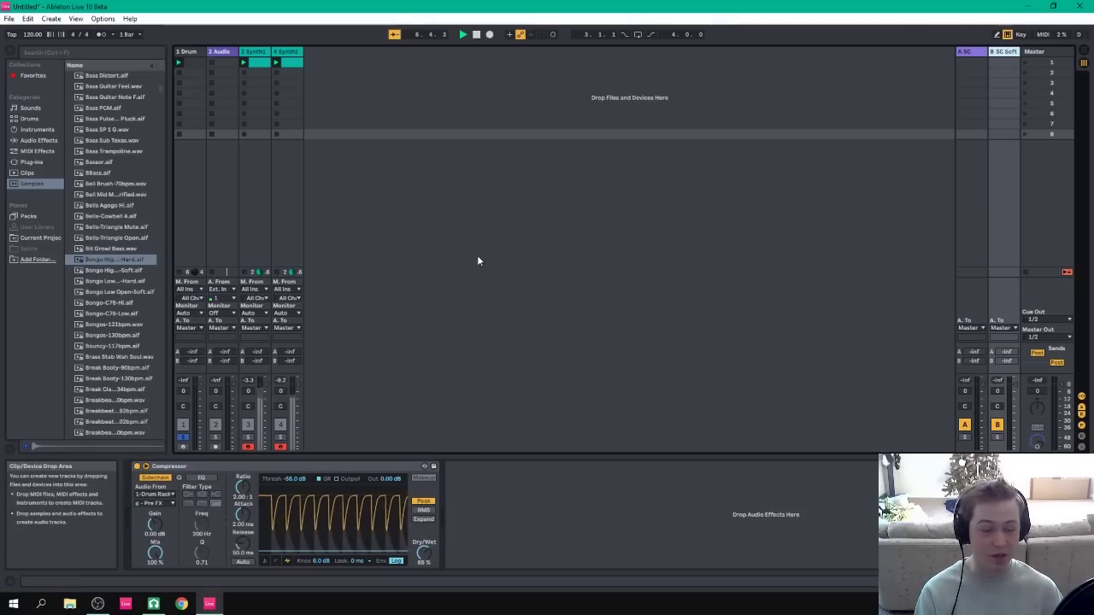
pyautogui.click(185, 52)
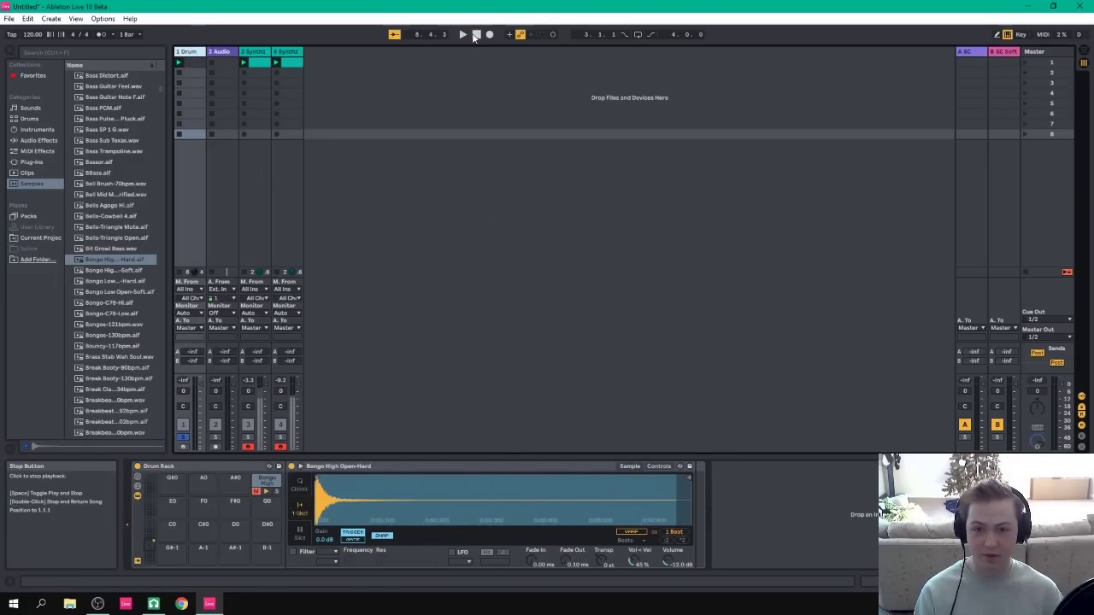
# Switch to LMMS and inspect the Peak Controller effects on the Ghost Kick pattern's Sidechain Control instrument.
pyautogui.click(158, 603)
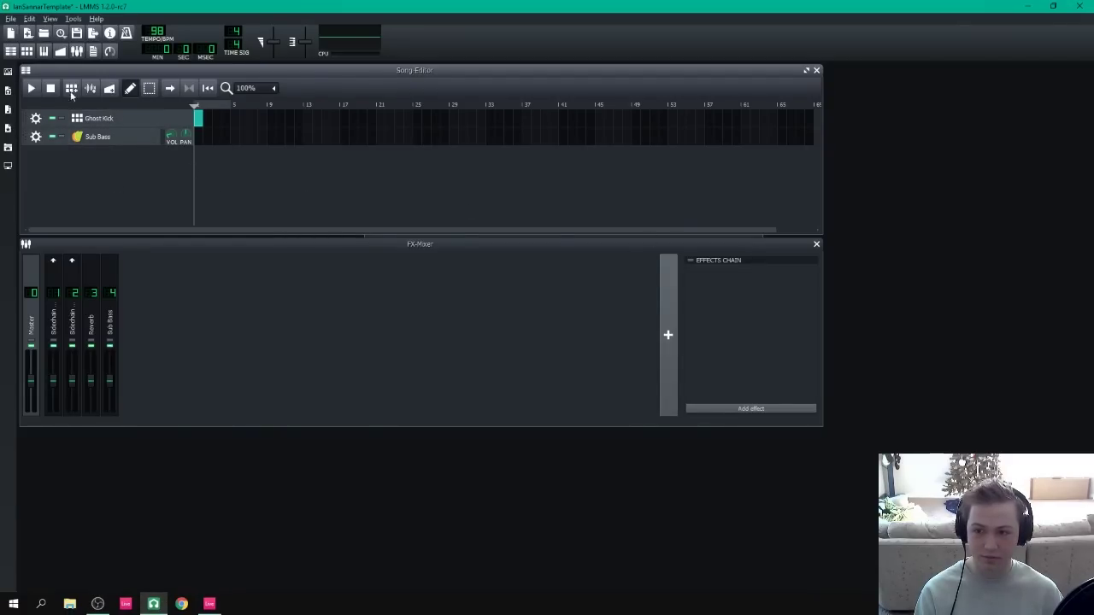
pyautogui.click(26, 52)
pyautogui.moveTo(501, 76); pyautogui.dragTo(475, 142)
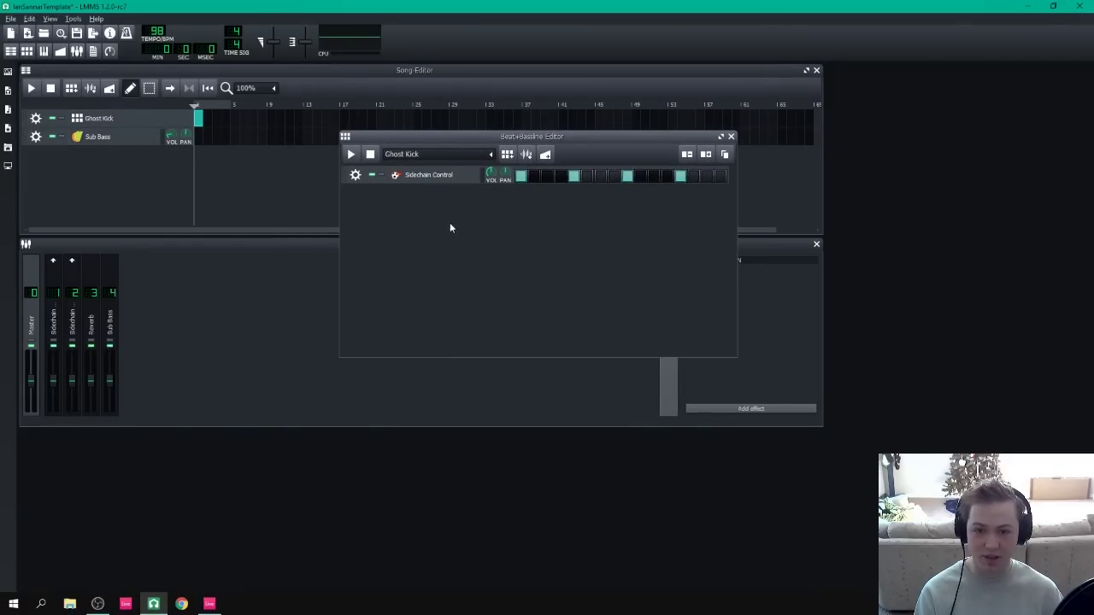
pyautogui.click(441, 175)
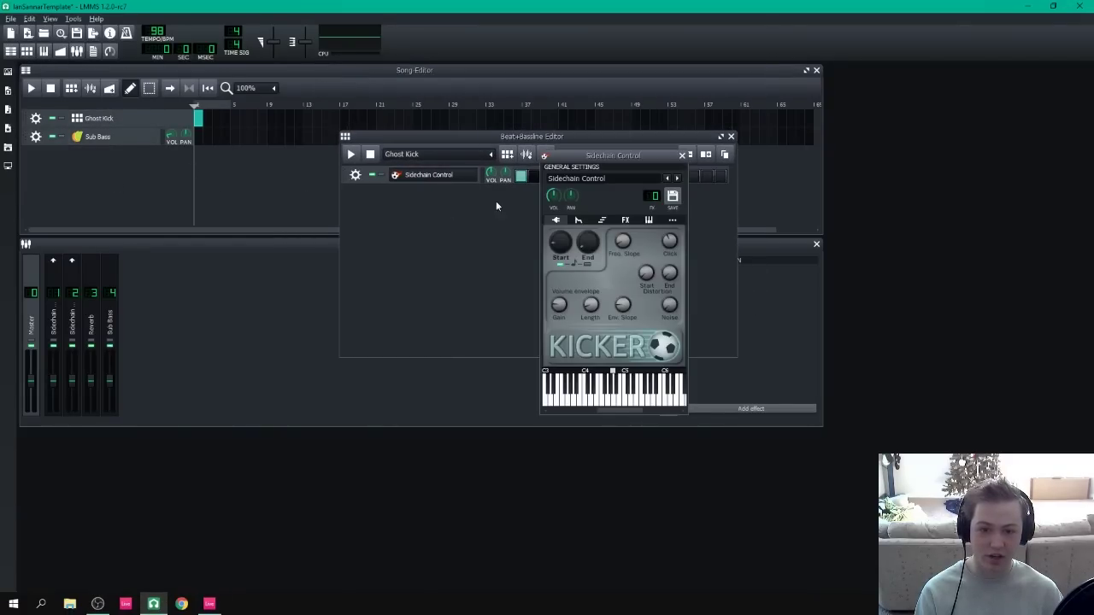
pyautogui.click(626, 221)
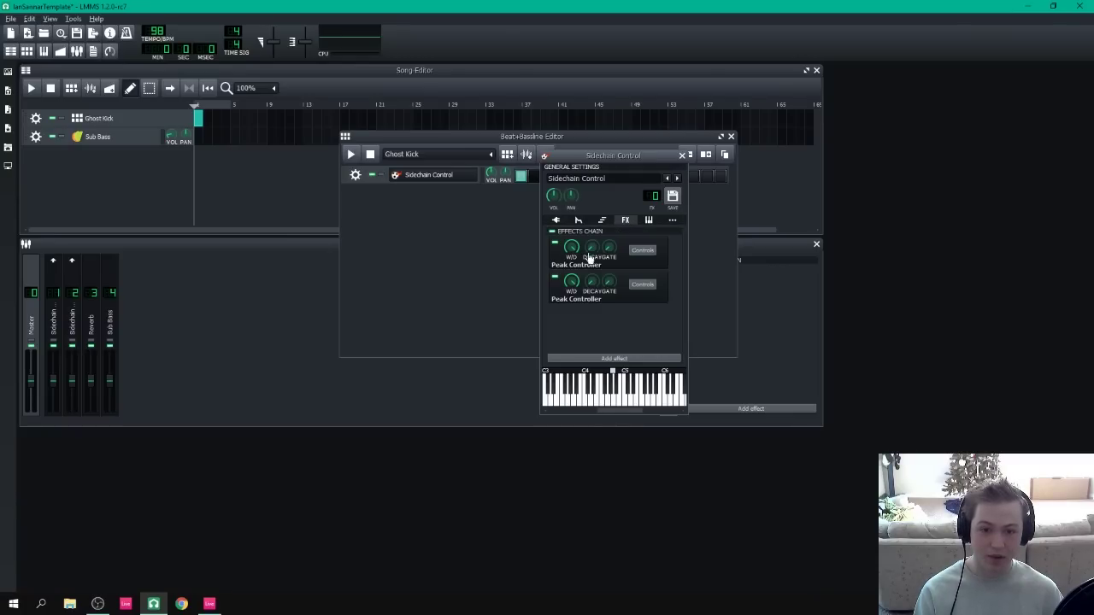
pyautogui.click(646, 285)
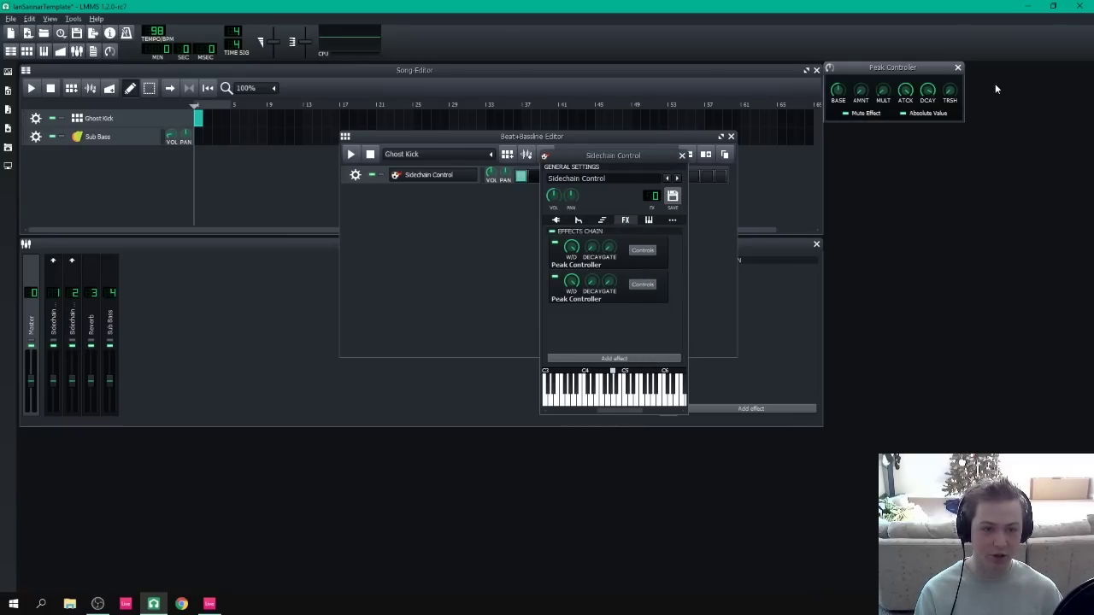
pyautogui.click(958, 67)
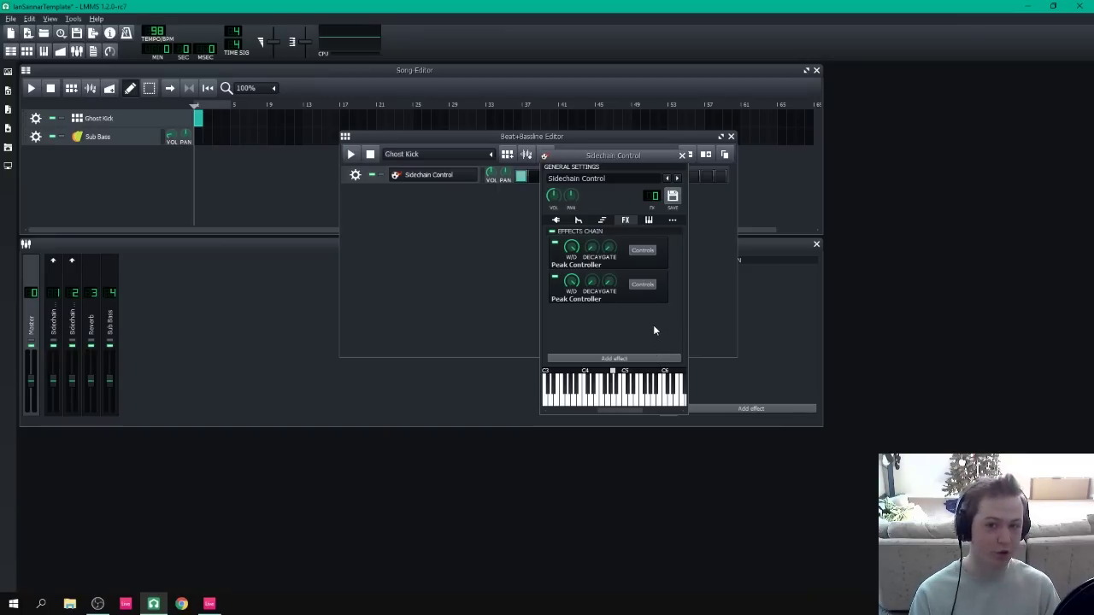
# Play the Ghost Kick pattern to observe the sidechain faders in the FX-Mixer, and stop playback.
pyautogui.click(351, 154)
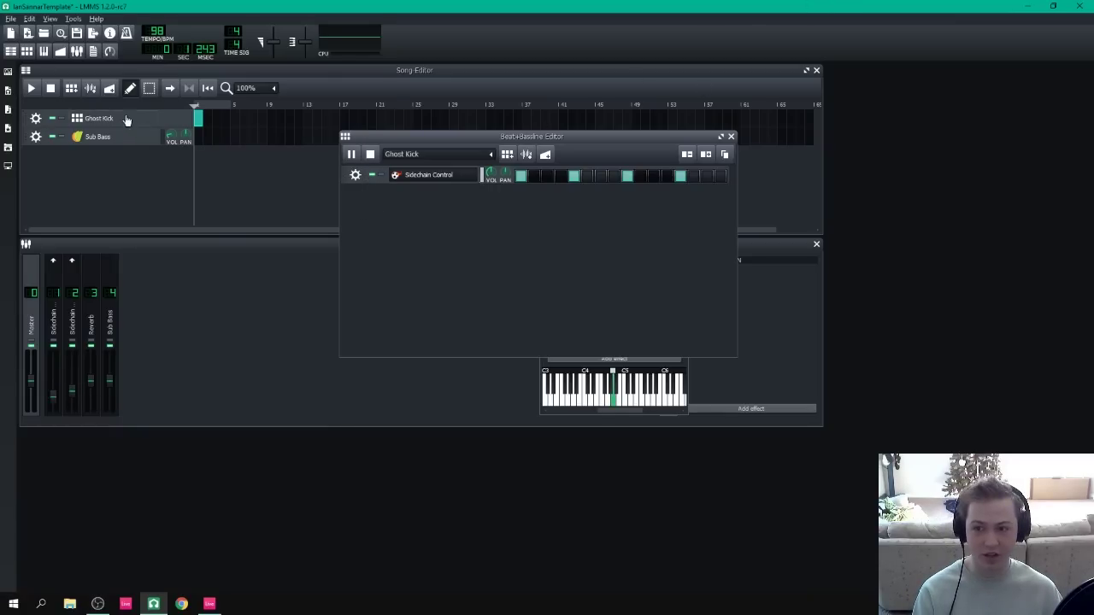
pyautogui.click(50, 89)
pyautogui.click(463, 353)
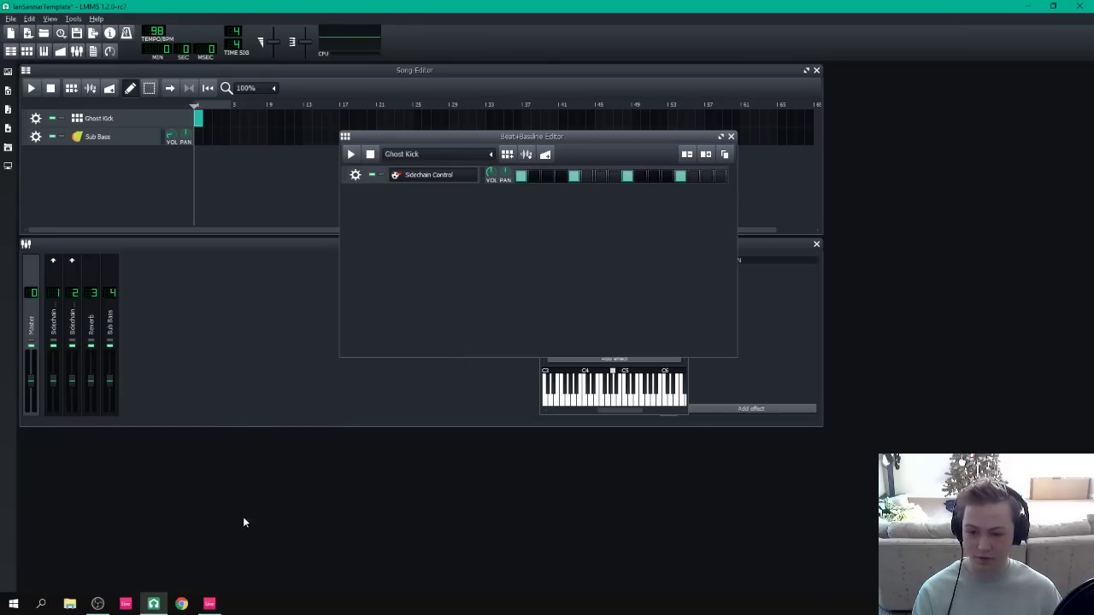
# Glance at Ableton Live, return to LMMS and play the song briefly to watch both sidechain mixer channels.
pyautogui.click(209, 604)
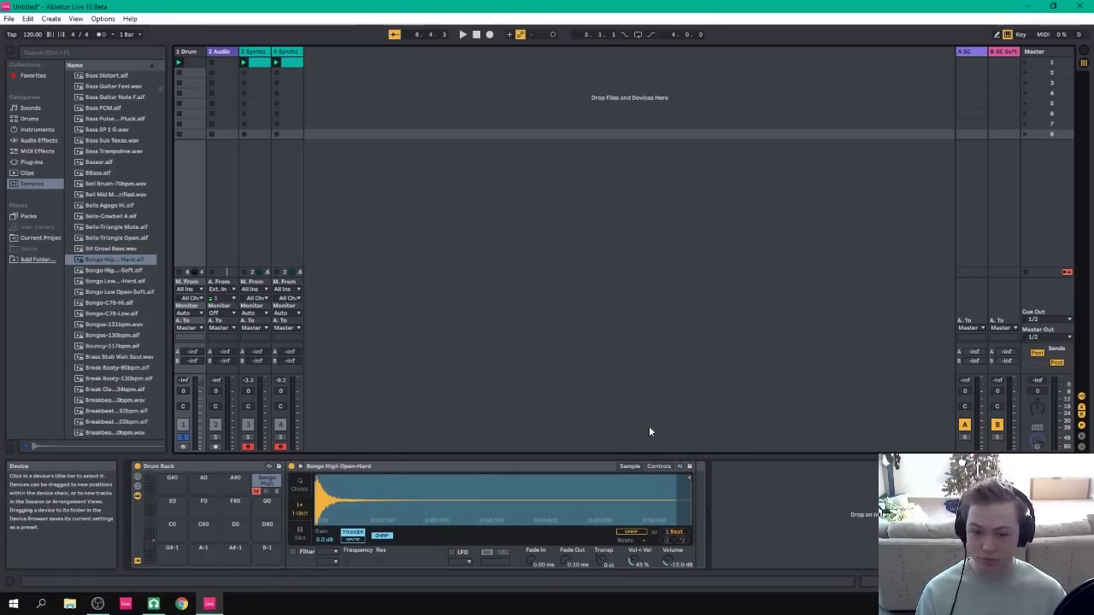
pyautogui.click(151, 605)
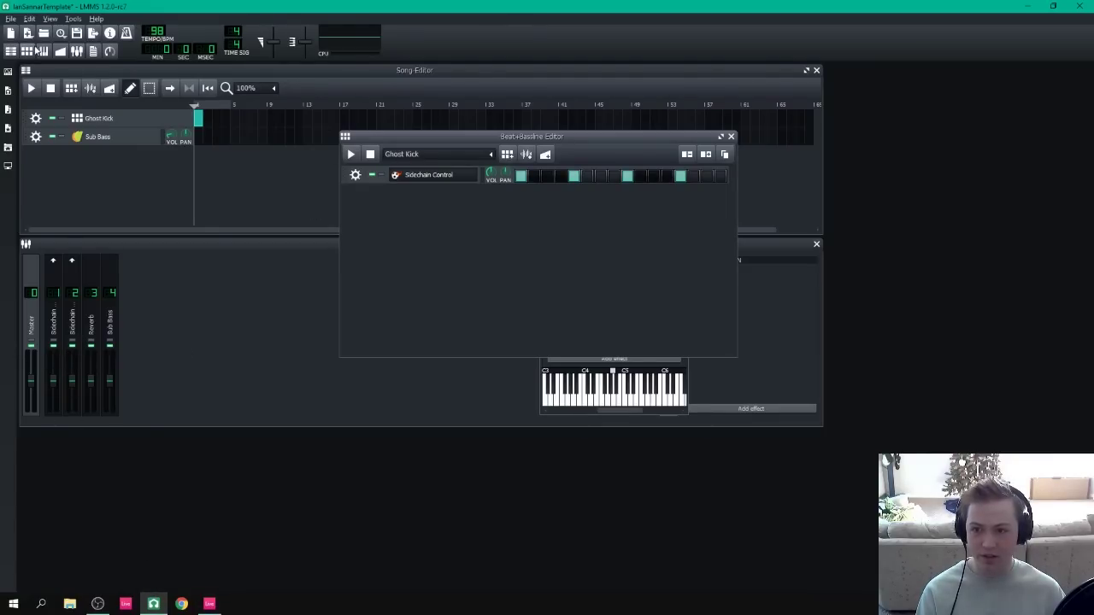
pyautogui.click(32, 89)
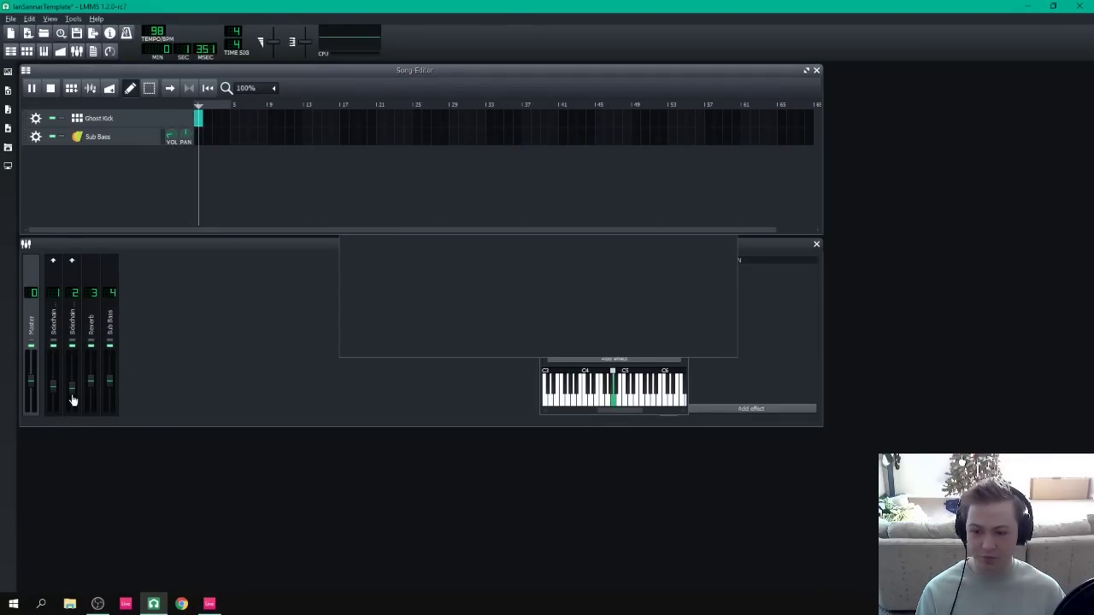
pyautogui.click(50, 88)
# Switch to Ableton Live and compare the compressors' Dry/Wet settings on the SC and SC Soft return tracks.
pyautogui.click(210, 604)
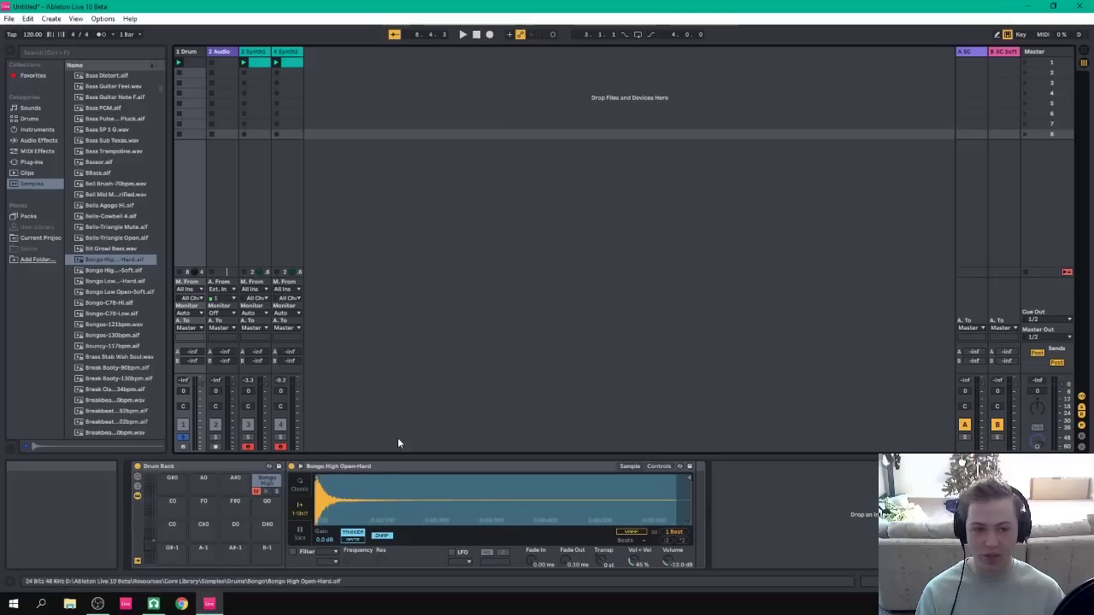
pyautogui.click(985, 51)
pyautogui.click(996, 52)
pyautogui.click(985, 52)
pyautogui.click(996, 52)
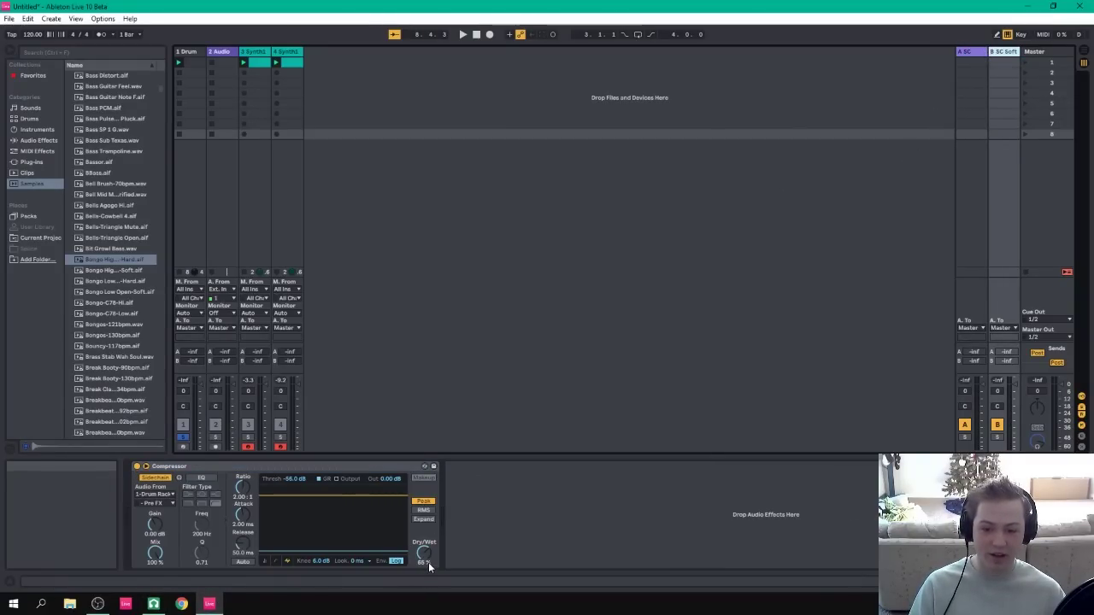
pyautogui.click(966, 52)
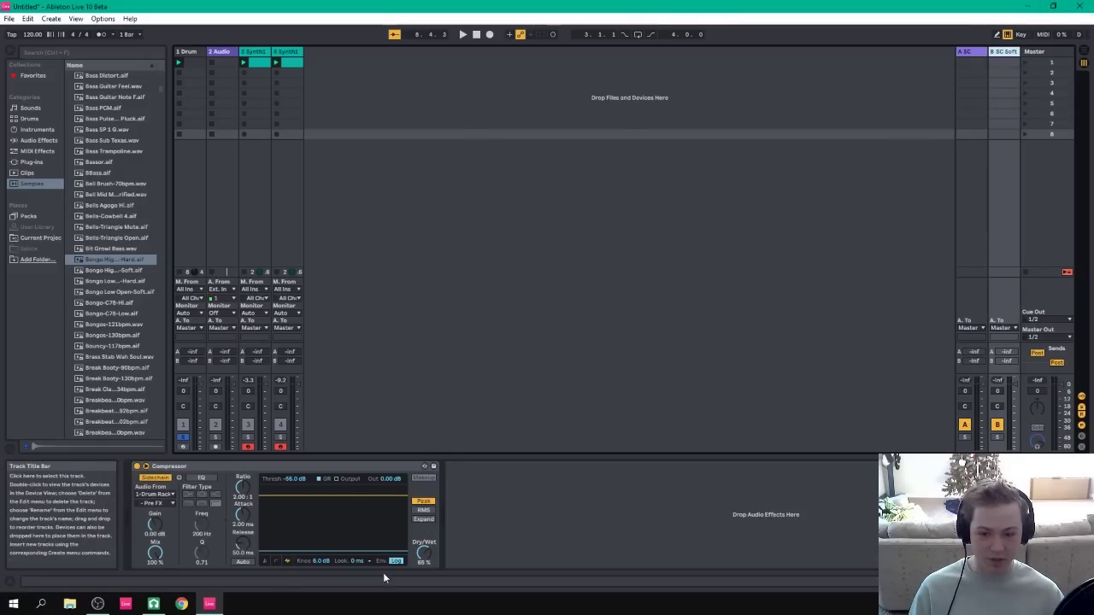
pyautogui.click(972, 51)
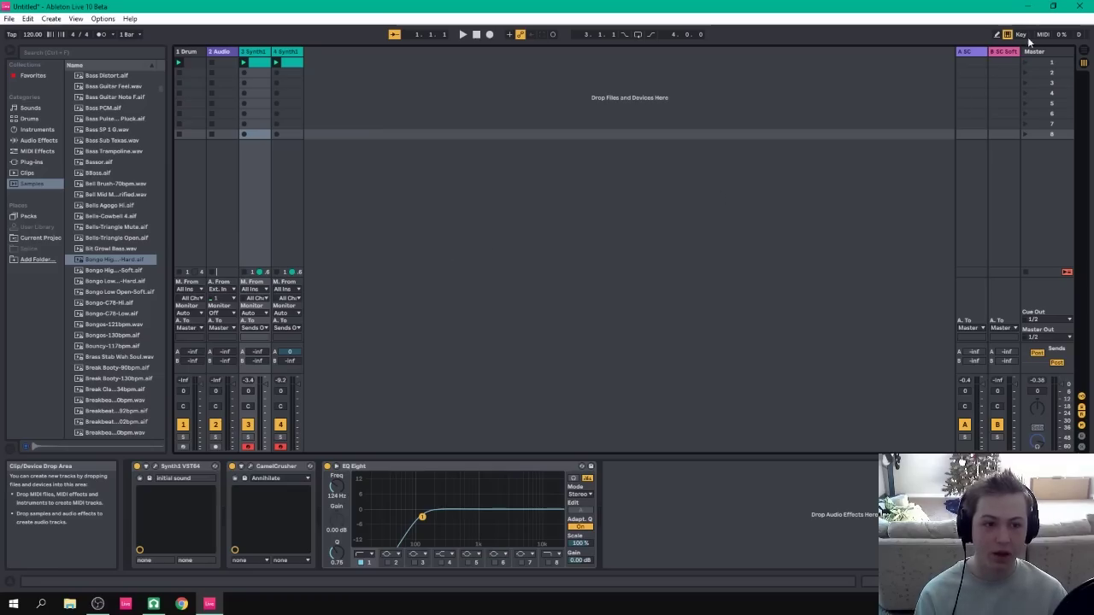
# Set send A to 0 on both Synth1 tracks and play them through the SC return.
pyautogui.click(254, 53)
pyautogui.click(281, 52)
pyautogui.click(253, 53)
pyautogui.click(474, 229)
pyautogui.moveTo(289, 353); pyautogui.dragTo(290, 410)
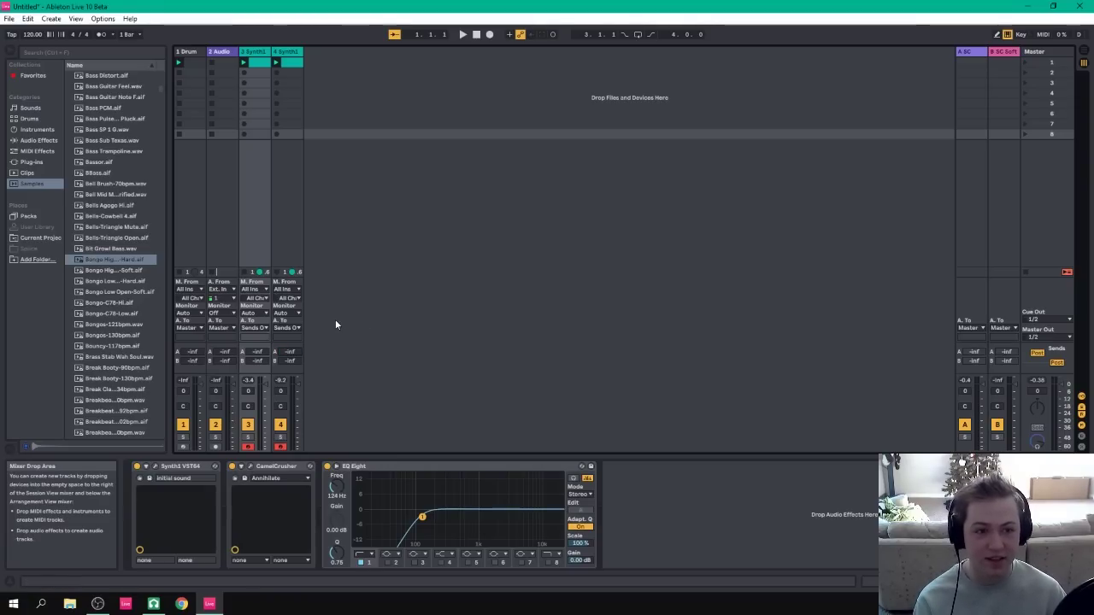
pyautogui.moveTo(258, 352); pyautogui.dragTo(289, 325)
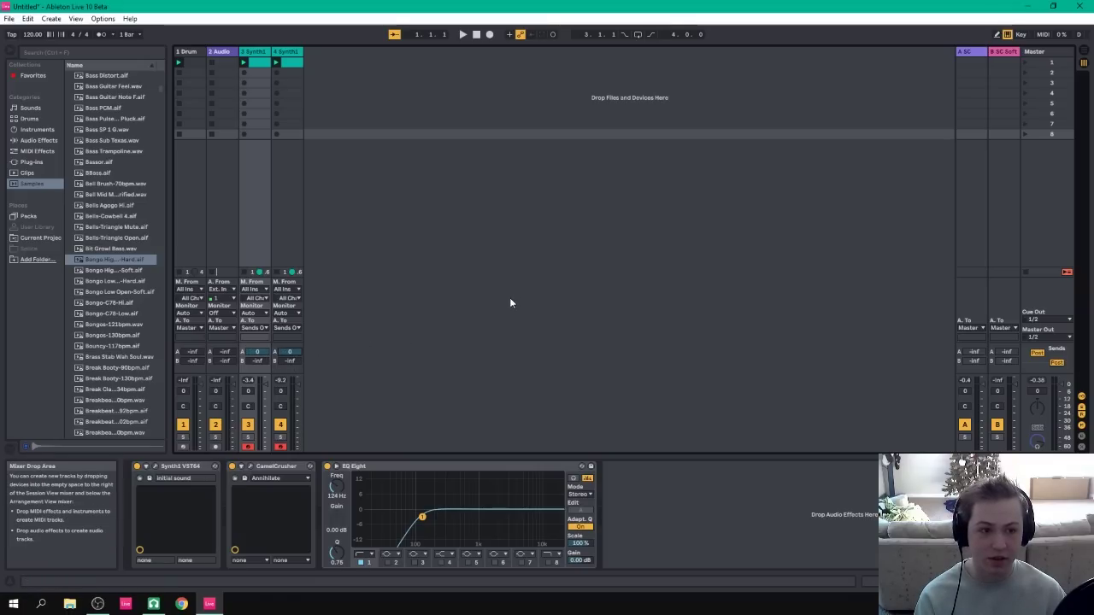
pyautogui.press('space')
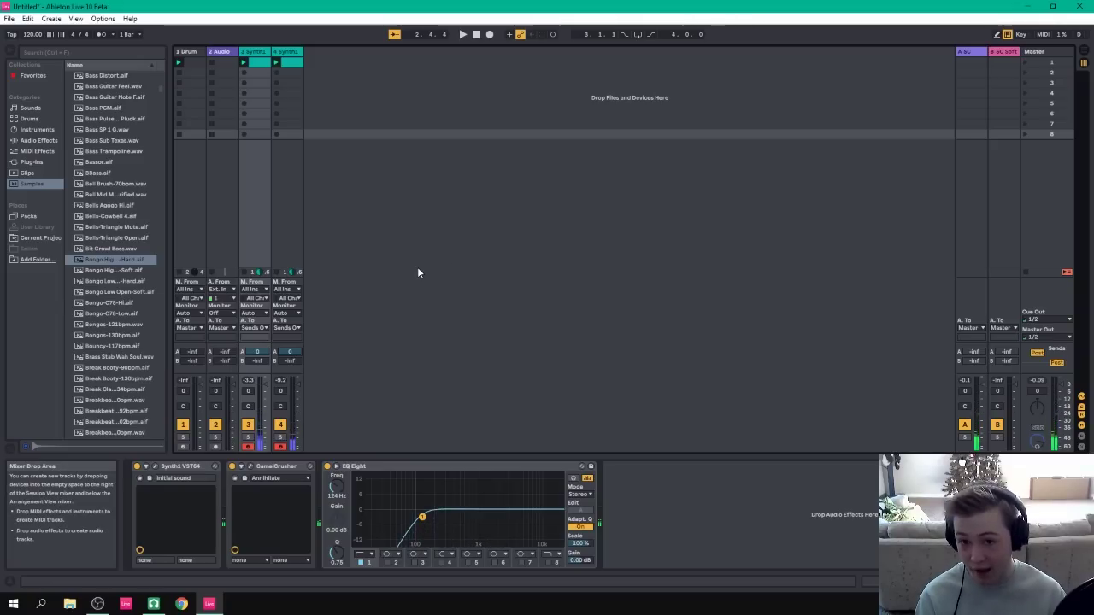
# Reroute the distorted Synth1 track to SC Soft by resetting its send A and setting send B to 0.
pyautogui.click(254, 52)
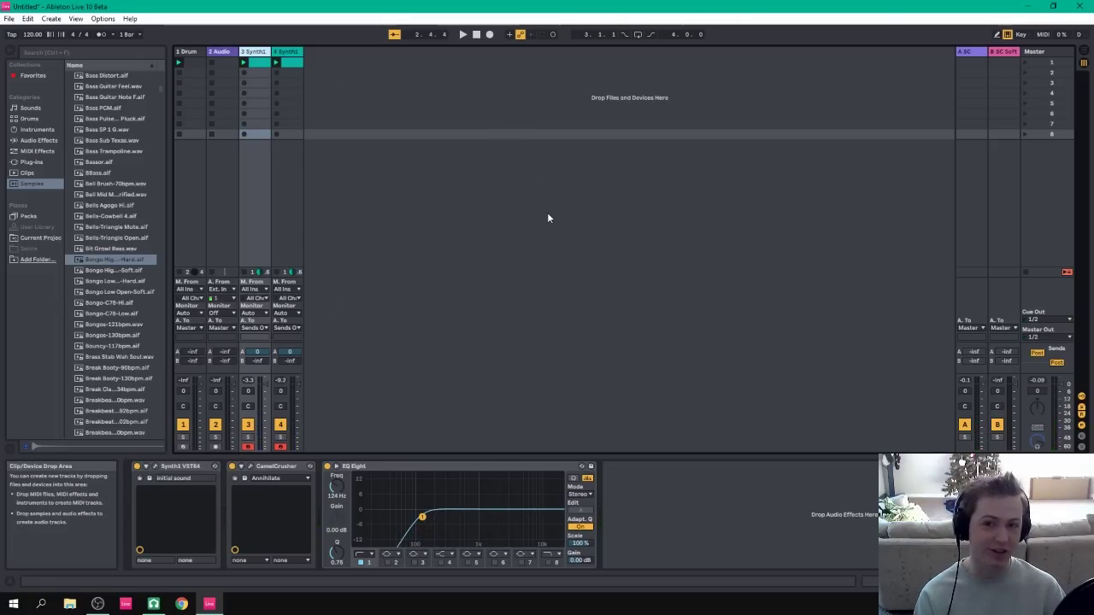
pyautogui.doubleClick(257, 352)
pyautogui.moveTo(257, 361); pyautogui.dragTo(257, 308)
pyautogui.click(1001, 53)
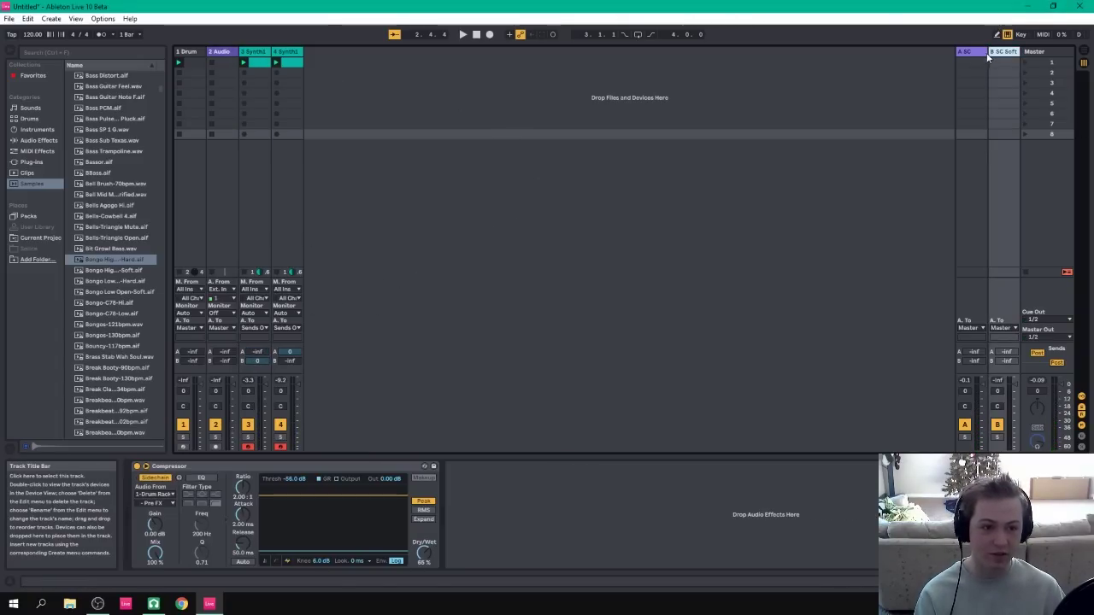
pyautogui.click(254, 51)
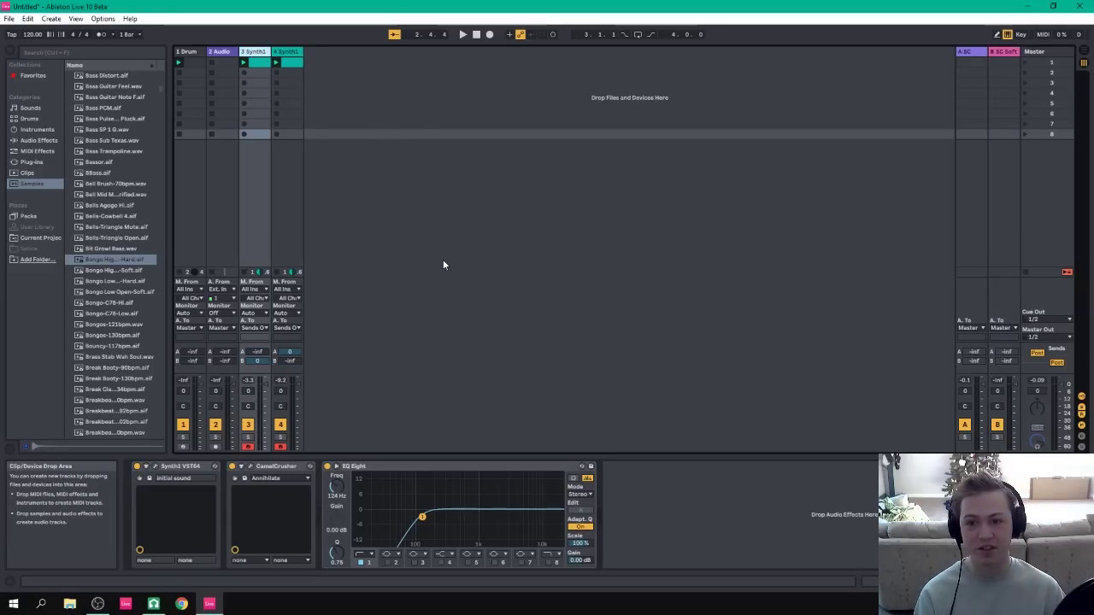
# Play both Synth1 layers and raise the SC Soft compressor's Dry/Wet to 75 %, ending playback.
pyautogui.click(287, 52)
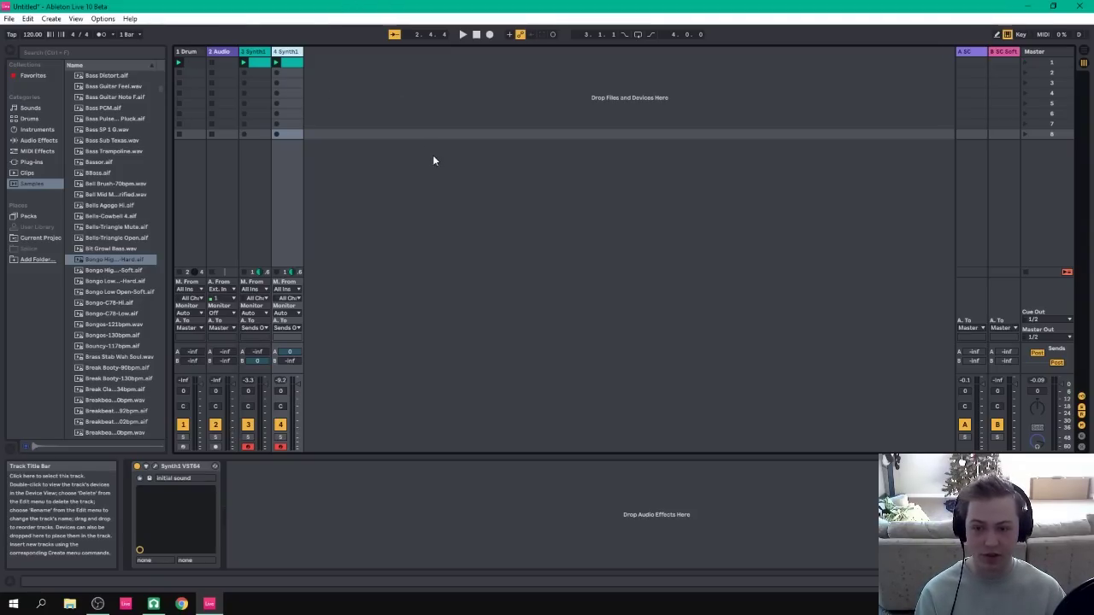
pyautogui.press('space')
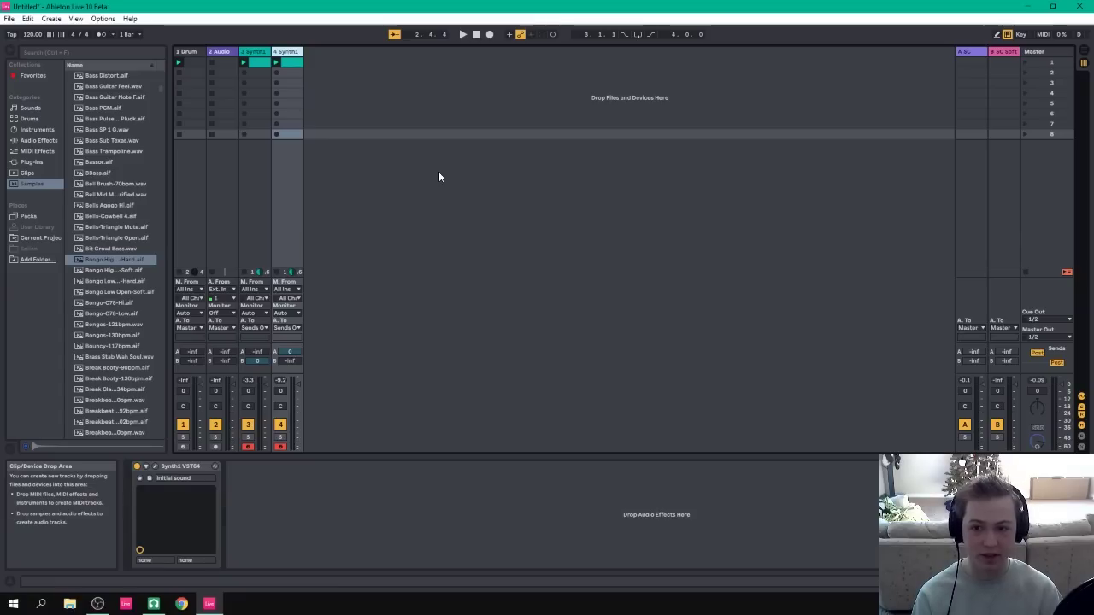
pyautogui.click(1012, 51)
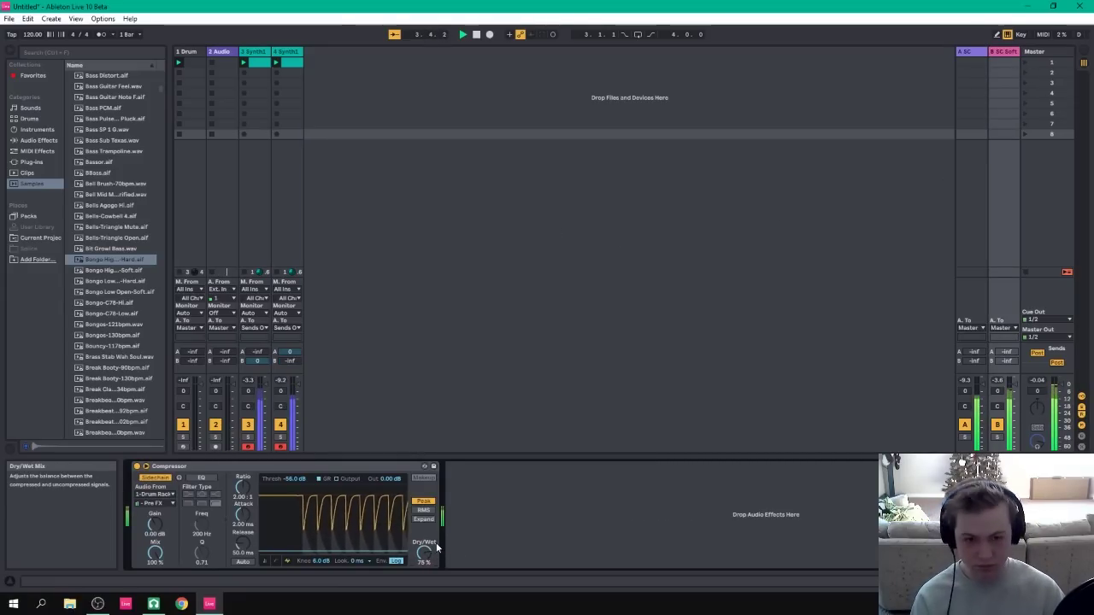
pyautogui.click(477, 35)
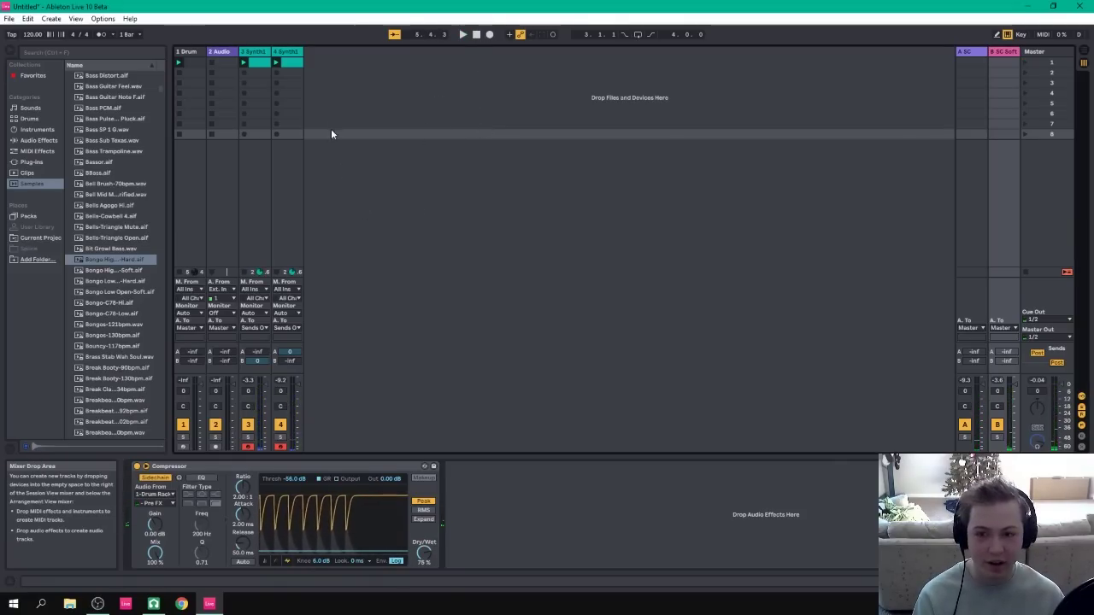
# Compare the device chains of the sub bass and distorted Synth1 tracks.
pyautogui.click(285, 52)
pyautogui.click(255, 51)
pyautogui.click(285, 51)
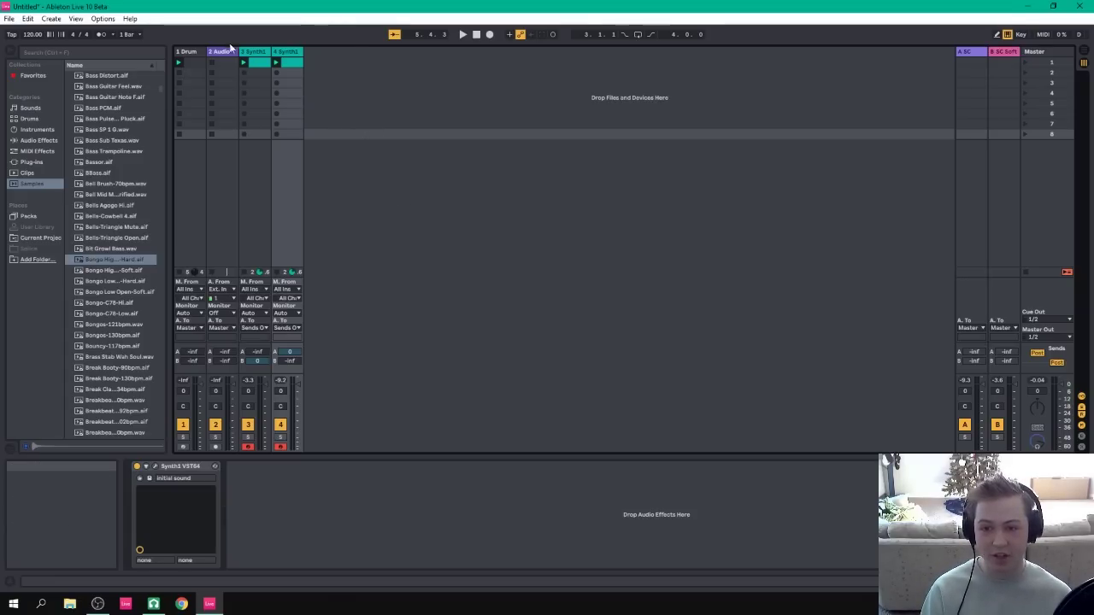
# Review the distorted Synth1 track's CamelCrusher and EQ Eight devices, and return to the clean sub bass track.
pyautogui.click(265, 52)
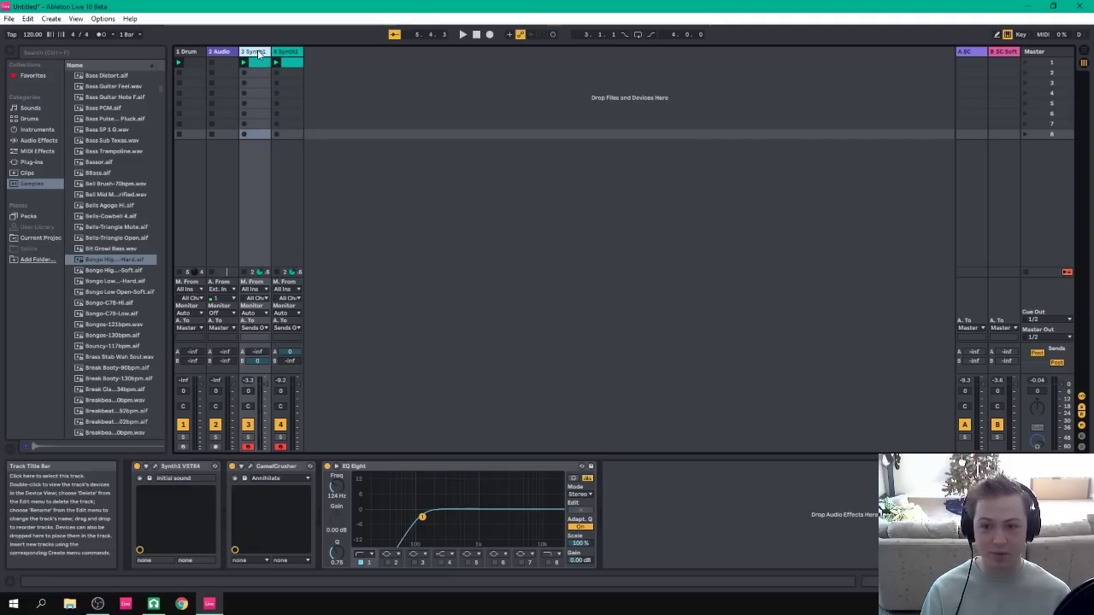
pyautogui.click(287, 52)
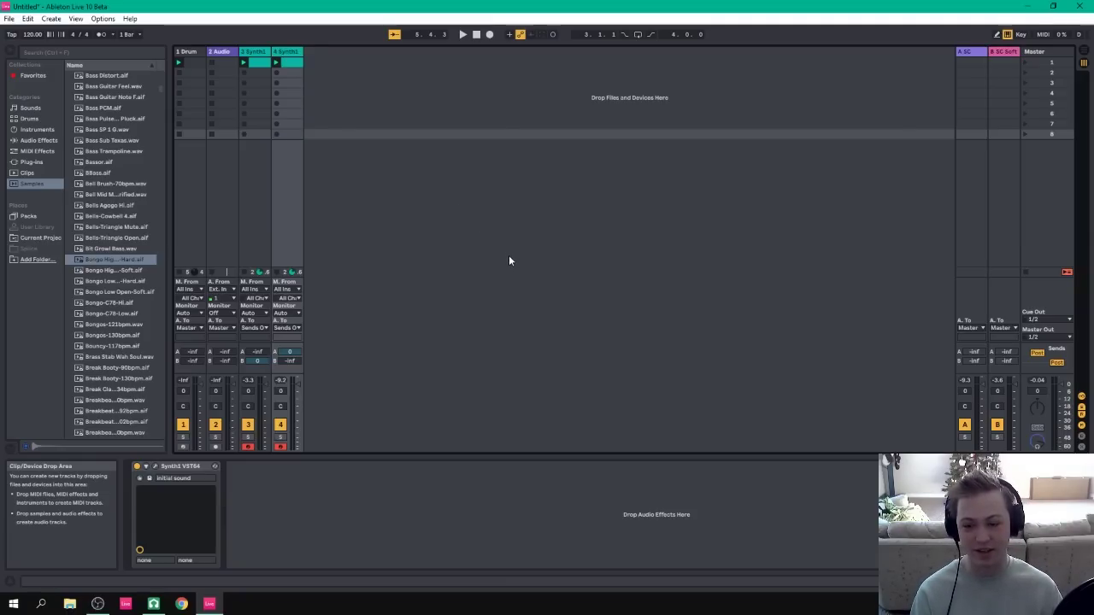
# Switch to LMMS and examine the Ghost Kick beat and the effects chain of its Sidechain Control instrument.
pyautogui.click(154, 604)
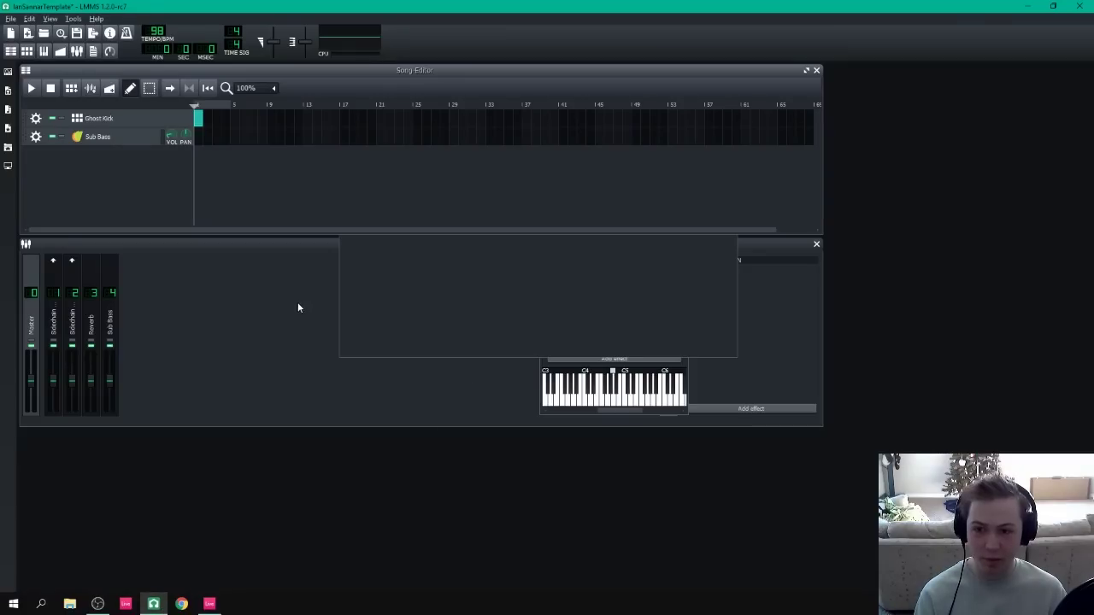
pyautogui.click(418, 330)
pyautogui.click(731, 137)
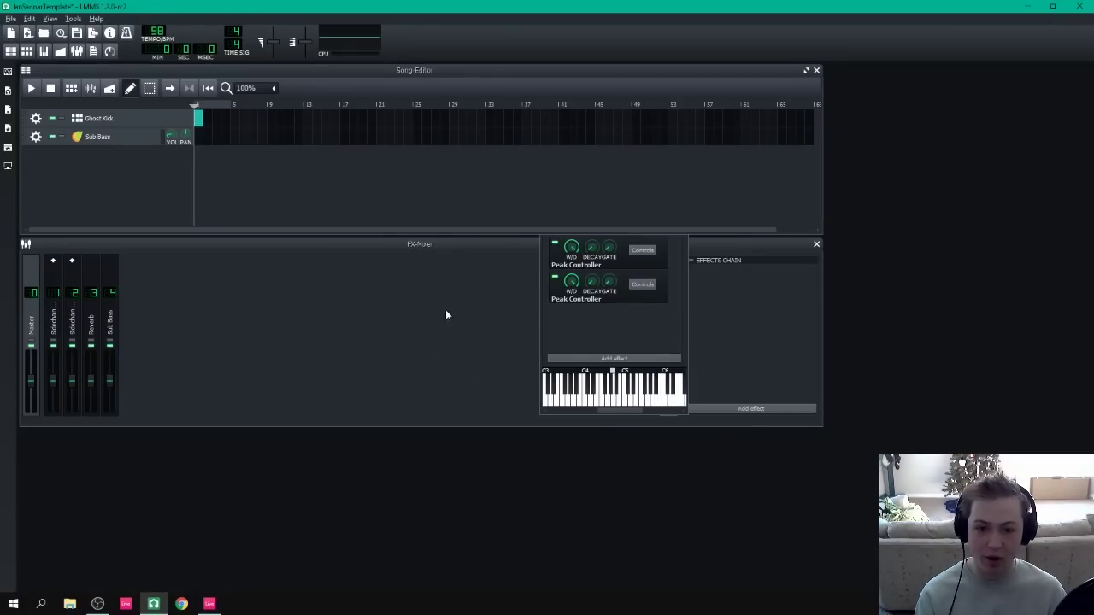
pyautogui.click(556, 321)
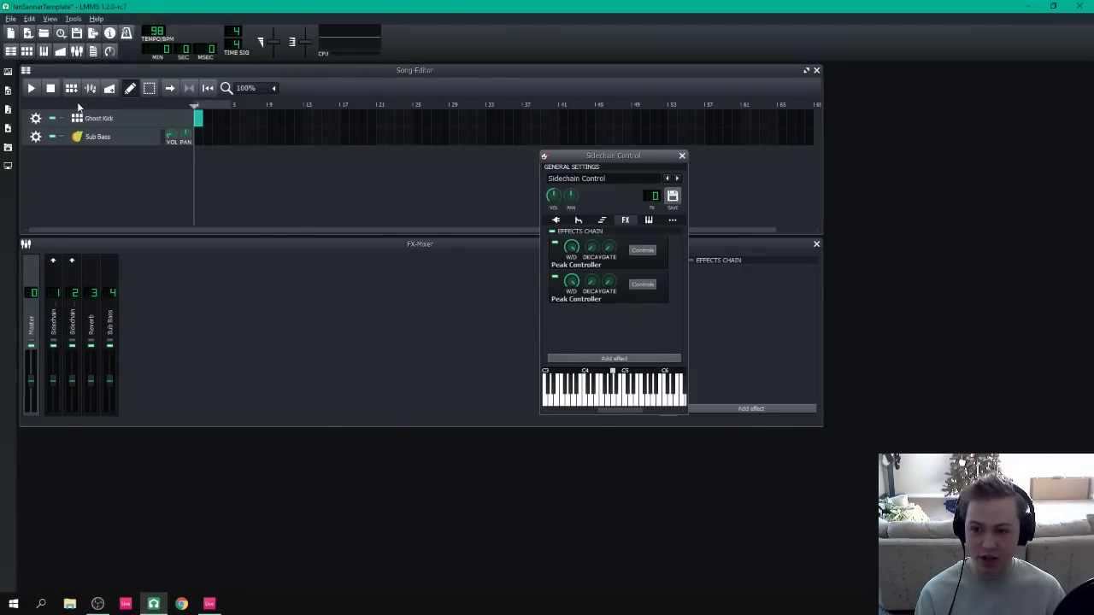
pyautogui.click(98, 118)
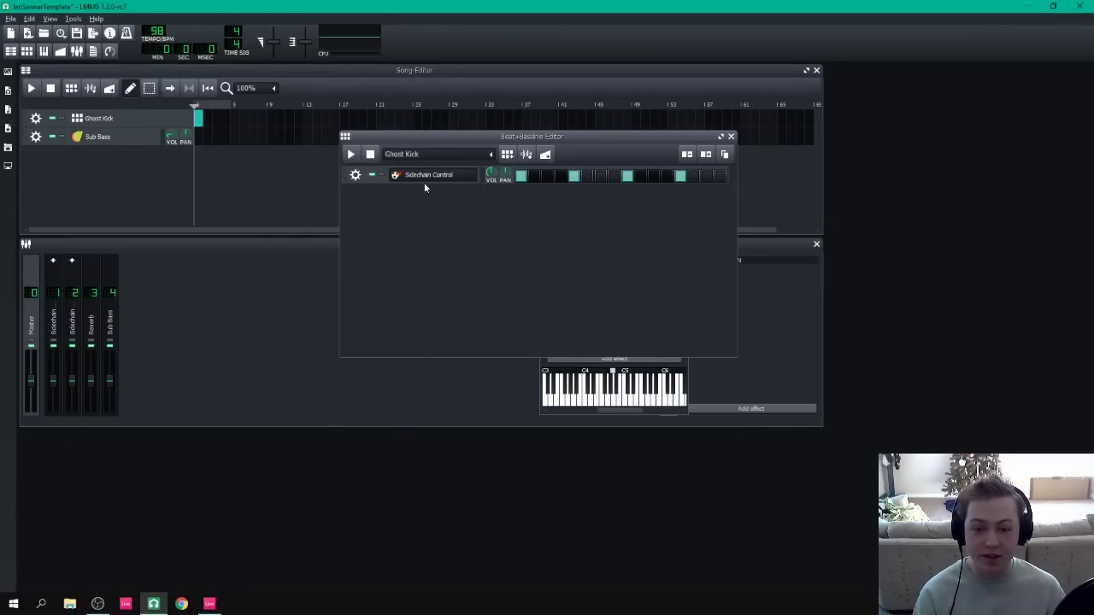
pyautogui.click(602, 411)
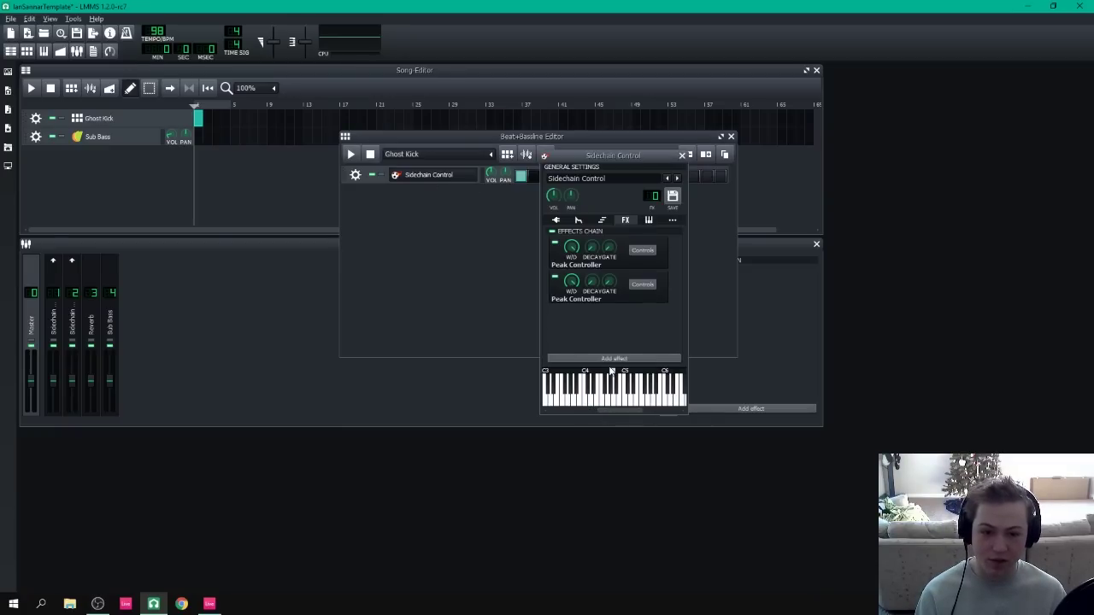
pyautogui.click(730, 136)
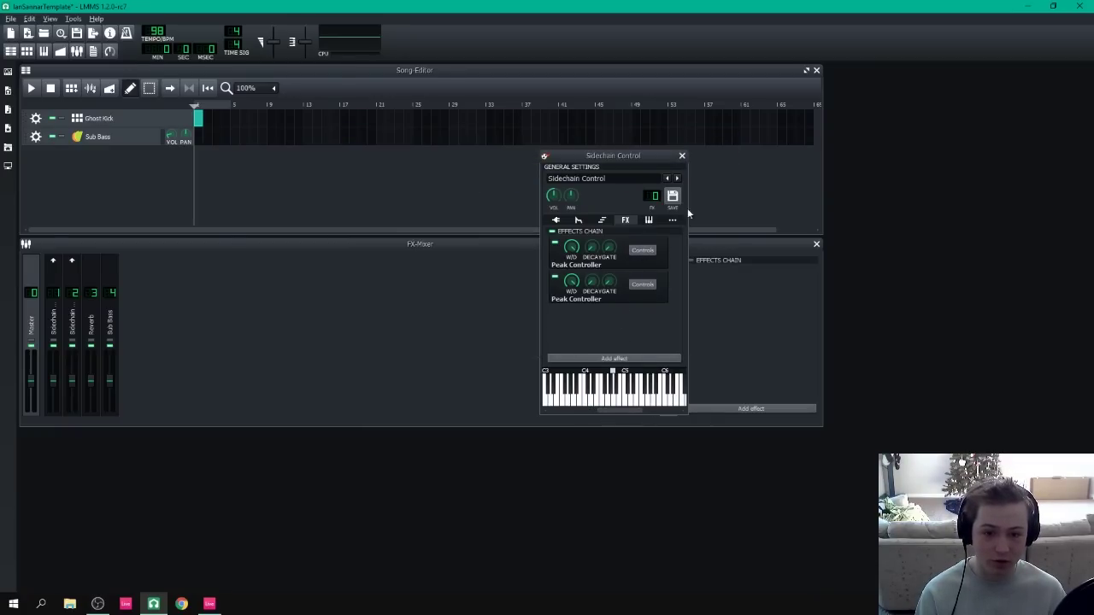
# Inspect the settings of the first Peak Controller in the Sidechain Control effects chain and close its window.
pyautogui.click(646, 250)
pyautogui.moveTo(918, 67); pyautogui.dragTo(818, 200)
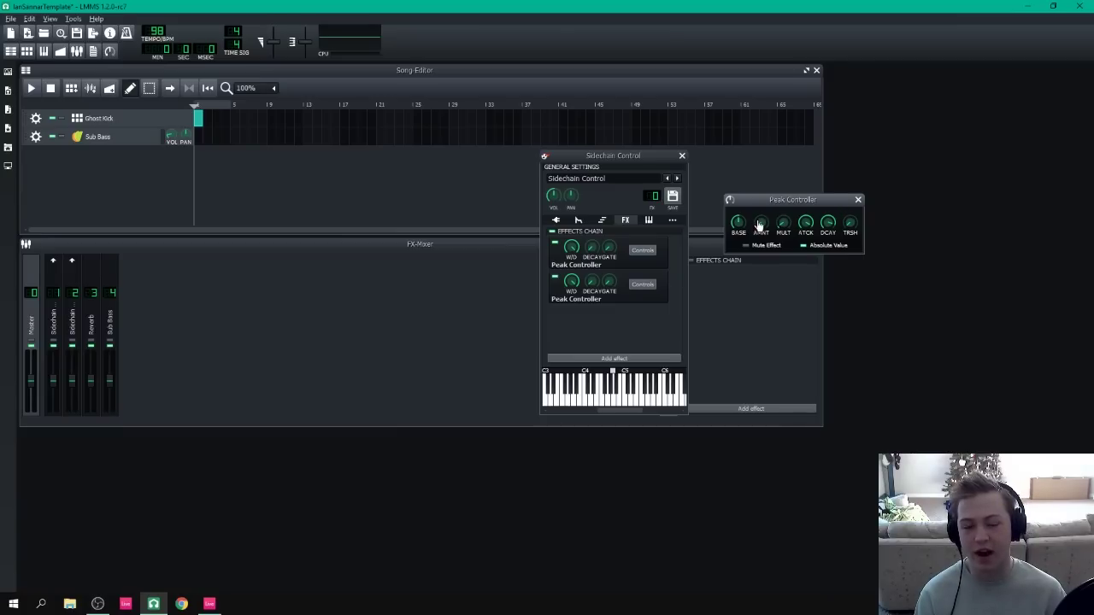
pyautogui.moveTo(793, 201); pyautogui.dragTo(784, 214)
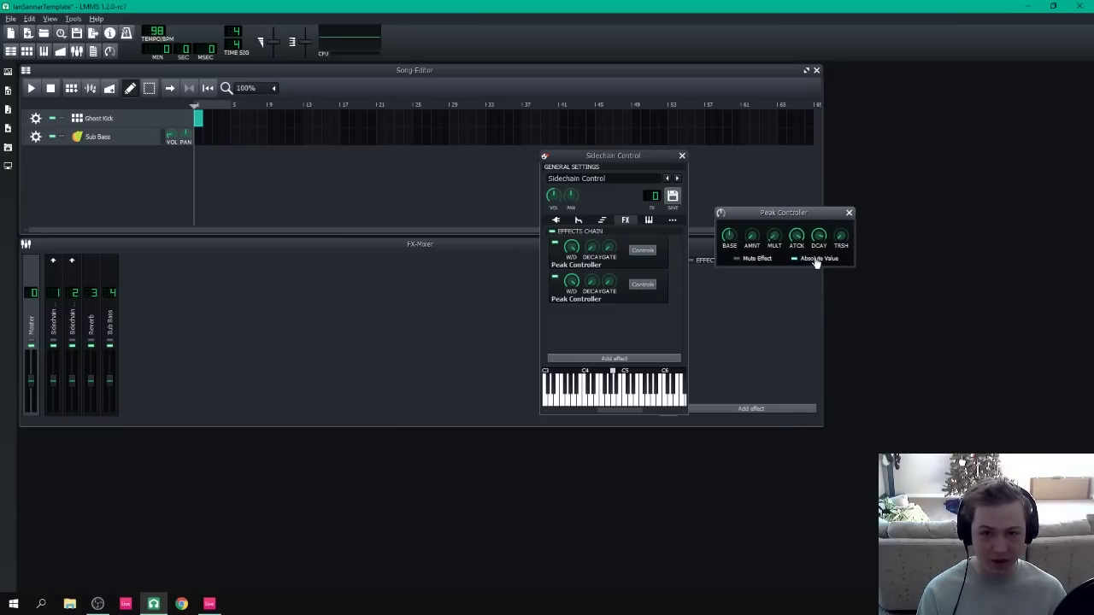
pyautogui.click(849, 213)
pyautogui.click(643, 254)
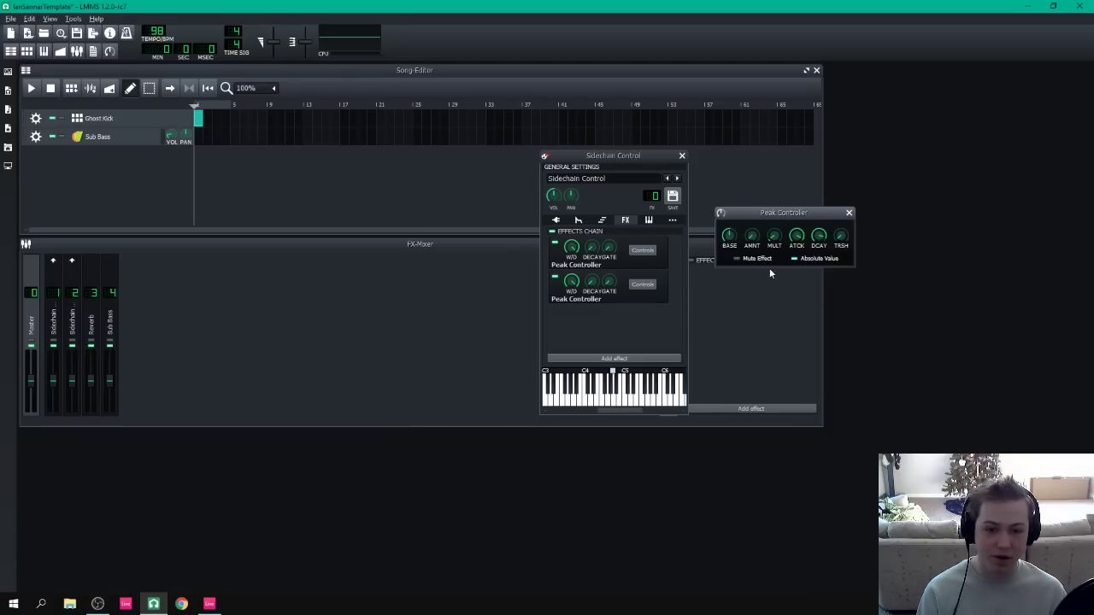
pyautogui.click(849, 213)
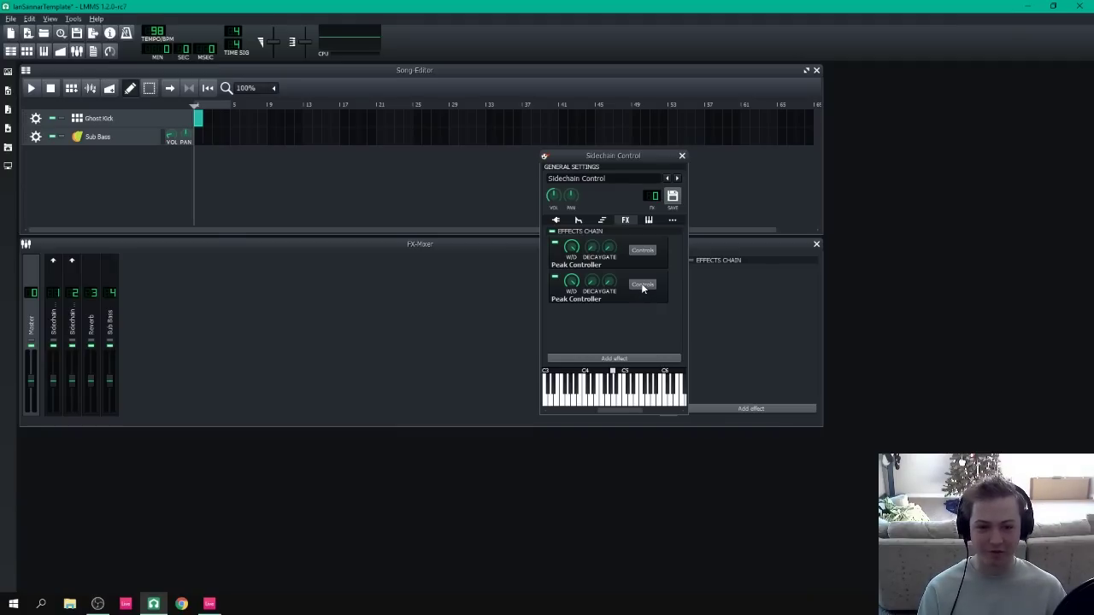
# Inspect the settings of the second Peak Controller in the Sidechain Control chain and close its window.
pyautogui.click(643, 285)
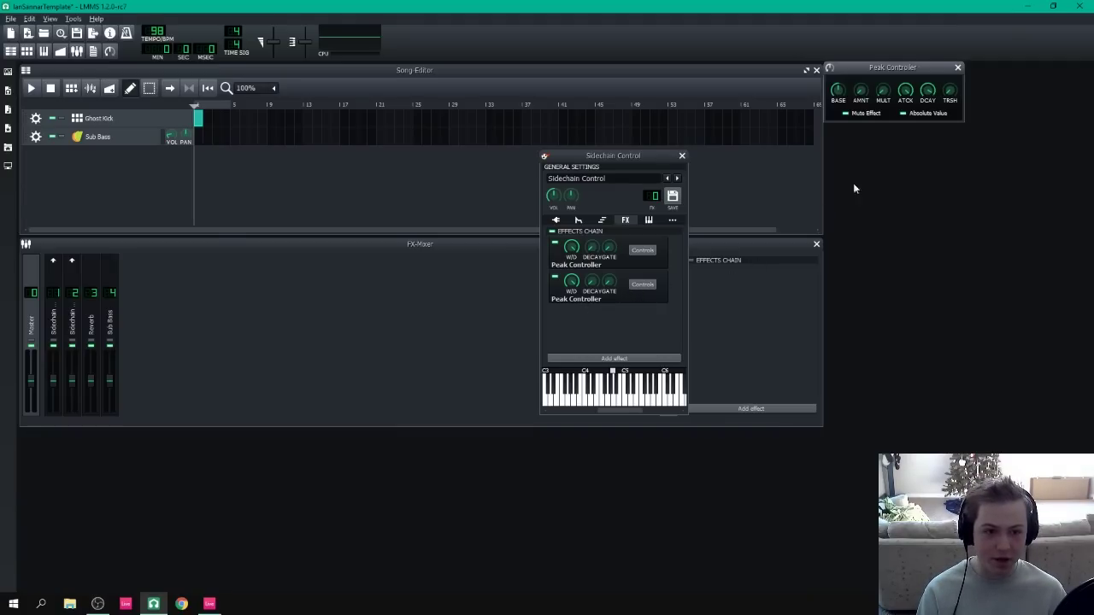
pyautogui.moveTo(905, 68); pyautogui.dragTo(791, 263)
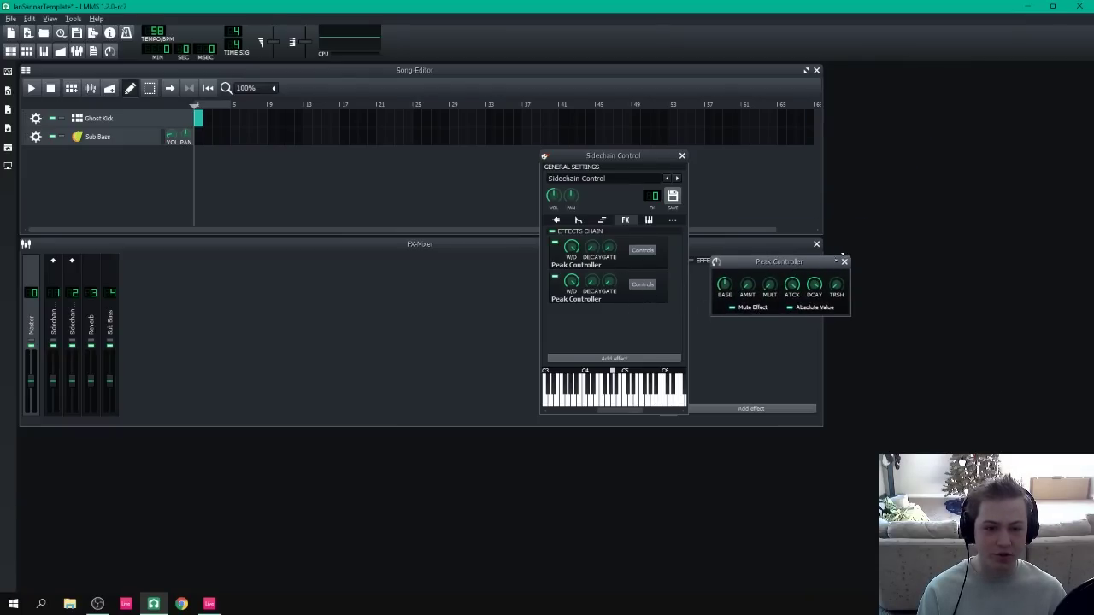
pyautogui.click(845, 262)
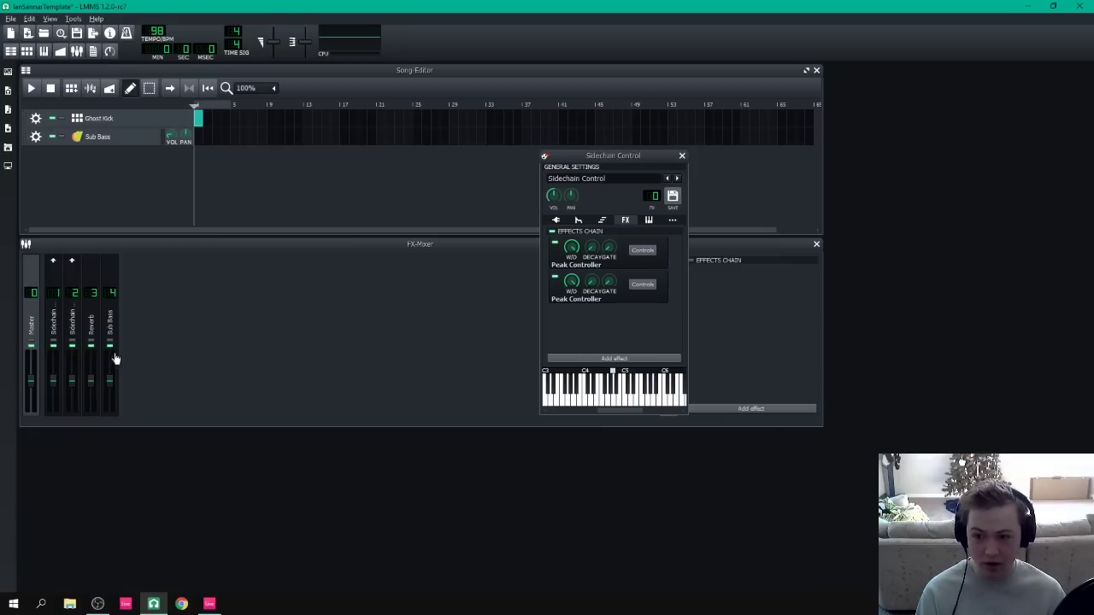
# Examine the two sidechain channels in the FX-Mixer and the controller connection of channel 2's volume fader.
pyautogui.click(48, 325)
pyautogui.click(70, 328)
pyautogui.click(54, 328)
pyautogui.click(73, 328)
pyautogui.click(54, 327)
pyautogui.click(73, 324)
pyautogui.click(55, 327)
pyautogui.click(73, 327)
pyautogui.click(54, 326)
pyautogui.click(74, 327)
pyautogui.rightClick(74, 383)
pyautogui.moveTo(134, 481)
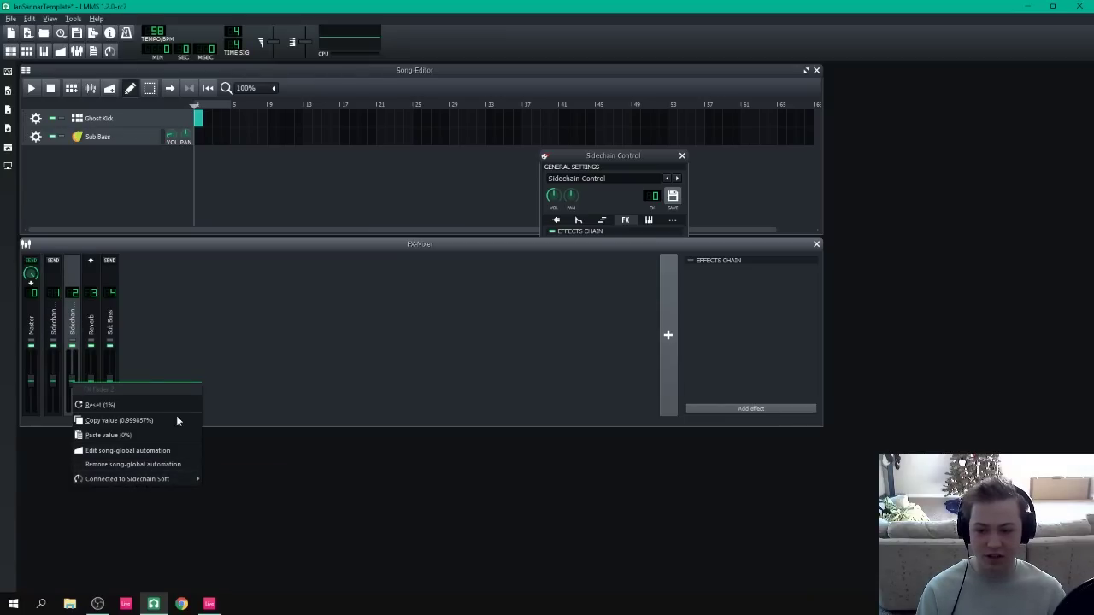
pyautogui.click(184, 310)
pyautogui.click(54, 329)
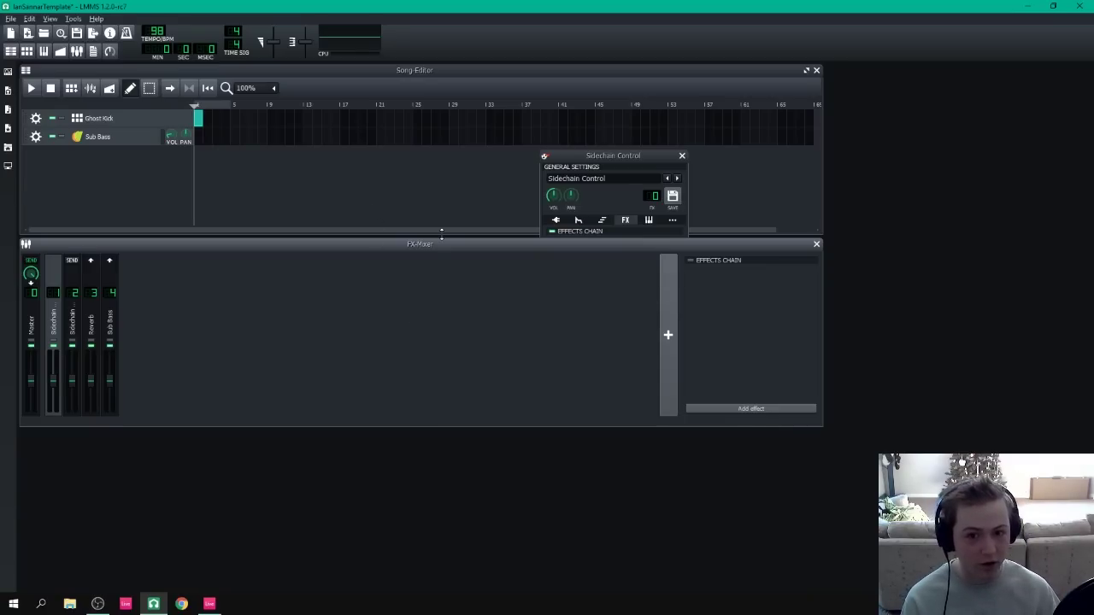
# Play the song briefly to watch the sidechain channel faders, stop it and close the Sidechain Control window.
pyautogui.moveTo(596, 160); pyautogui.dragTo(535, 166)
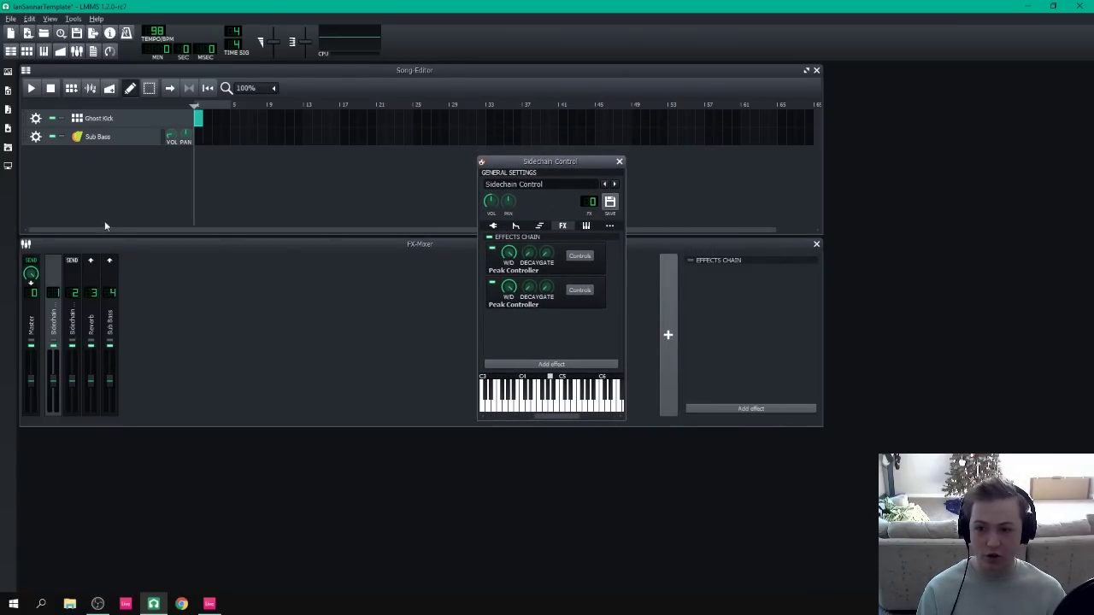
pyautogui.click(31, 89)
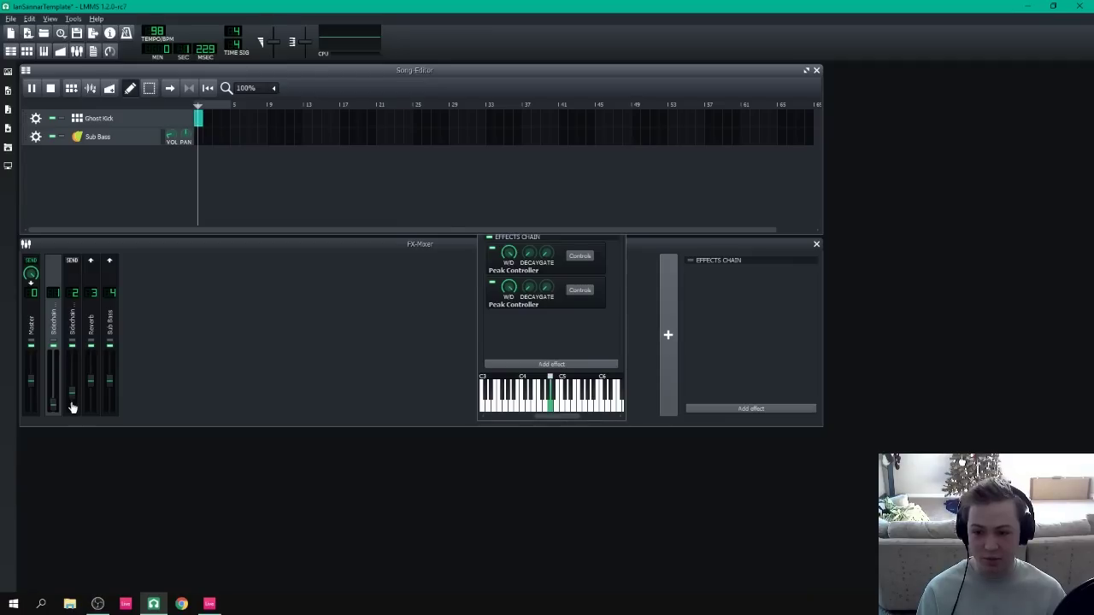
pyautogui.click(50, 88)
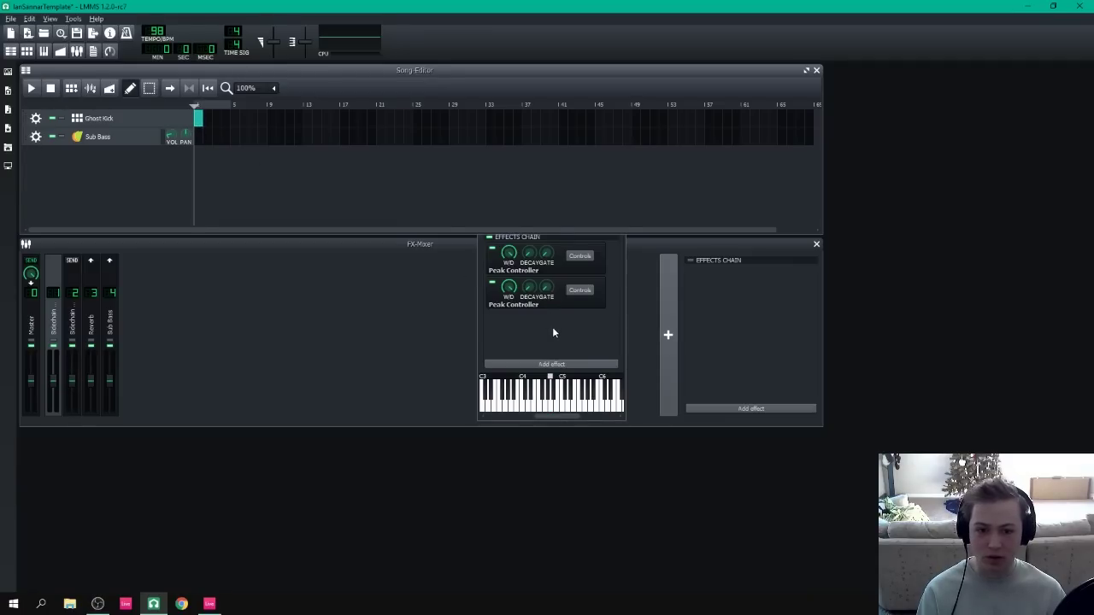
pyautogui.click(551, 328)
pyautogui.click(620, 162)
# Switch back to Ableton Live, insert a third return track and select it.
pyautogui.hotkey('alt', 'Tab')
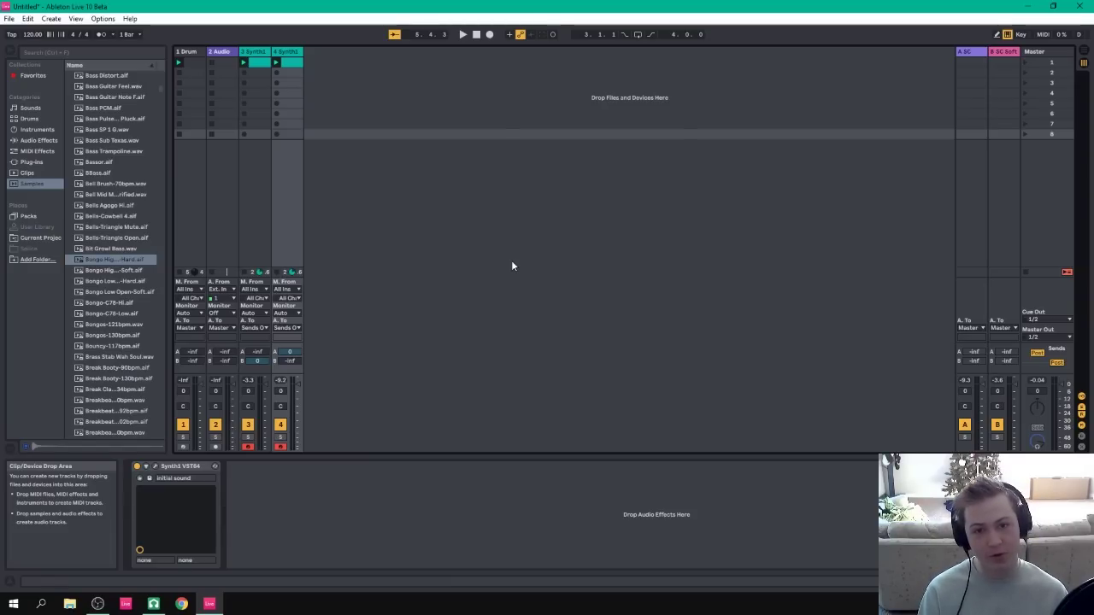
pyautogui.rightClick(903, 58)
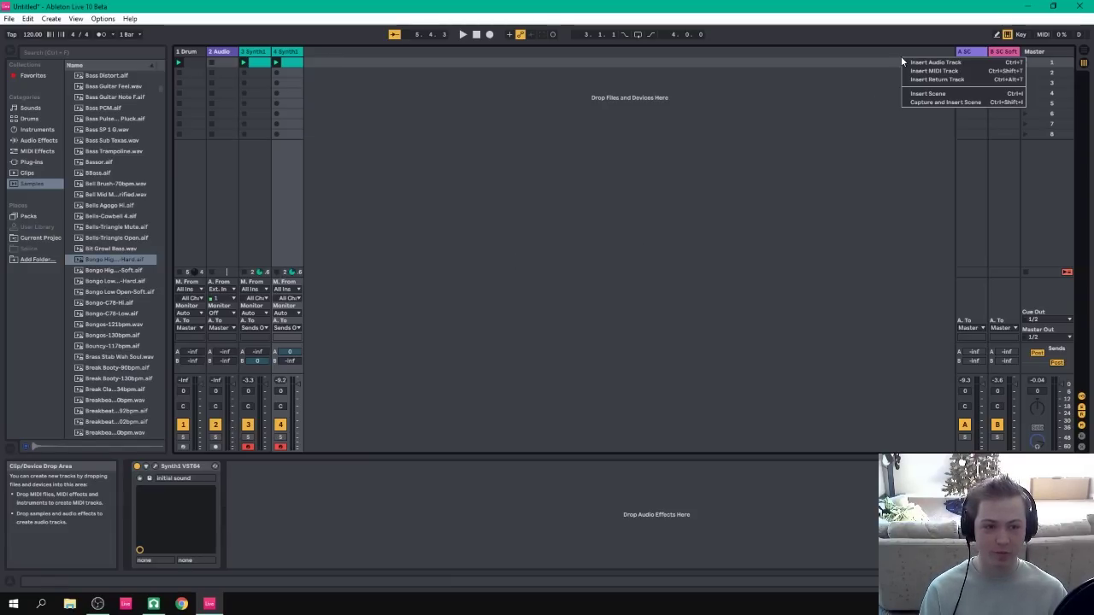
pyautogui.click(787, 127)
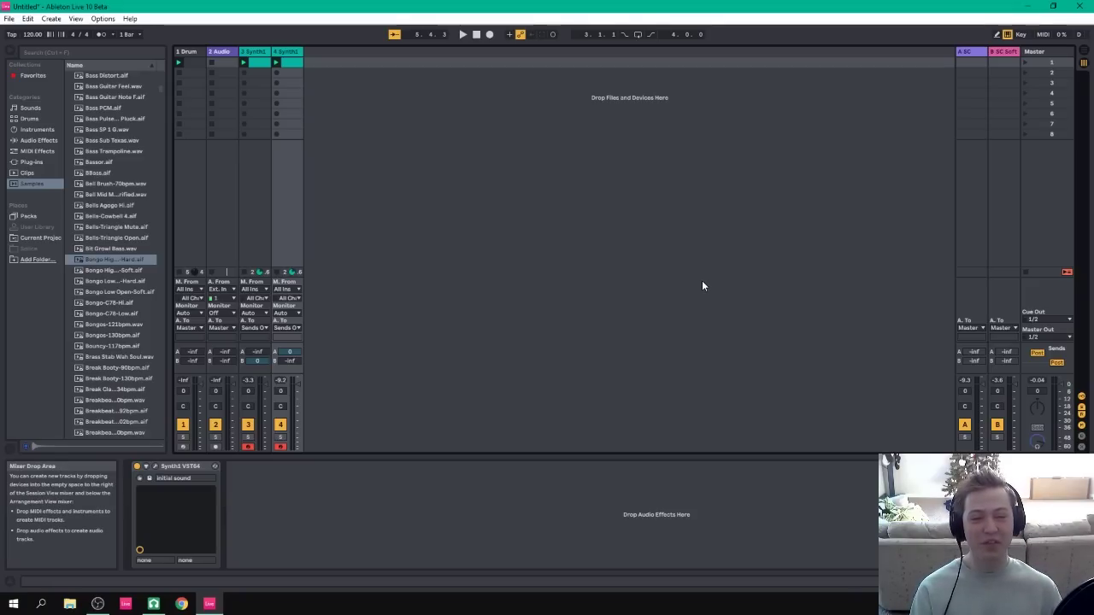
pyautogui.rightClick(915, 51)
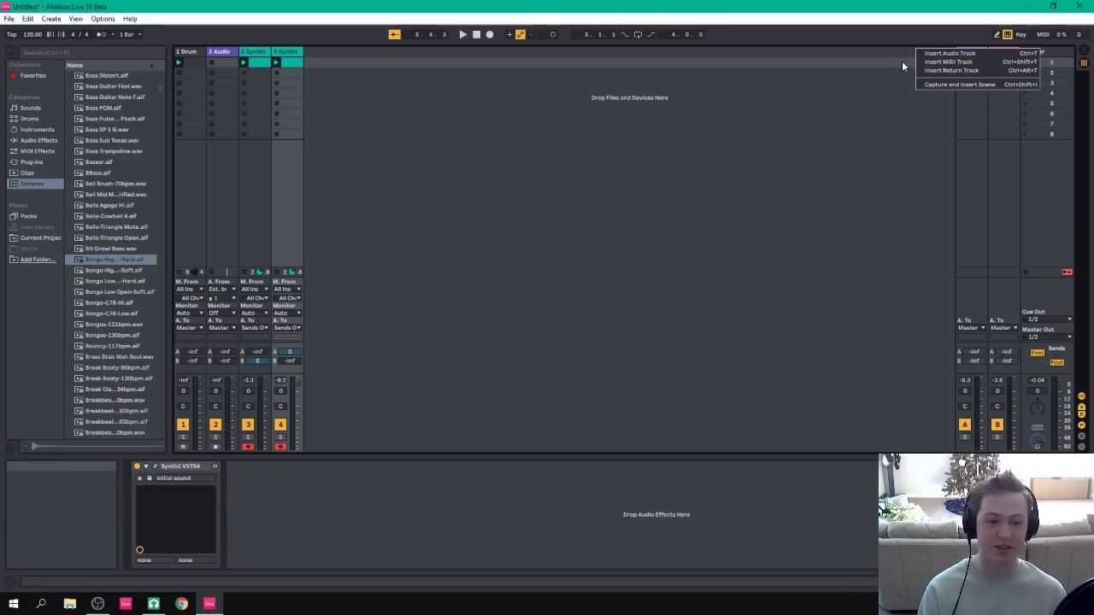
pyautogui.click(948, 70)
pyautogui.click(984, 53)
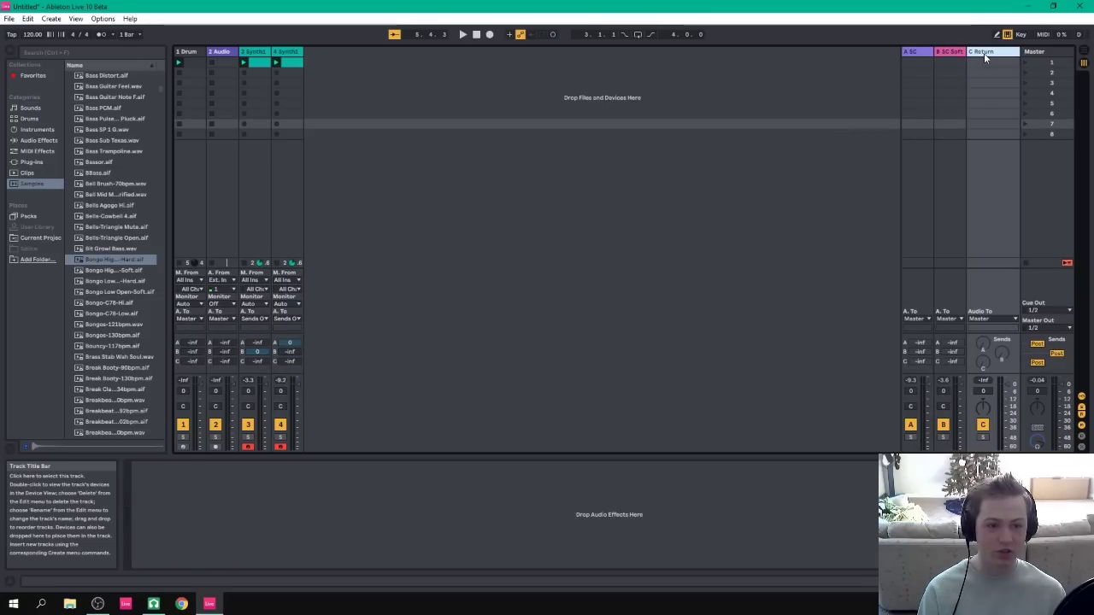
# Switch to LMMS to look at the Reverb channel in the FX-Mixer, and return to Ableton Live.
pyautogui.click(153, 604)
pyautogui.click(91, 321)
pyautogui.click(210, 603)
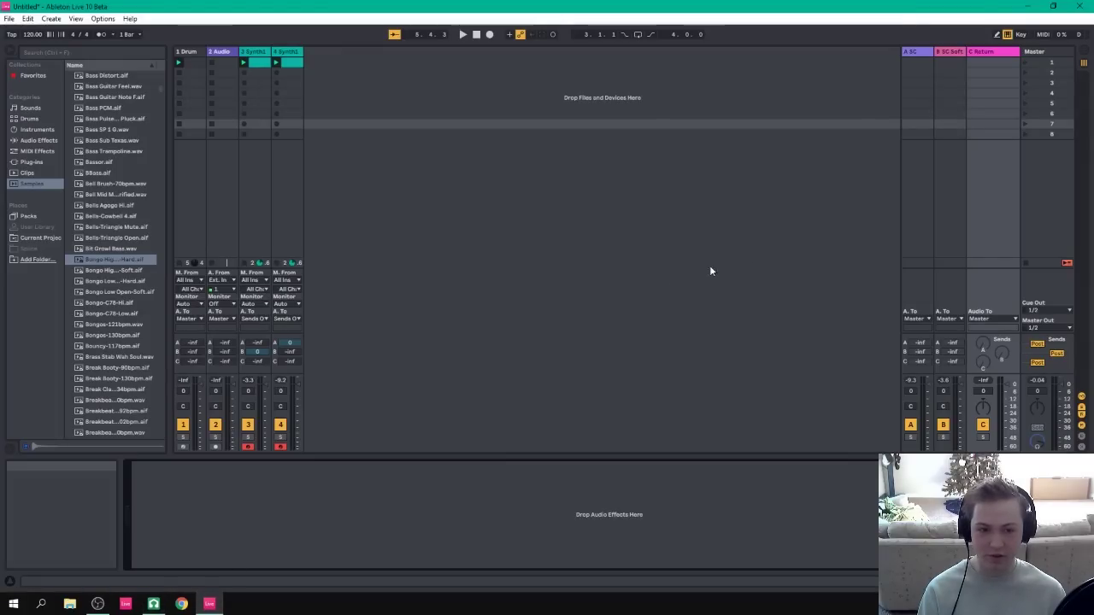
# Add the Reverb audio effect to return track C and set its Decay Time to 4.55 s.
pyautogui.click(989, 56)
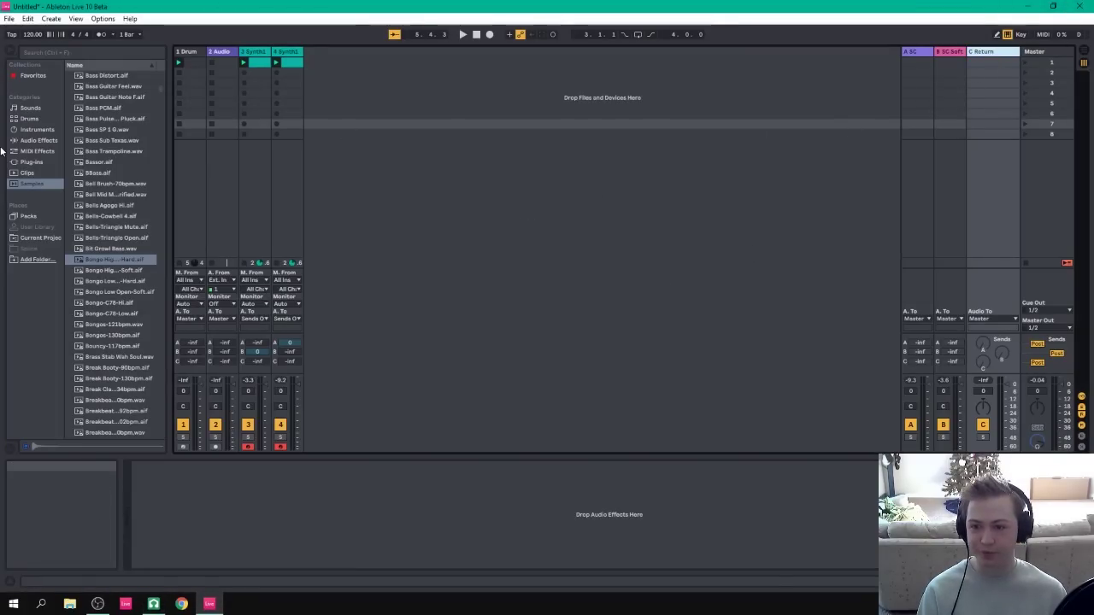
pyautogui.click(36, 141)
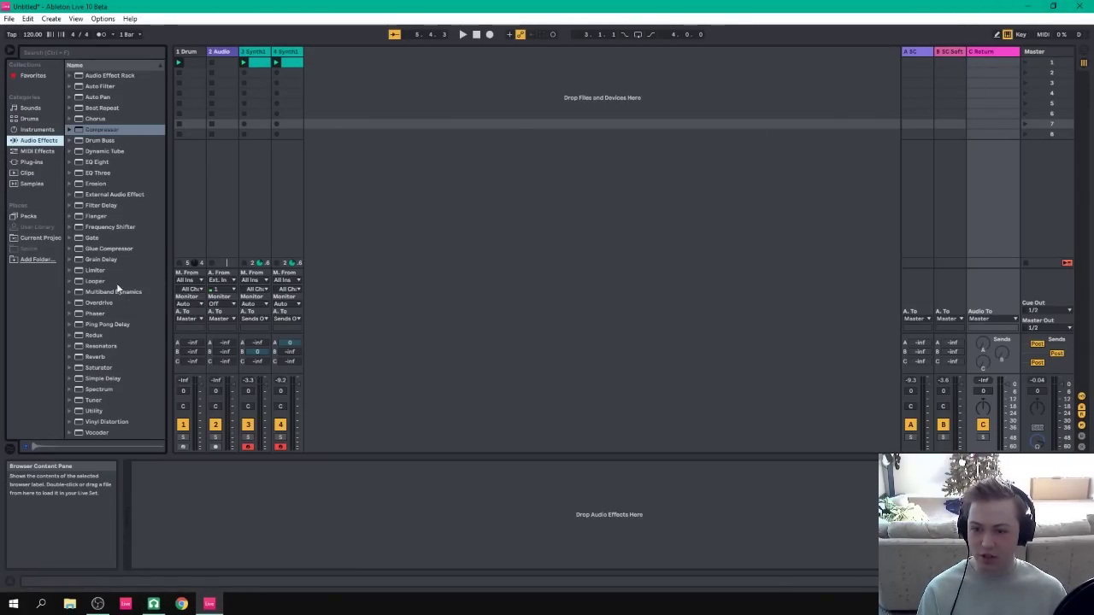
pyautogui.doubleClick(96, 357)
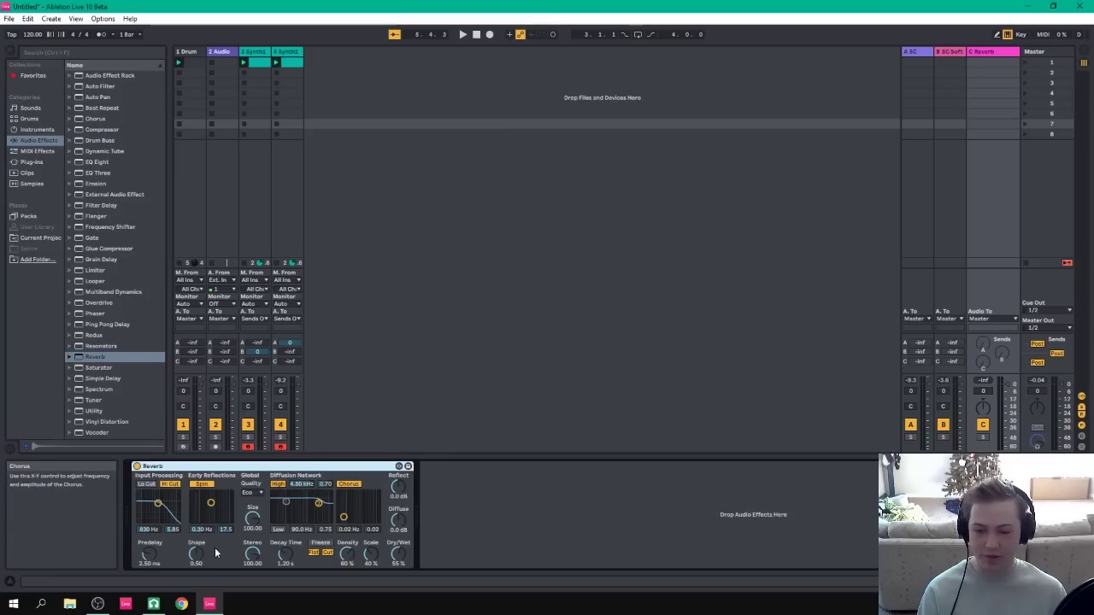
pyautogui.moveTo(285, 554); pyautogui.dragTo(275, 524)
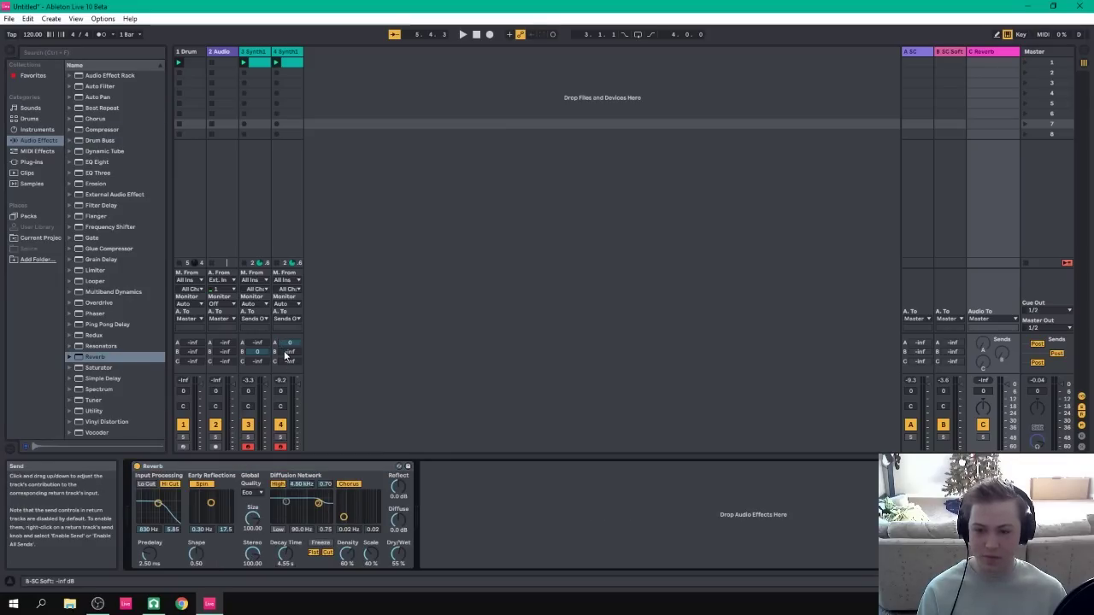
# Narrow the return track C and adjust the distorted Synth1 track's send to play it through the Reverb return.
pyautogui.moveTo(968, 53); pyautogui.dragTo(993, 53)
pyautogui.click(908, 79)
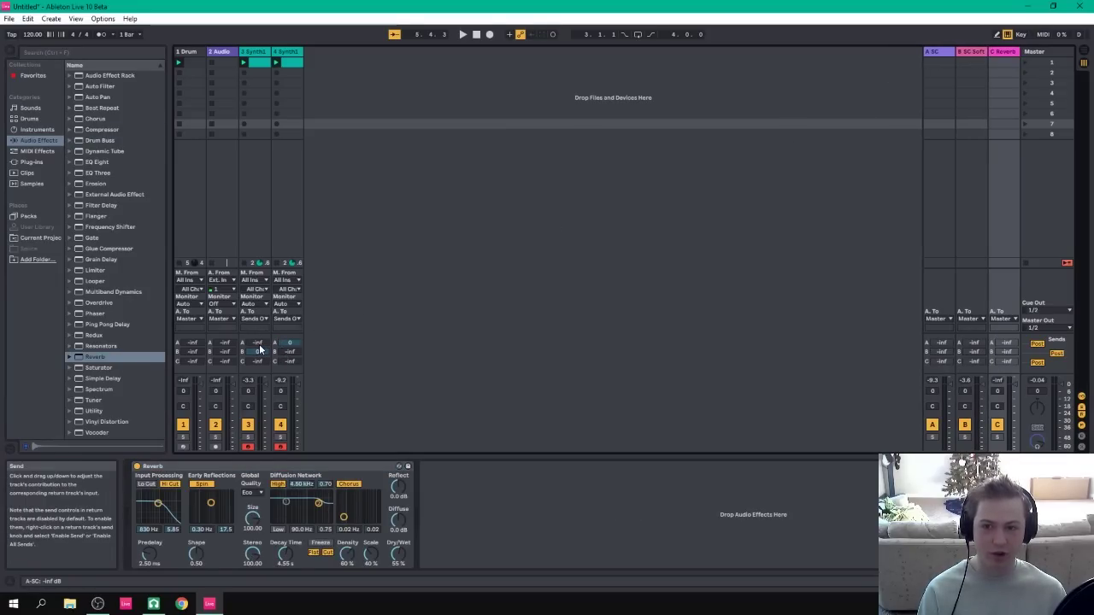
pyautogui.moveTo(257, 343)
pyautogui.mouseDown()
pyautogui.moveTo(258, 367)
pyautogui.moveTo(261, 333)
pyautogui.moveTo(258, 365)
pyautogui.mouseUp()
pyautogui.press('space')
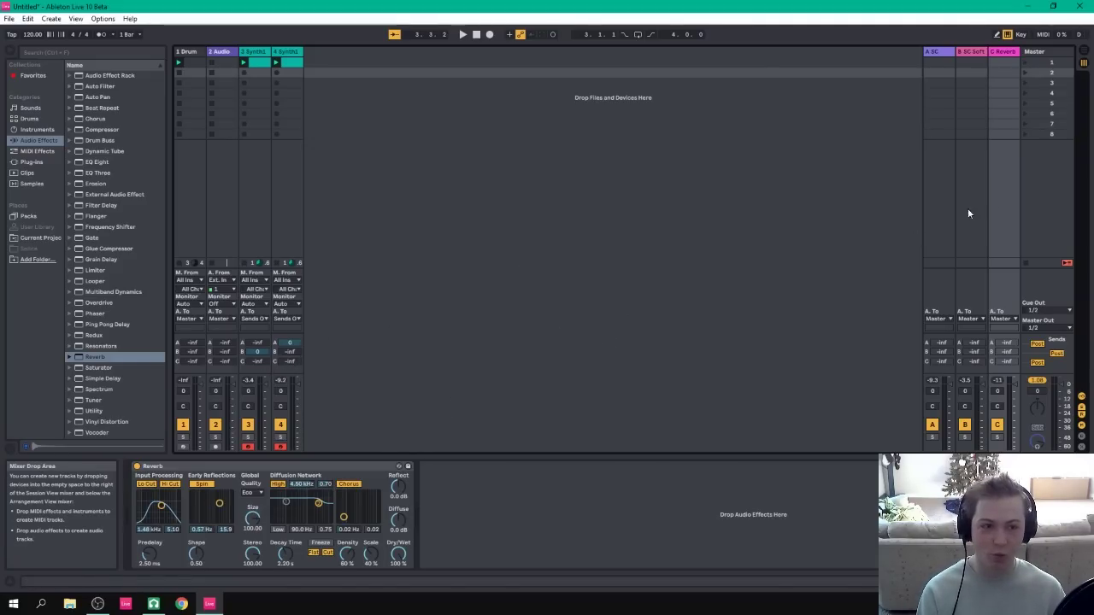
# Compare the devices on the two Synth1 tracks with the Reverb return track.
pyautogui.click(1004, 53)
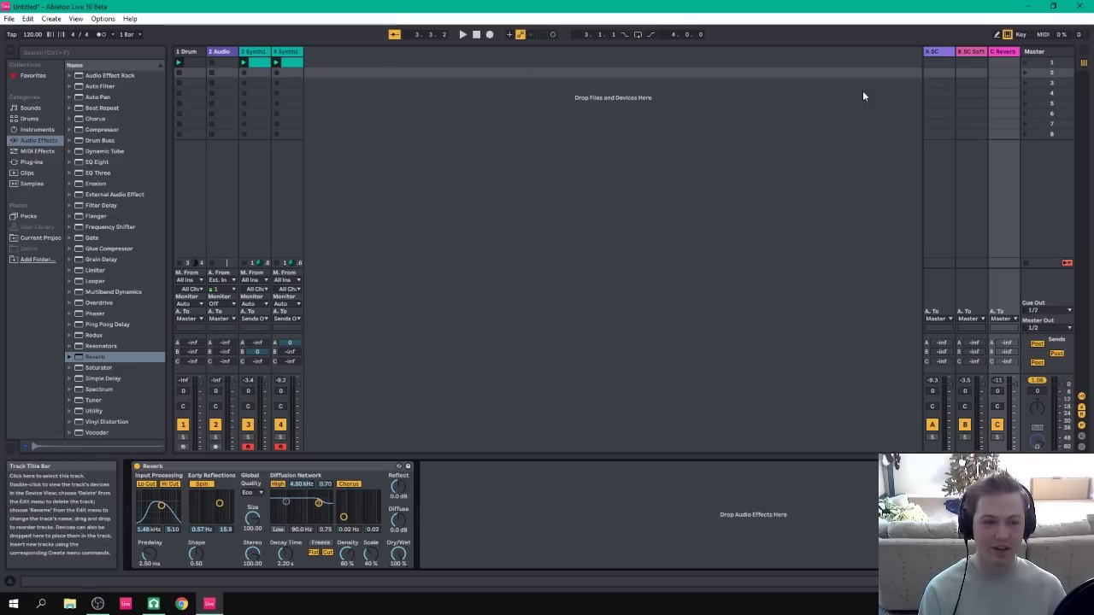
pyautogui.click(251, 56)
pyautogui.click(283, 53)
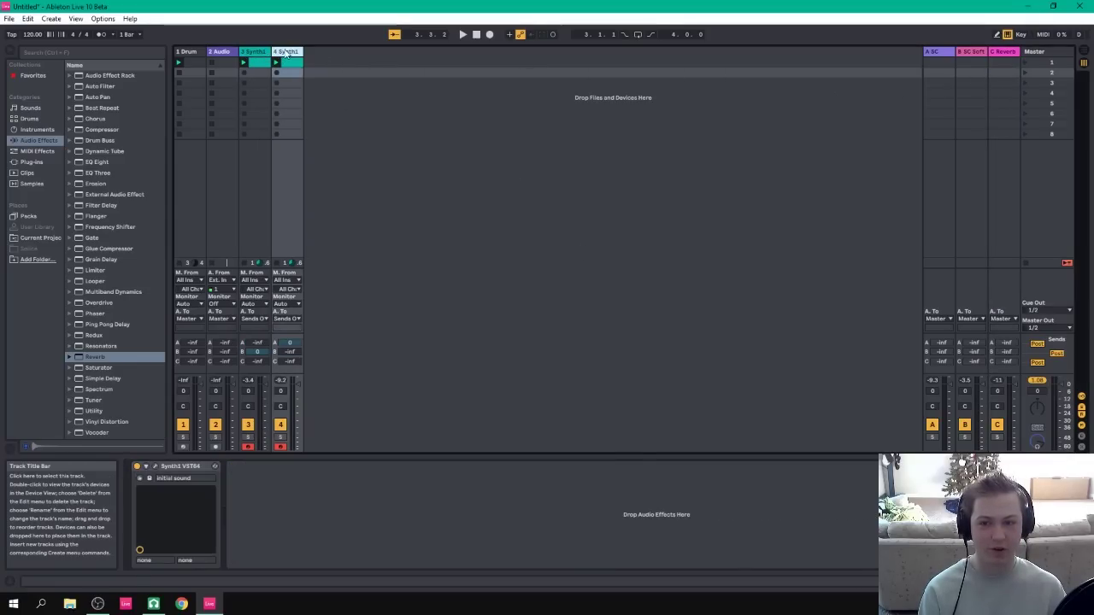
pyautogui.click(1003, 53)
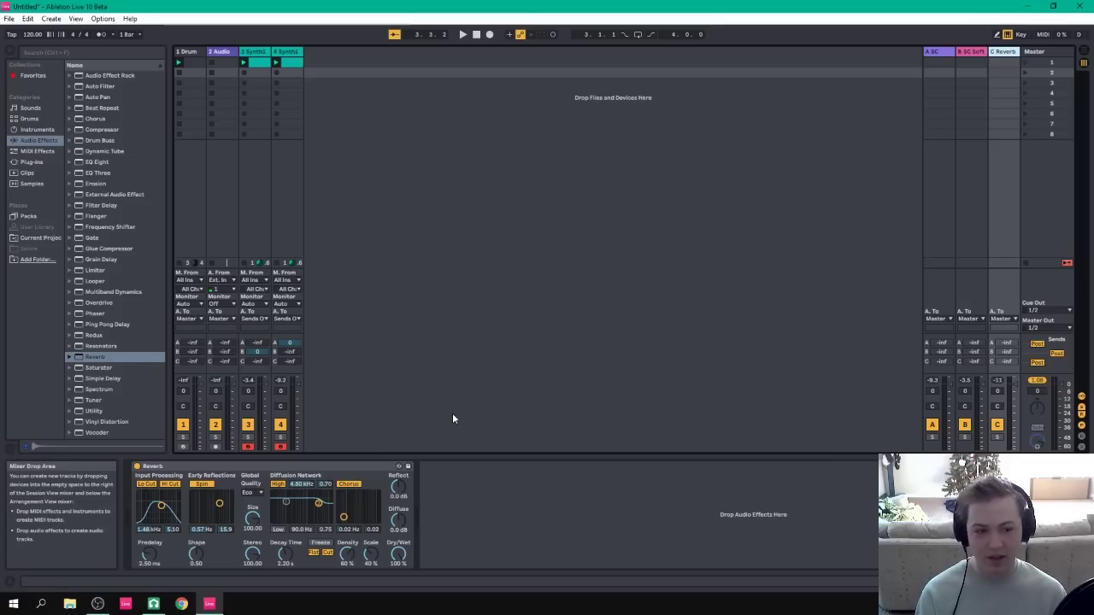
# Set the distorted Synth1 track's send to the Reverb return to -11.2 dB and play the result.
pyautogui.click(310, 467)
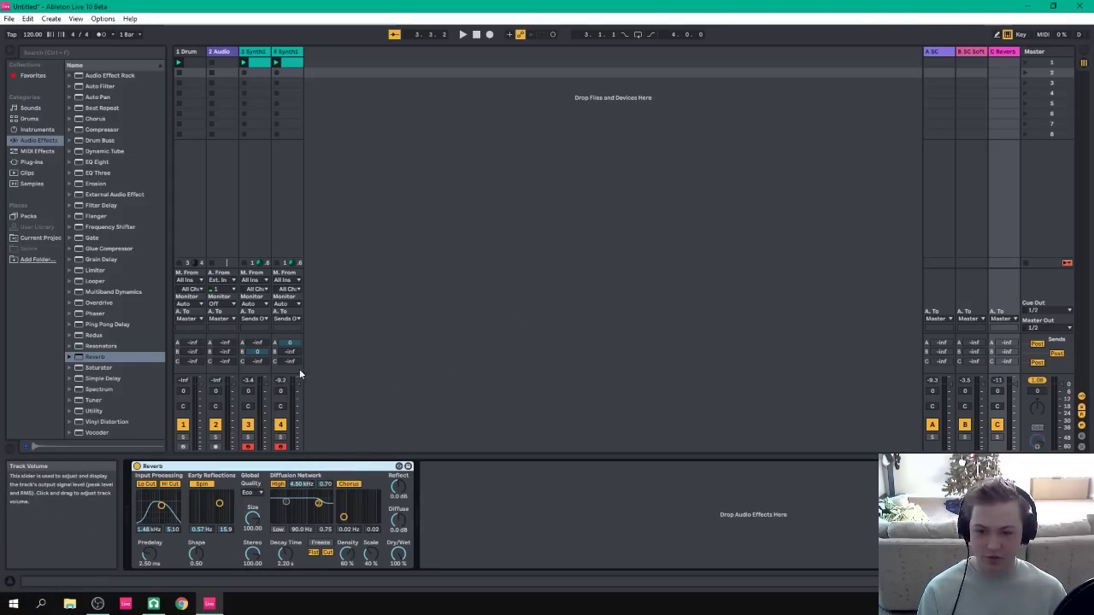
pyautogui.moveTo(257, 361); pyautogui.dragTo(262, 346)
pyautogui.press('space')
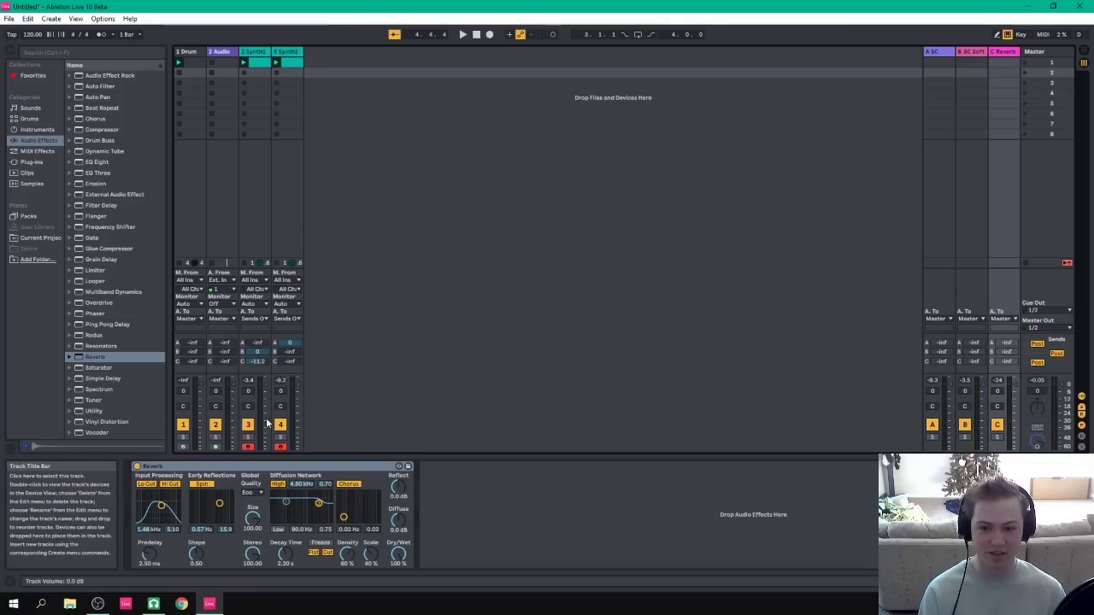
# Add EQ Eight after the Reverb, turn off filters 2 to 4, and enable filter 8 as a high cut around 8.25 kHz.
pyautogui.click(117, 163)
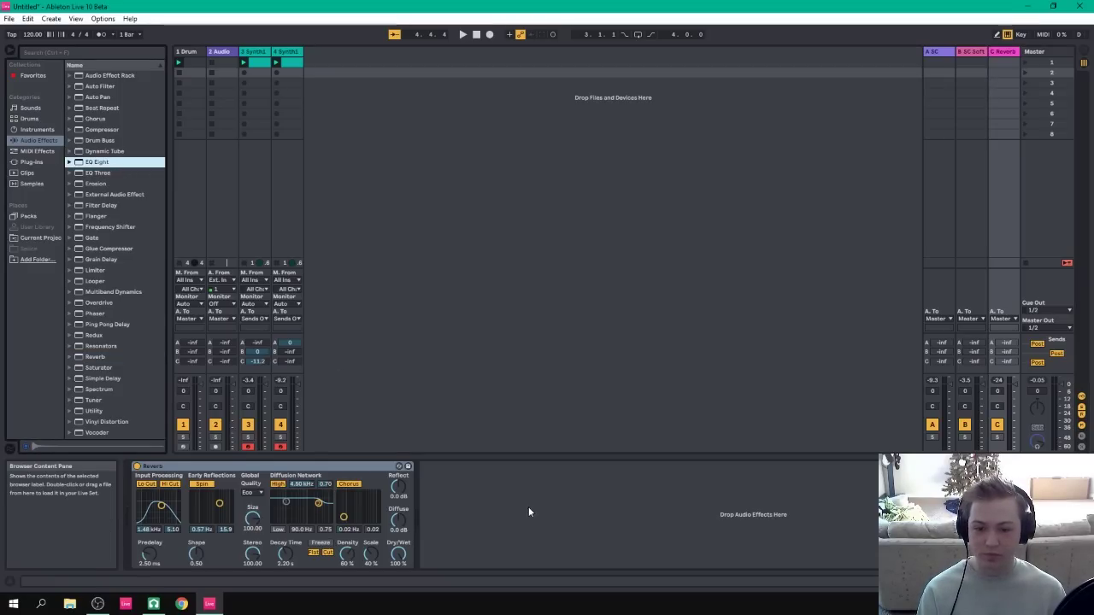
pyautogui.press('Return')
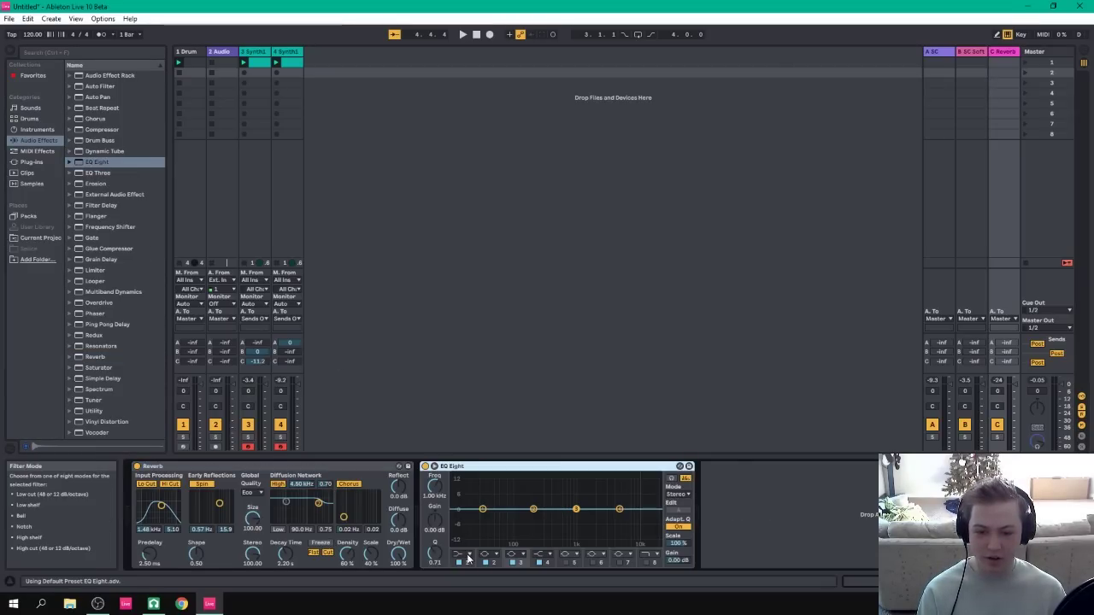
pyautogui.click(539, 562)
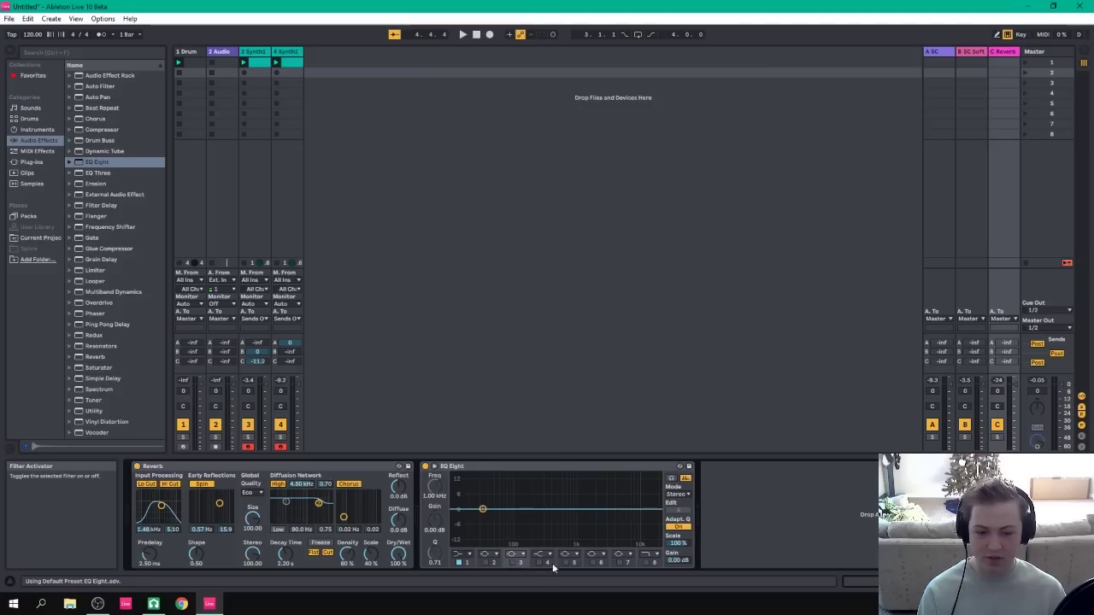
pyautogui.click(647, 562)
pyautogui.moveTo(656, 517); pyautogui.dragTo(636, 519)
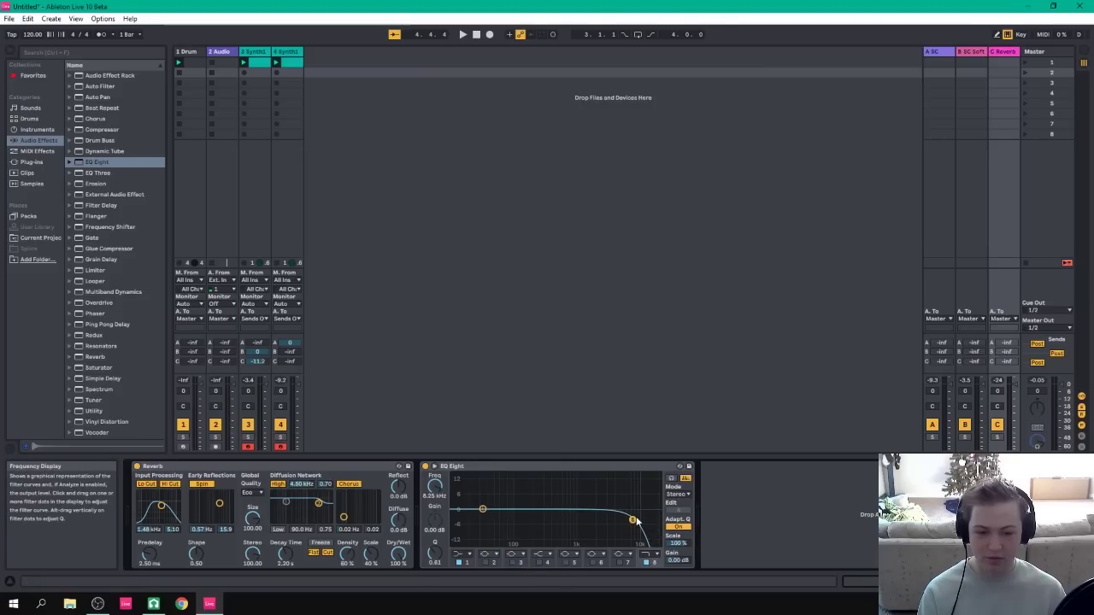
# Change EQ Eight's filter 1 to a low cut and move it to 153 Hz.
pyautogui.click(465, 554)
pyautogui.click(467, 501)
pyautogui.moveTo(482, 518); pyautogui.dragTo(526, 521)
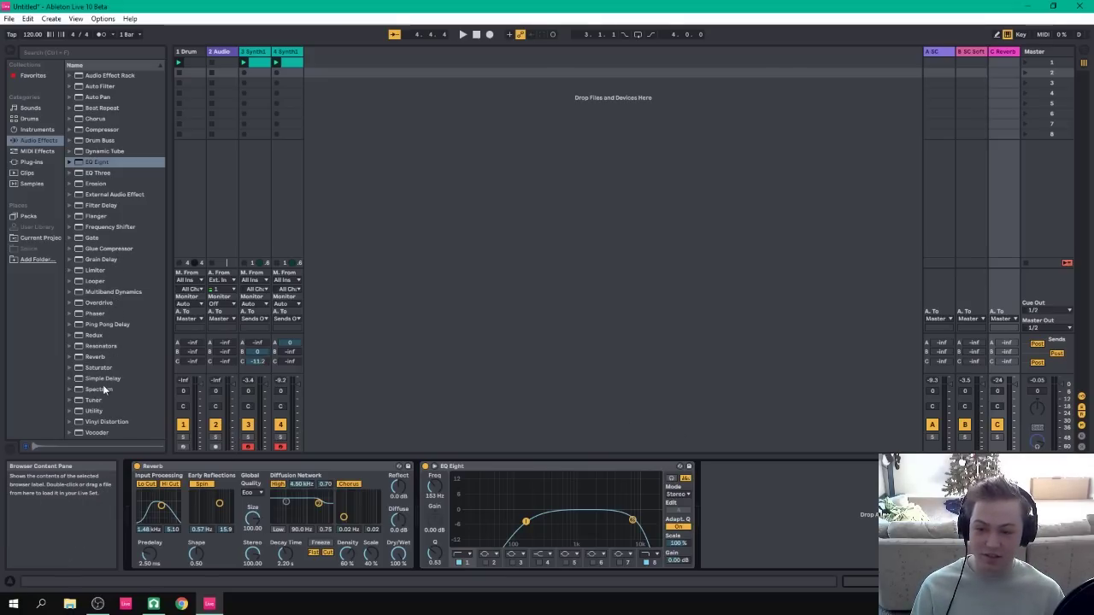
# Insert Simple Delay before the Reverb, link its channels at a delay time of 1 sixteenth, and set Dry/Wet to 49%.
pyautogui.moveTo(109, 380); pyautogui.dragTo(142, 494)
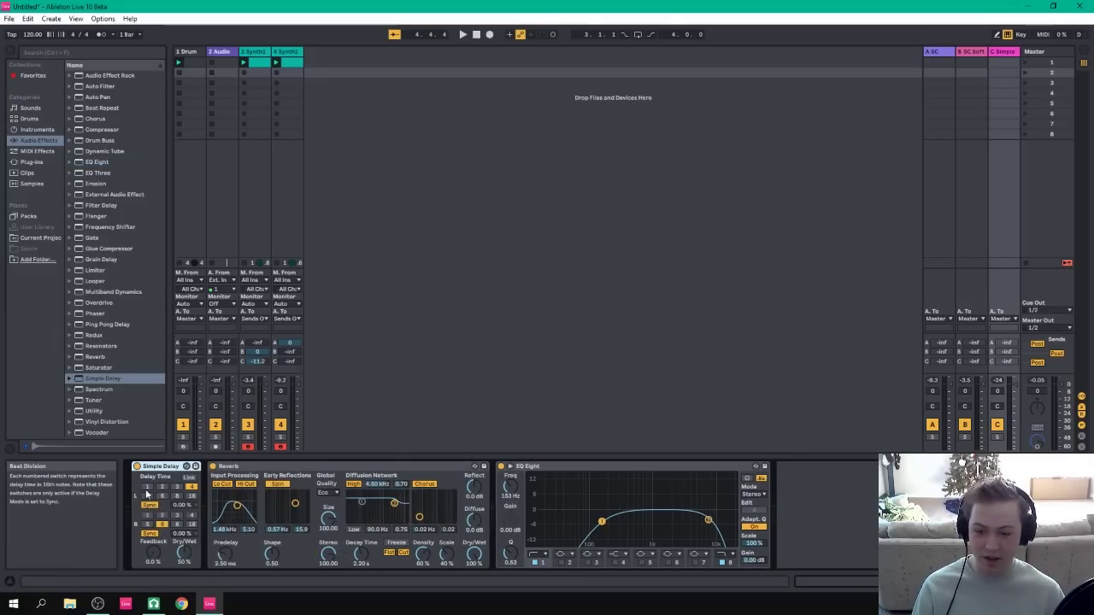
pyautogui.click(189, 477)
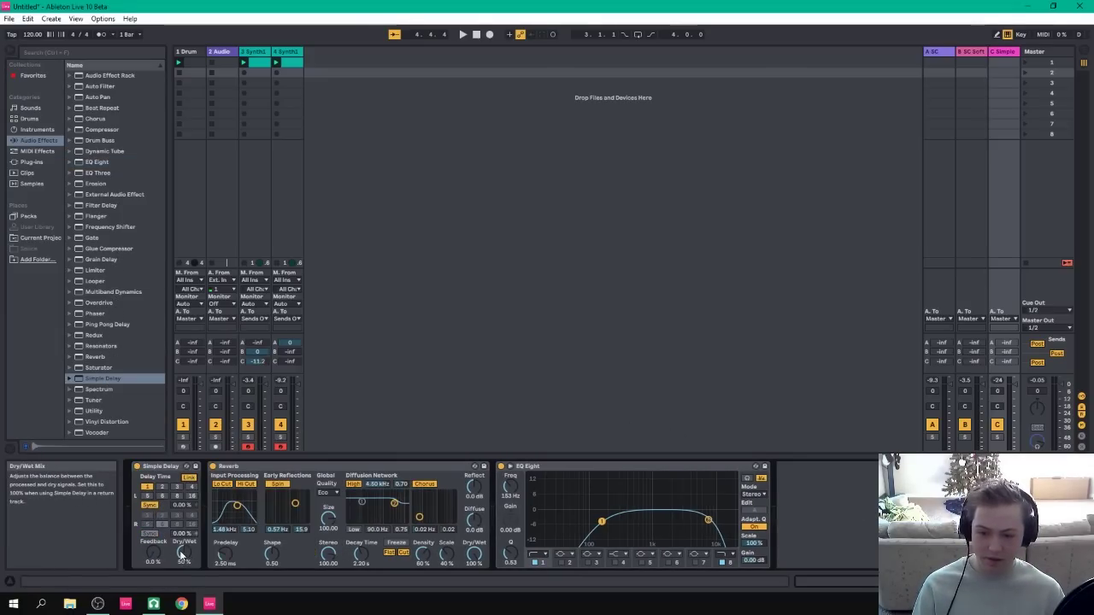
pyautogui.moveTo(181, 556); pyautogui.dragTo(182, 549)
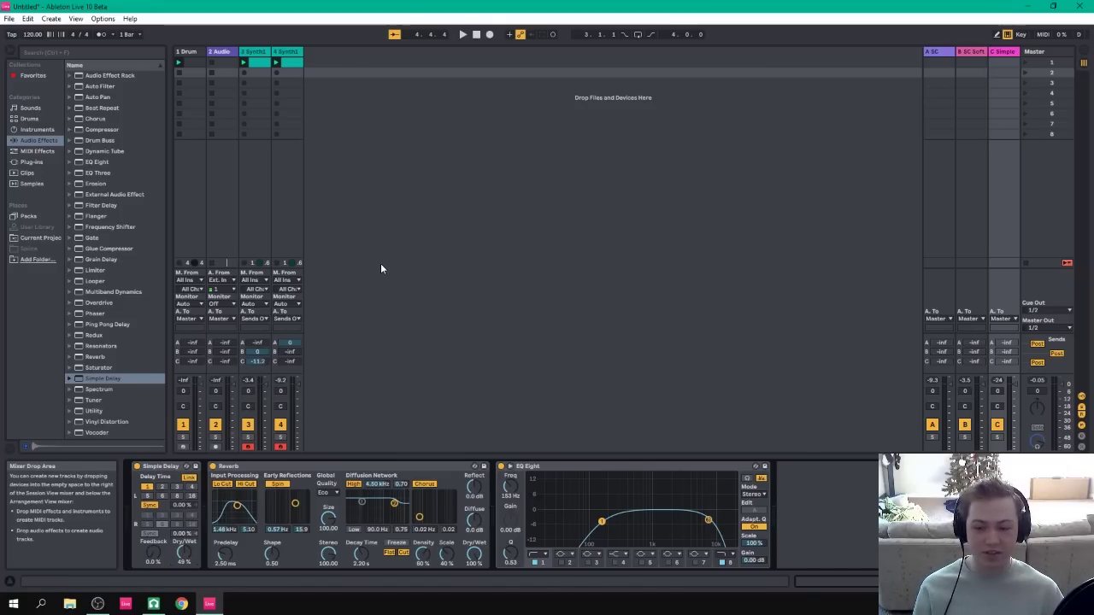
pyautogui.click(159, 467)
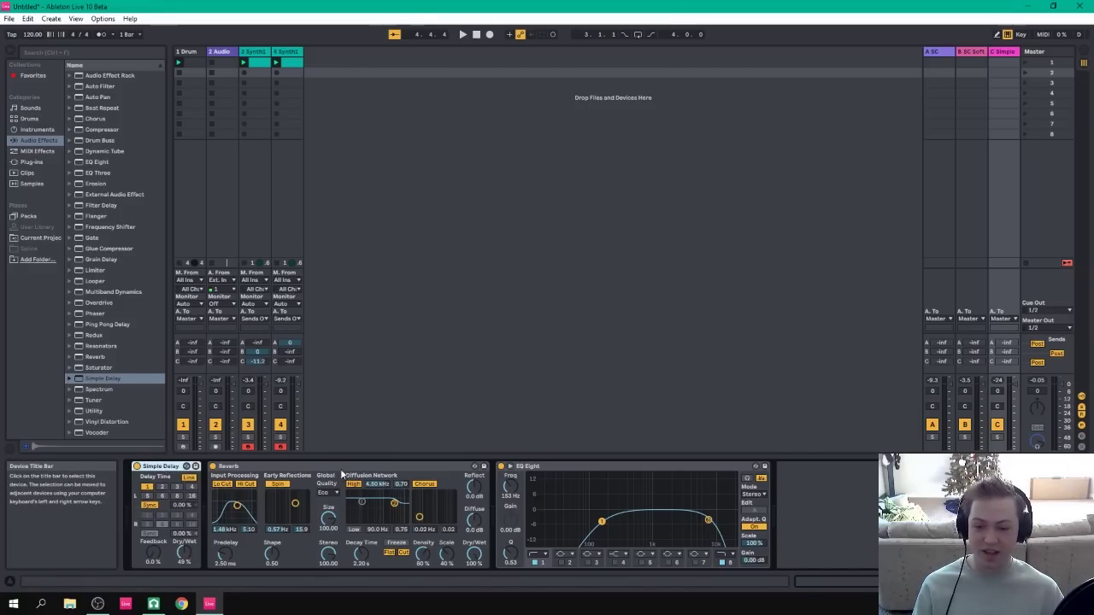
# Set the Reverb's Predelay to 0.50 ms and play the loop to hear the return chain.
pyautogui.moveTo(224, 555); pyautogui.dragTo(225, 590)
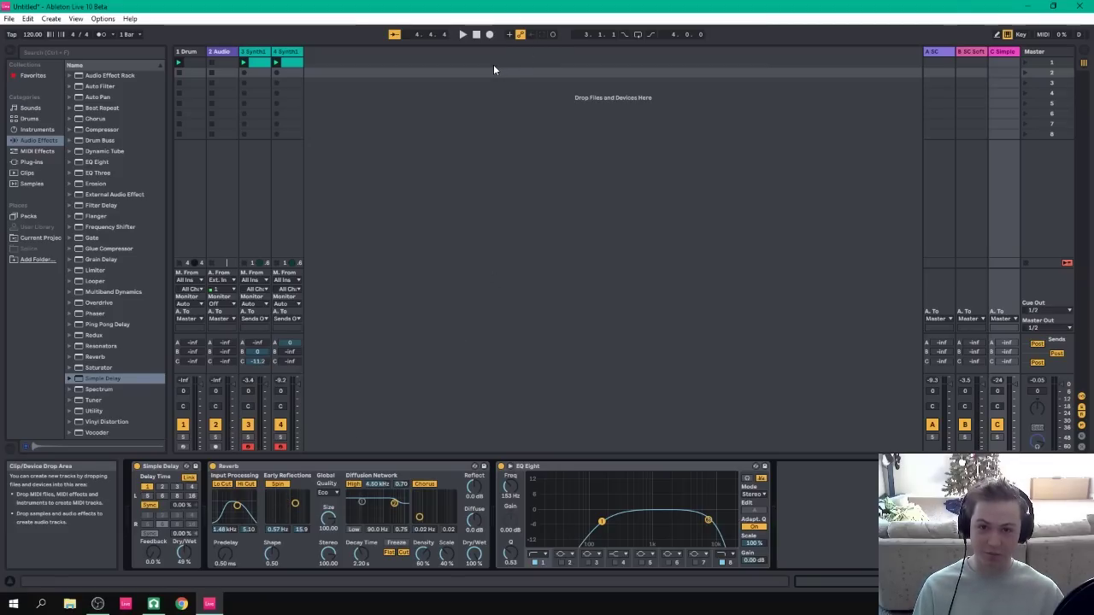
pyautogui.click(462, 34)
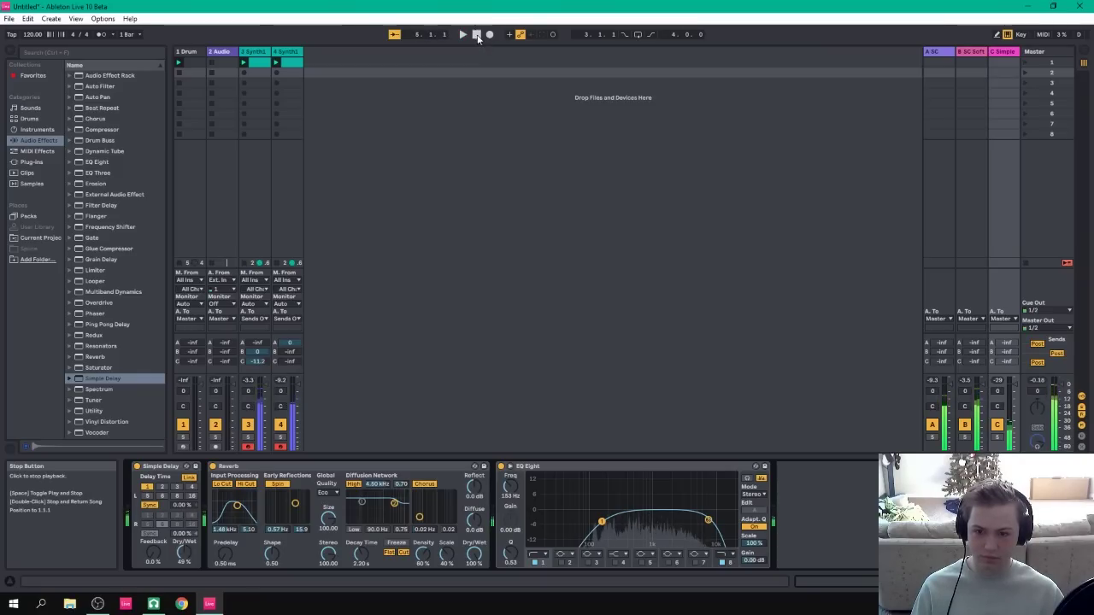
pyautogui.click(478, 38)
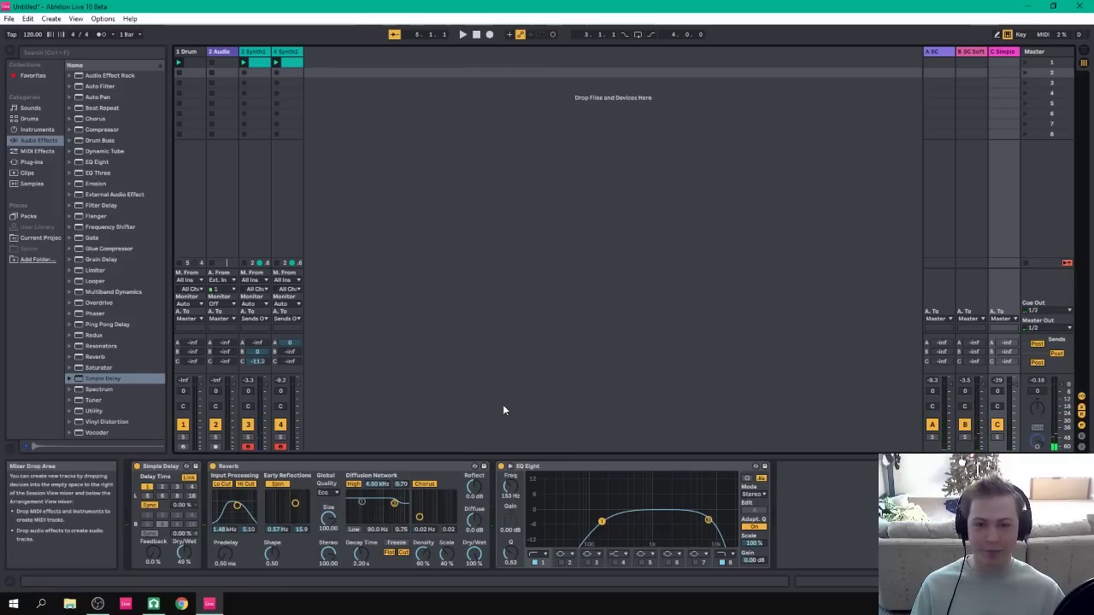
# Route return track C's output to Sends Only, enable its send A at 0 dB, and start playback.
pyautogui.click(271, 467)
pyautogui.click(414, 390)
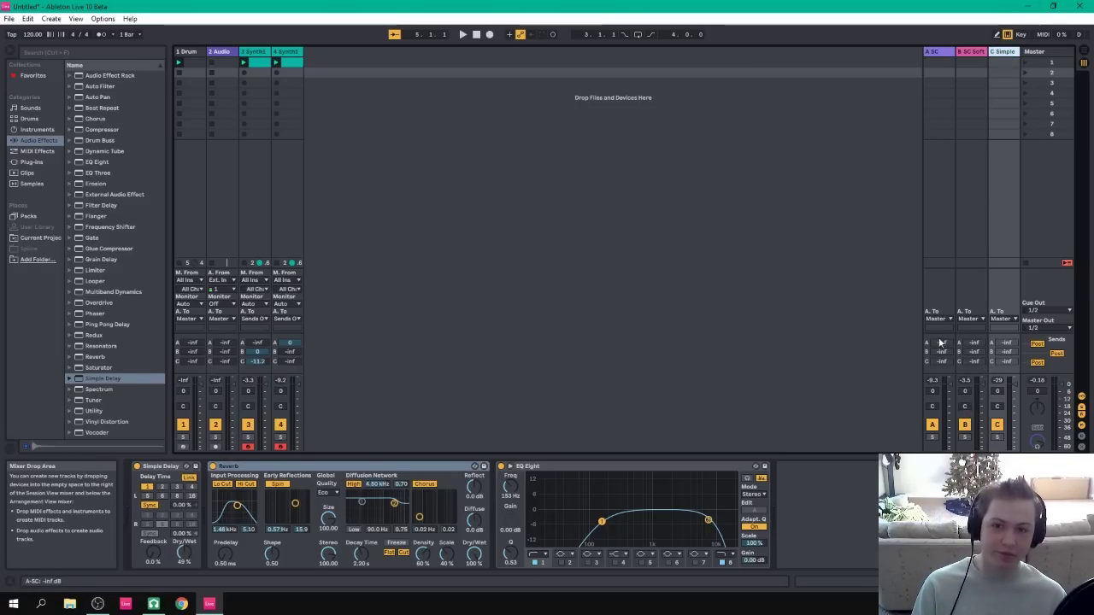
pyautogui.click(1004, 319)
pyautogui.click(1013, 365)
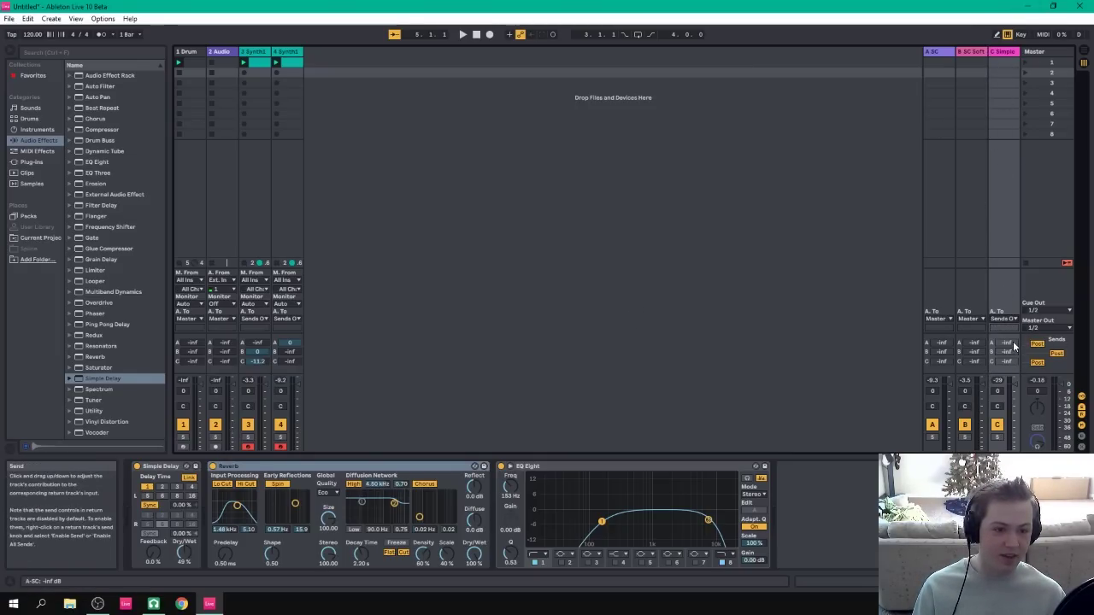
pyautogui.rightClick(1006, 343)
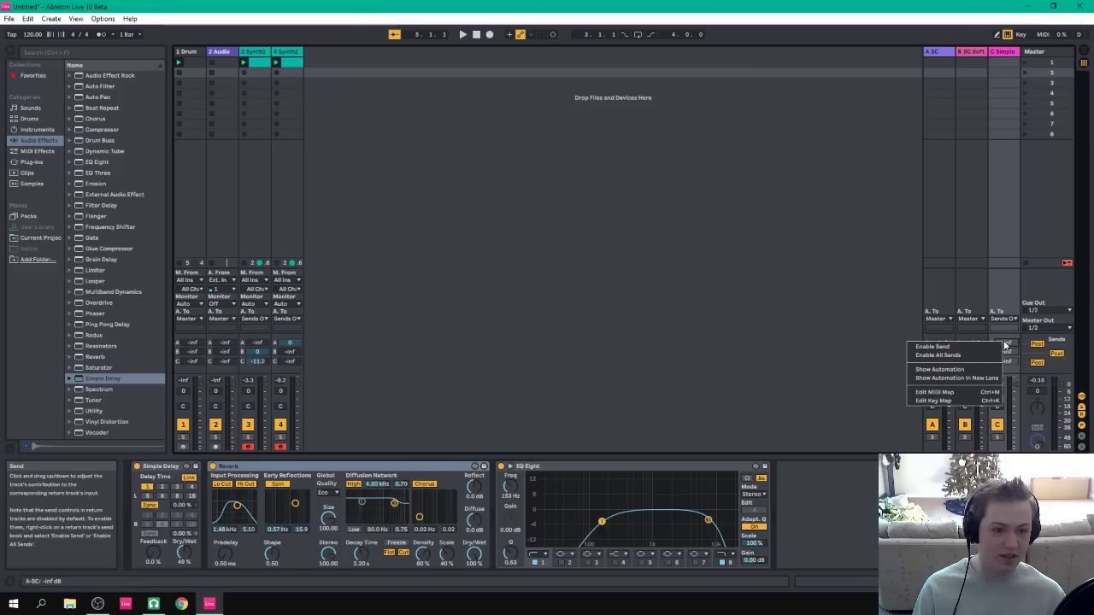
pyautogui.click(935, 346)
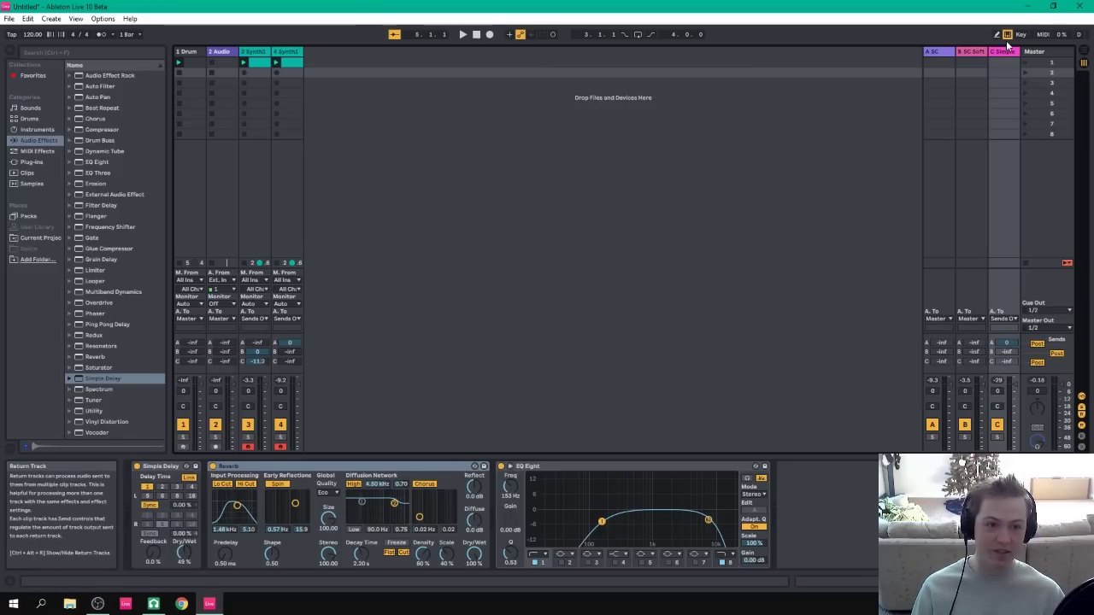
pyautogui.click(464, 35)
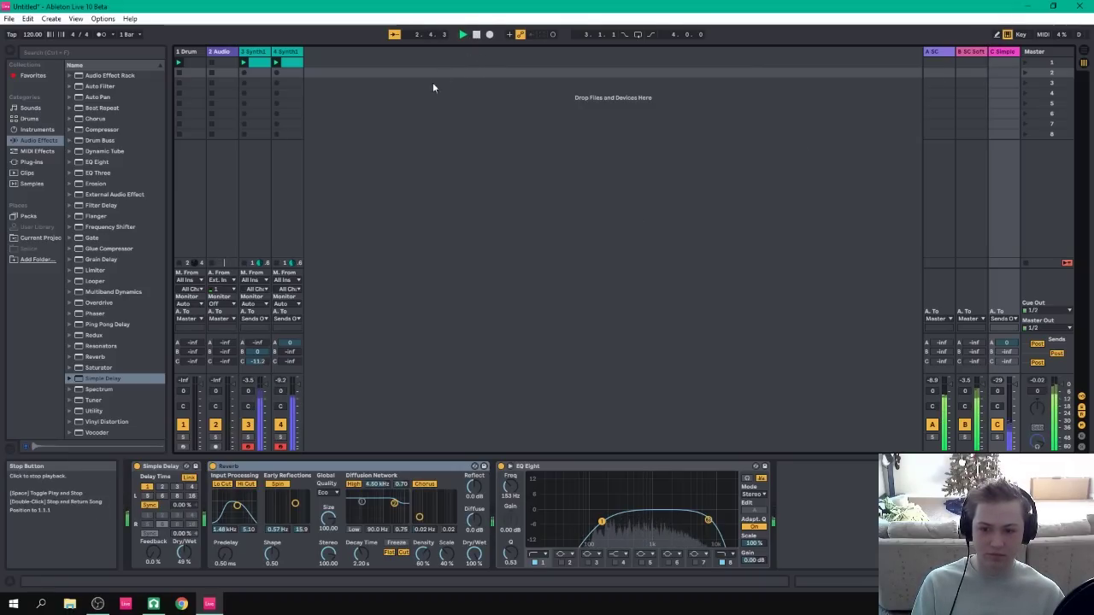
# Enable return track C's send B at 0 dB, lower its send A to -inf, and stop playback.
pyautogui.rightClick(1007, 353)
pyautogui.click(990, 356)
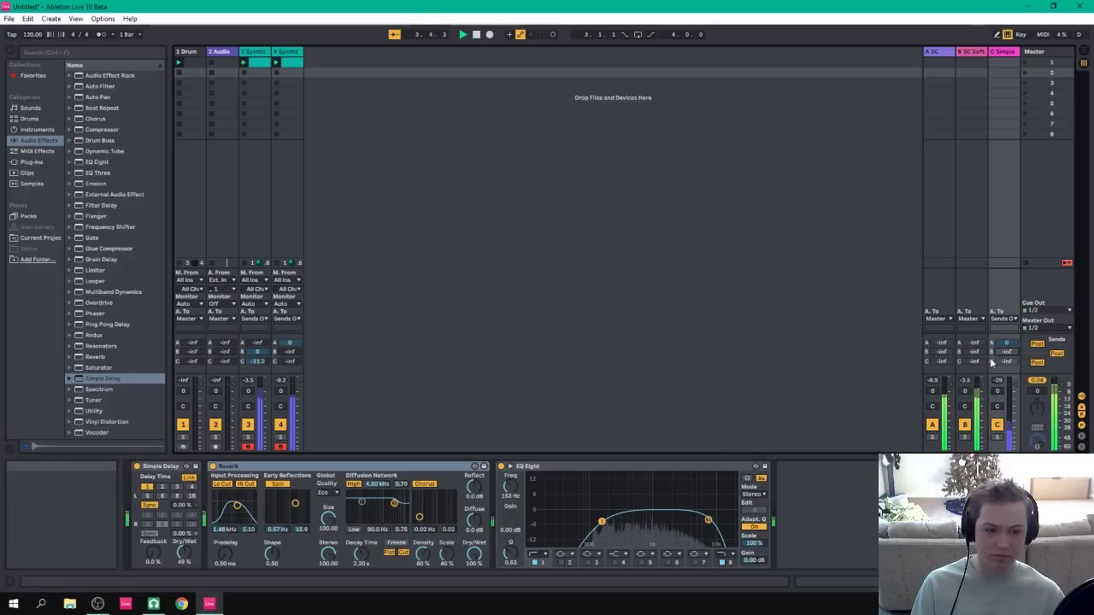
pyautogui.moveTo(1011, 344); pyautogui.dragTo(1008, 354)
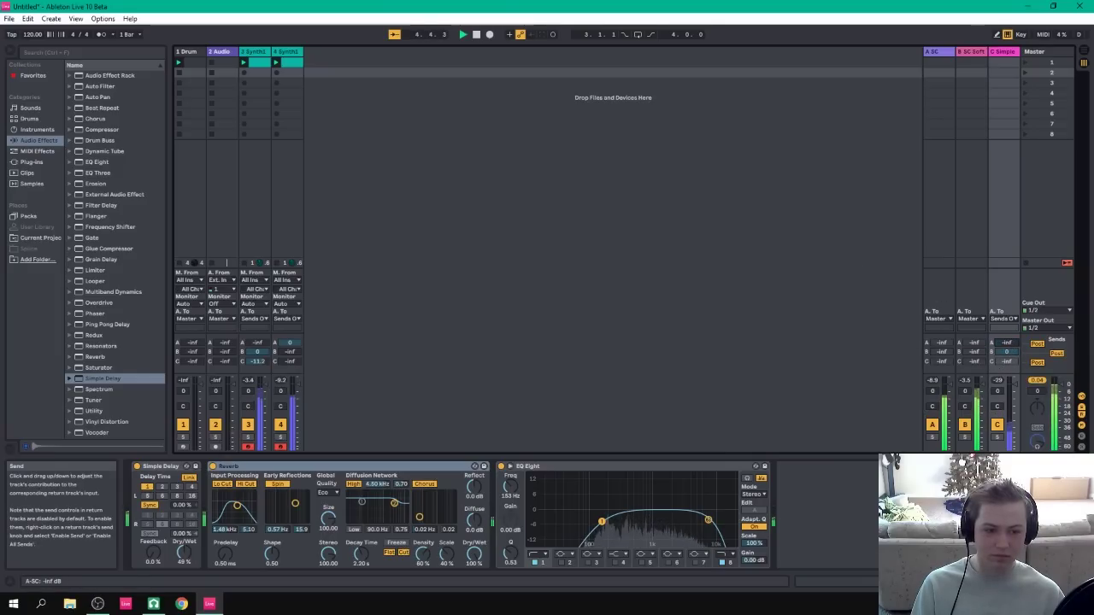
pyautogui.click(476, 35)
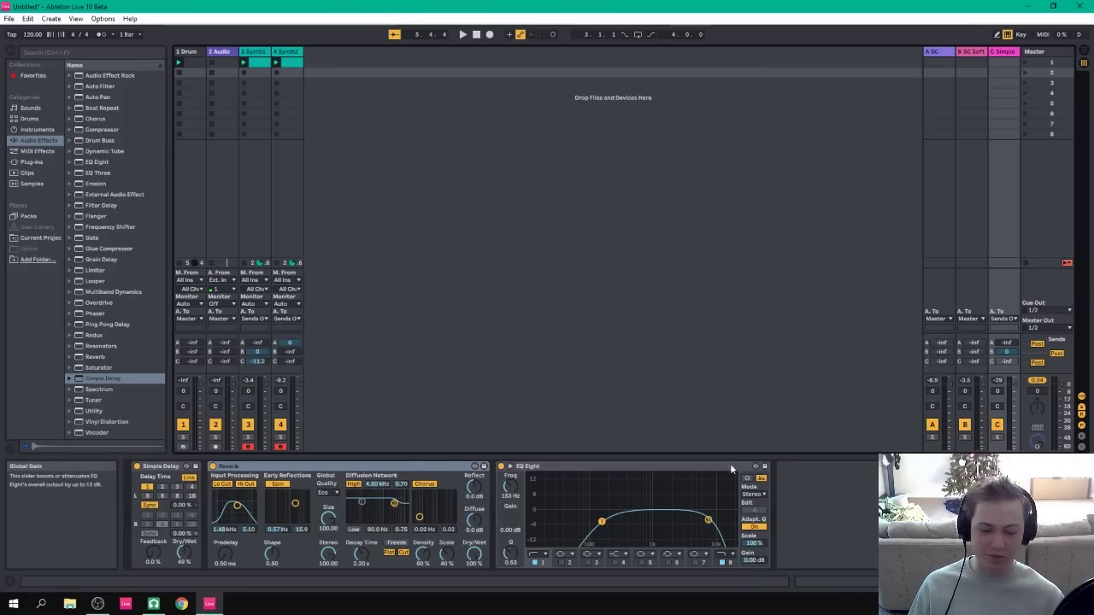
# Raise the distorted Synth1 track's send to return C to about -1 dB and play the loop.
pyautogui.press('space')
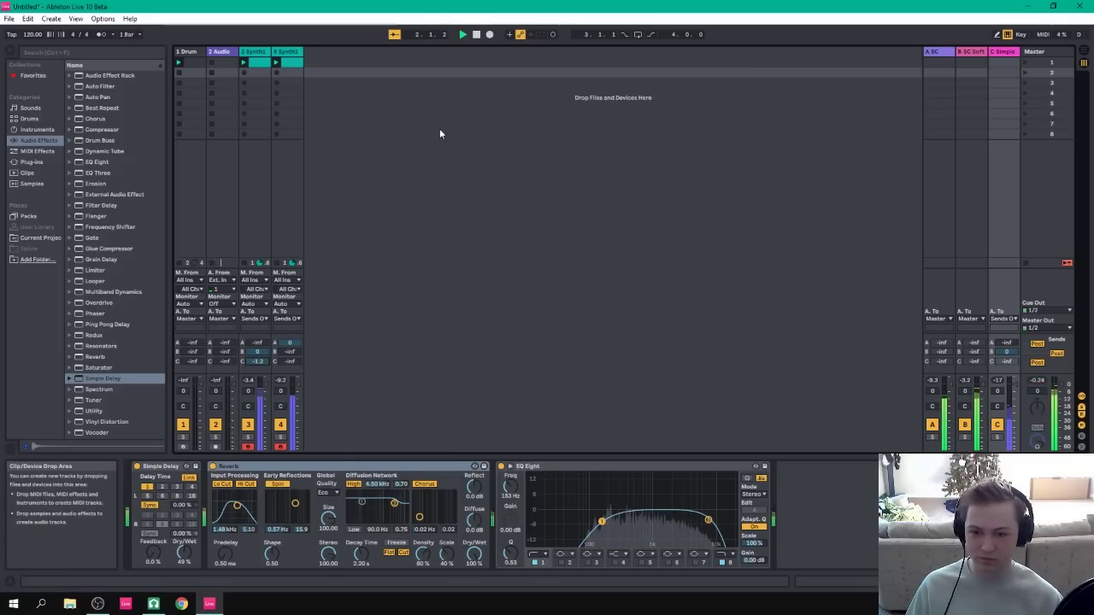
pyautogui.press('space')
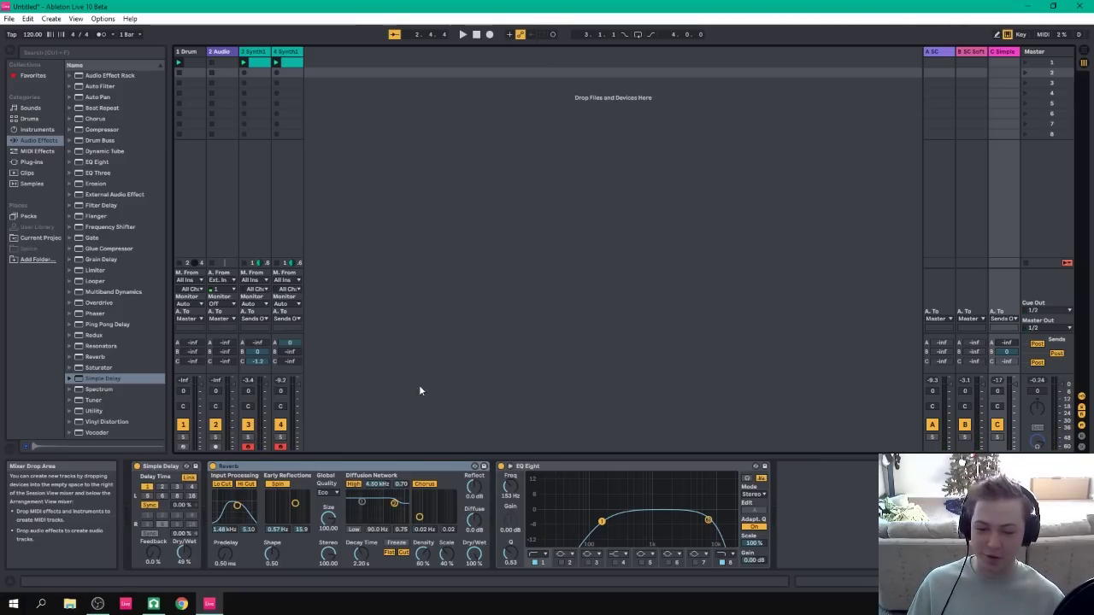
# Switch to LMMS and examine the Reverb channel's Delay effect, including the tempo sync options for its delay time.
pyautogui.click(153, 604)
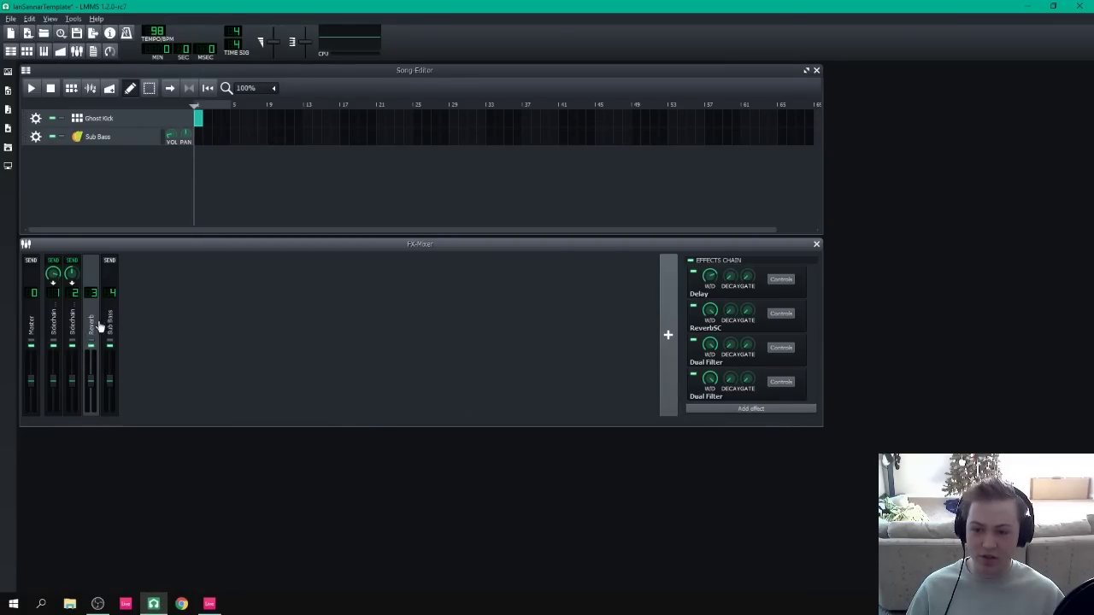
pyautogui.click(779, 281)
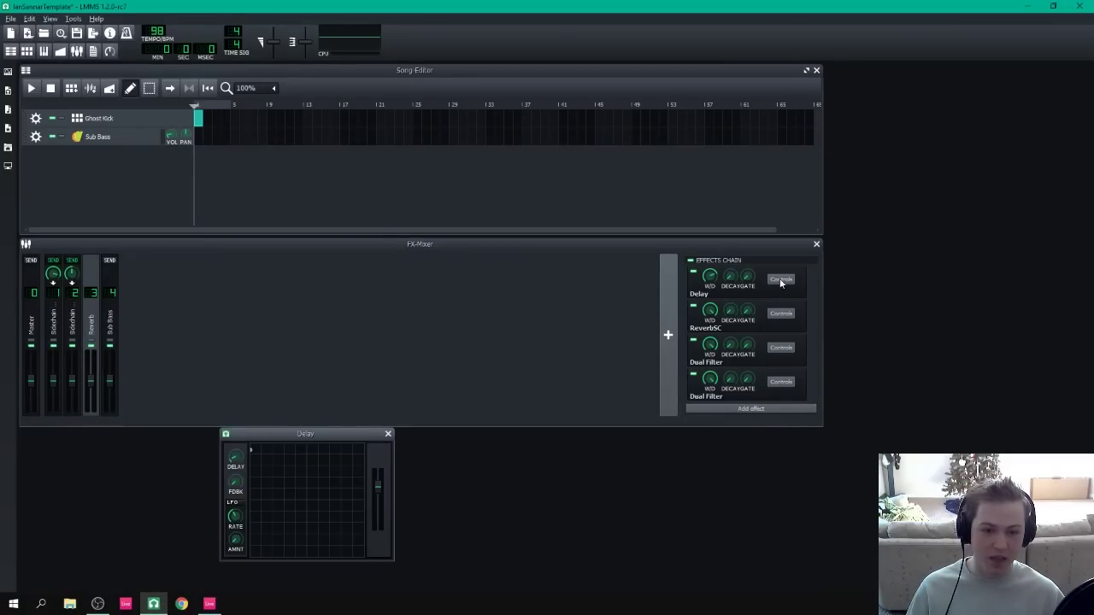
pyautogui.click(388, 435)
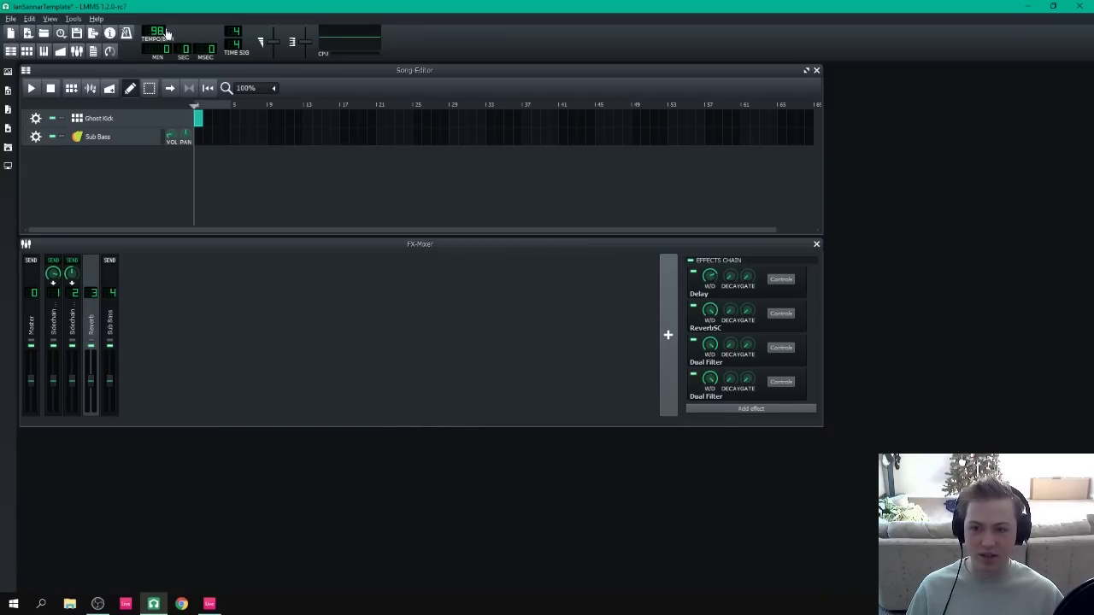
pyautogui.click(780, 280)
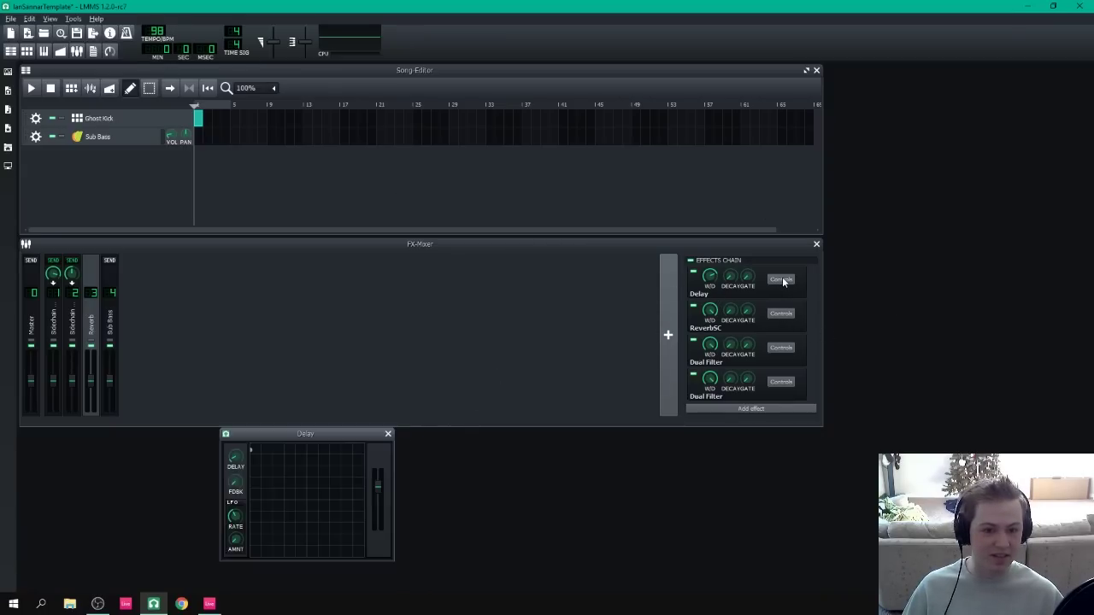
pyautogui.rightClick(235, 464)
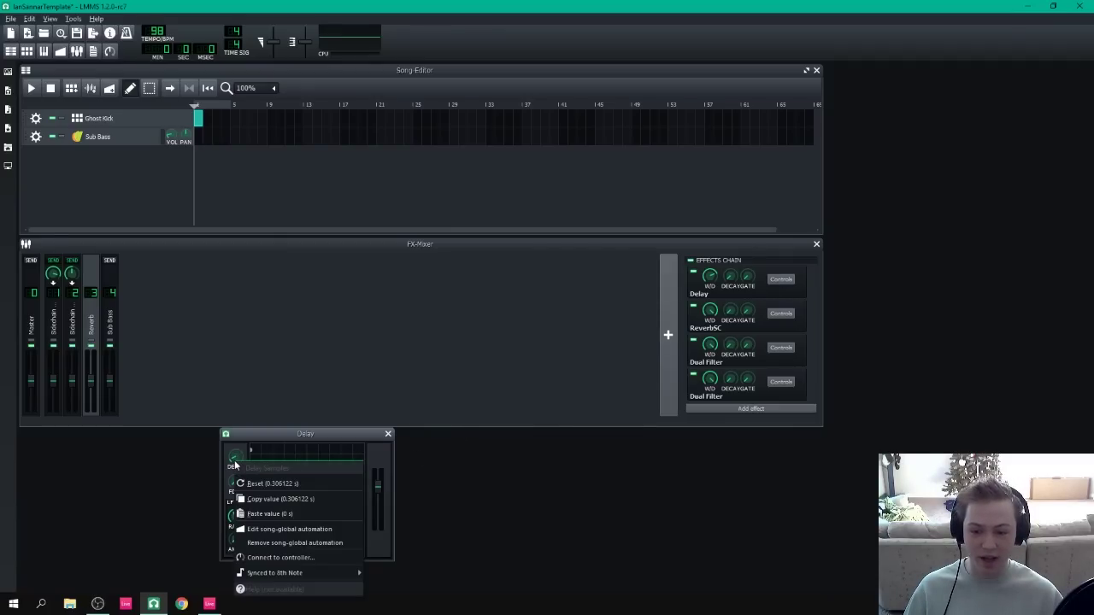
pyautogui.moveTo(285, 573)
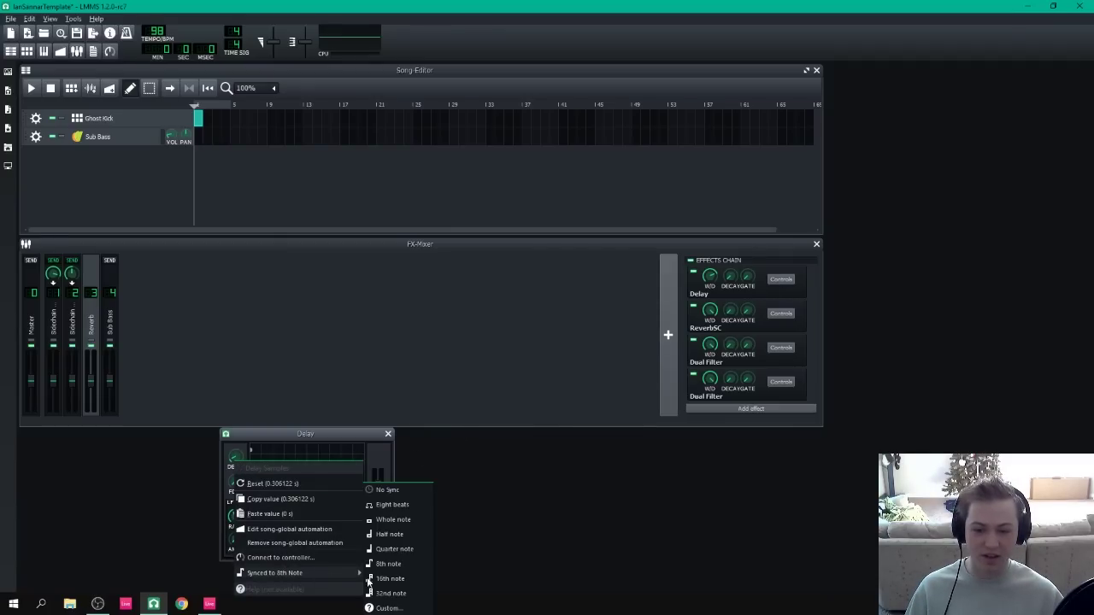
pyautogui.click(502, 350)
pyautogui.click(388, 434)
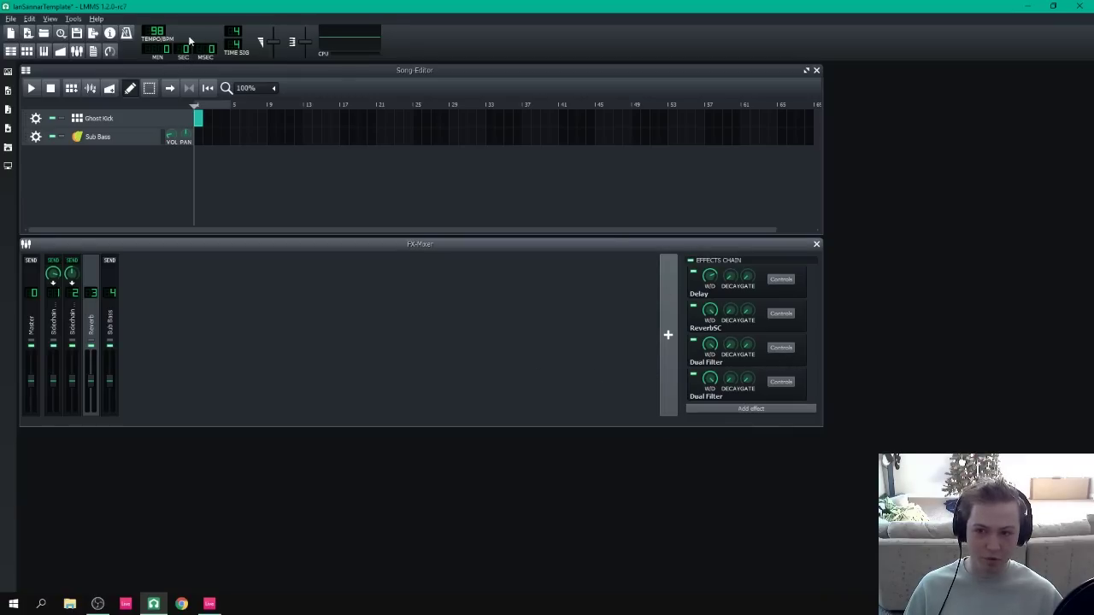
# Inspect the controls of the ReverbSC and first Dual Filter effects on the Reverb channel.
pyautogui.click(782, 314)
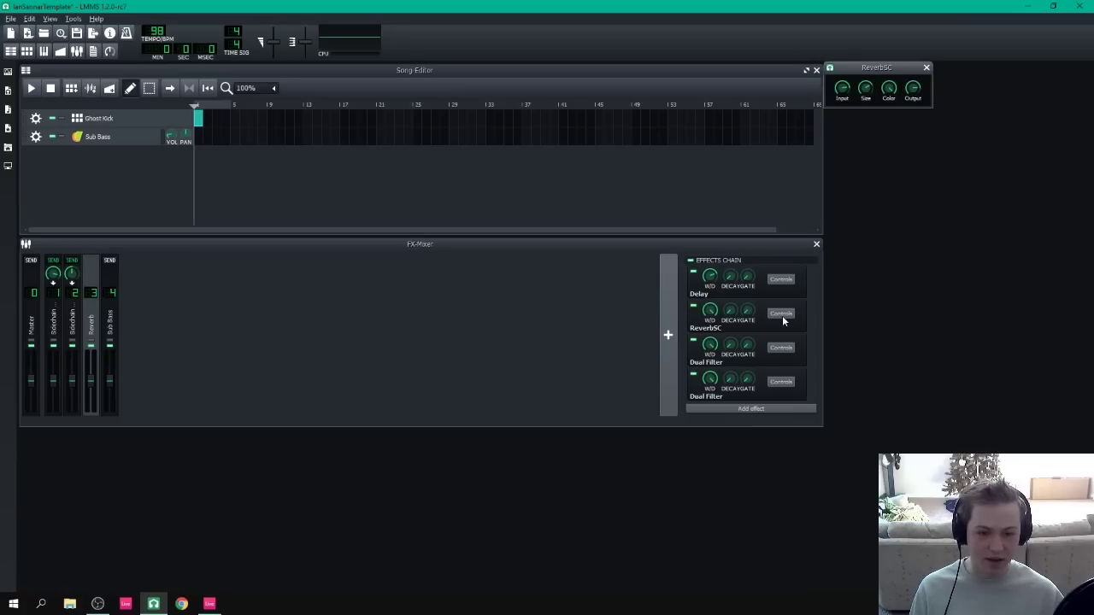
pyautogui.moveTo(886, 72); pyautogui.dragTo(824, 182)
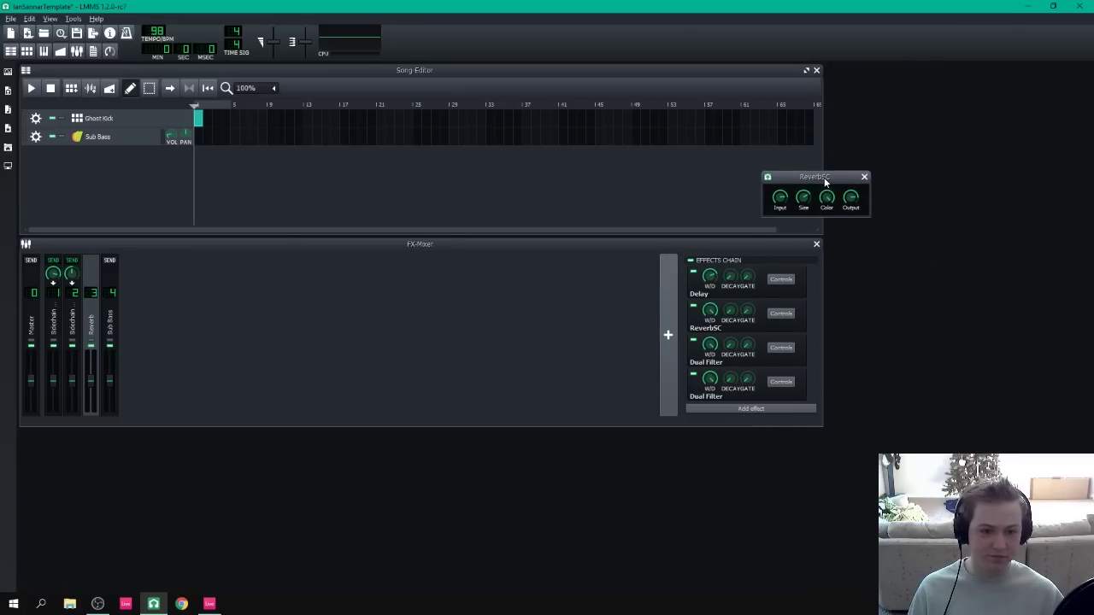
pyautogui.click(864, 177)
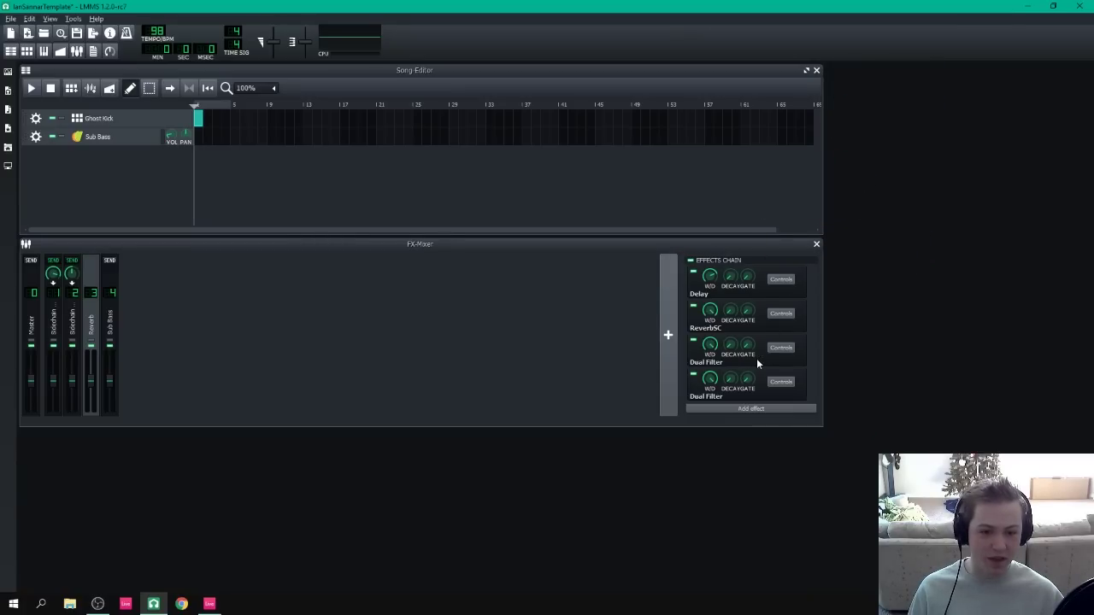
pyautogui.click(782, 348)
pyautogui.click(429, 433)
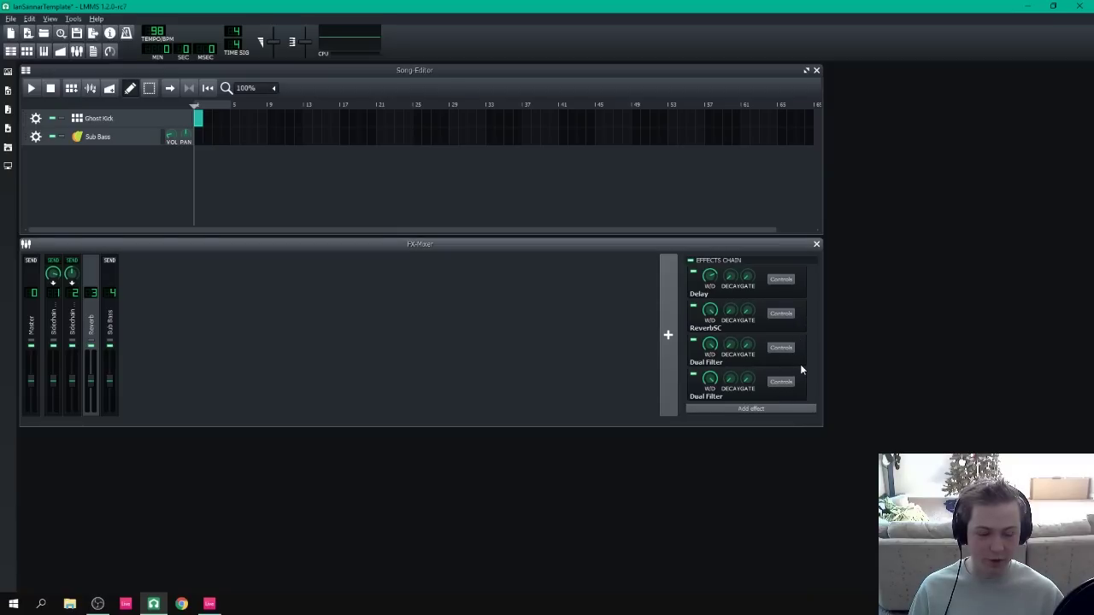
# Check where the Sub Bass channel and the first sidechain channel send their signal in the mixer.
pyautogui.click(108, 328)
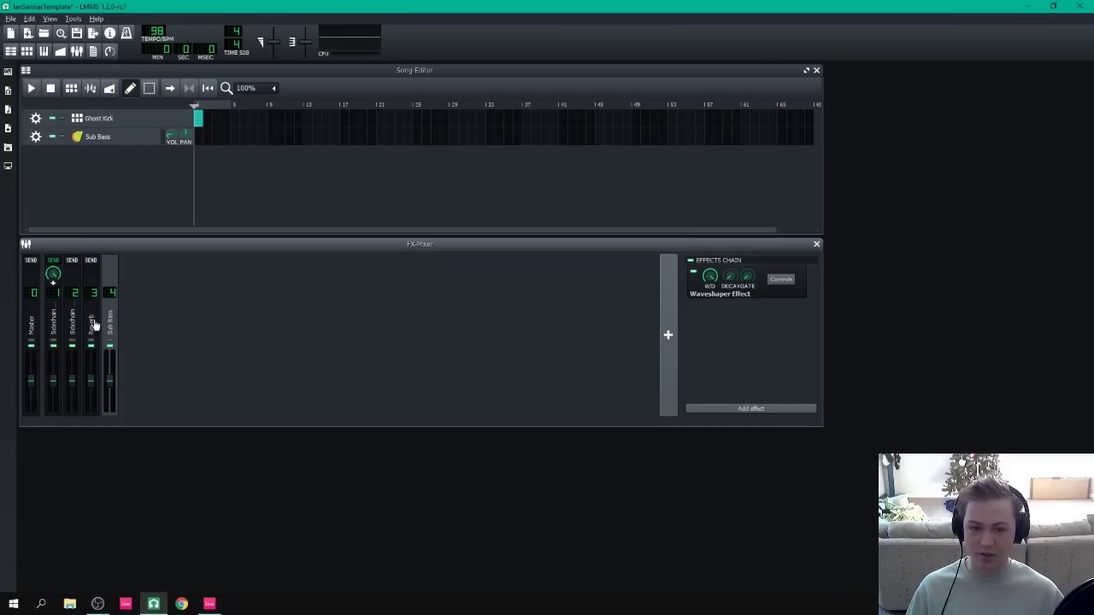
pyautogui.click(92, 325)
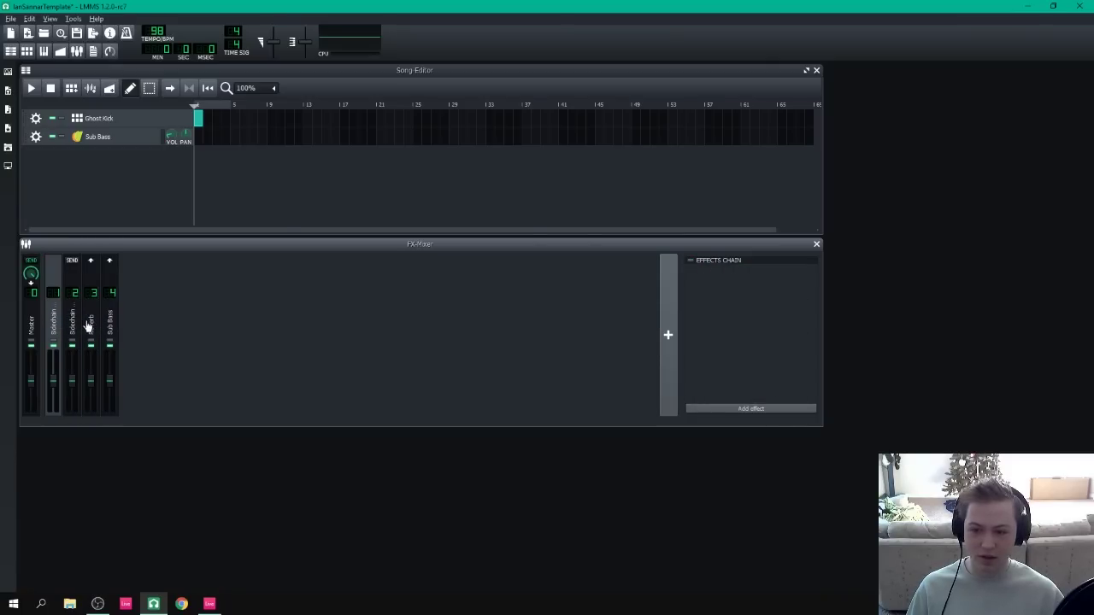
# Browse the presets, load the ZynAddSubFX progressive-house-pluck preset onto a new track, and open its instrument window.
pyautogui.click(8, 128)
pyautogui.click(38, 366)
pyautogui.click(94, 431)
pyautogui.click(114, 467)
pyautogui.click(94, 440)
pyautogui.click(77, 476)
pyautogui.doubleClick(77, 476)
pyautogui.click(7, 149)
pyautogui.click(118, 154)
pyautogui.click(180, 296)
# Add mixer channel 5 and enable its send to the Reverb channel, adjusting the send amount.
pyautogui.click(668, 335)
pyautogui.click(128, 320)
pyautogui.click(91, 260)
pyautogui.moveTo(90, 274); pyautogui.dragTo(91, 285)
# Assign the progressive-house-pluck instrument to mixer channel 5 and audition a couple of notes.
pyautogui.moveTo(550, 161); pyautogui.dragTo(561, 126)
pyautogui.moveTo(602, 167); pyautogui.dragTo(603, 157)
pyautogui.click(541, 364)
pyautogui.click(615, 364)
pyautogui.click(368, 290)
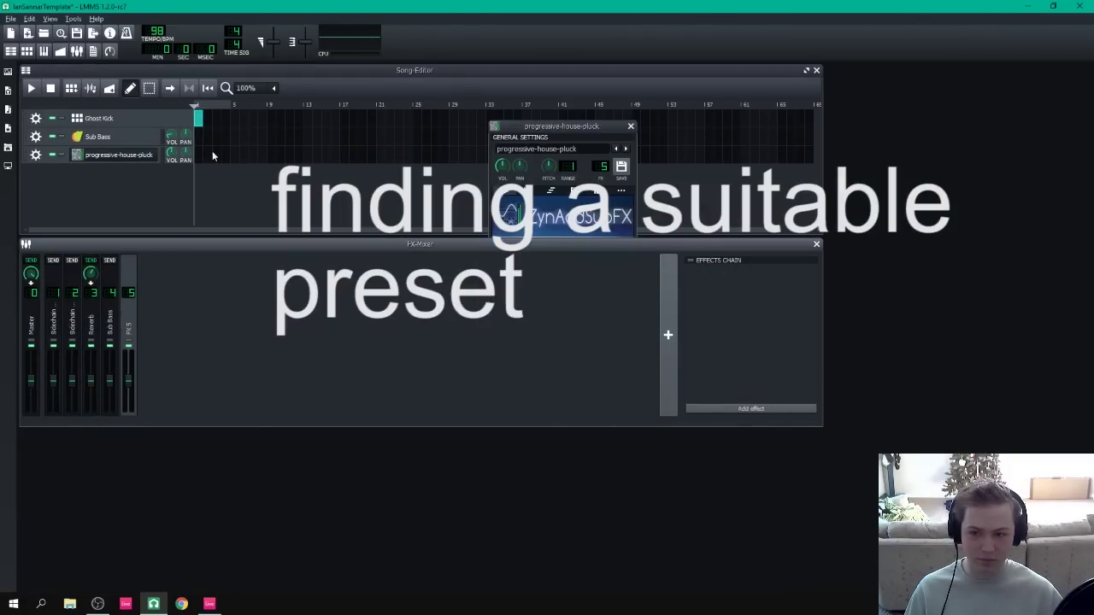
# Draw a repeating three-note rising arpeggio with a changing top note in a new progressive-house-pluck pattern.
pyautogui.doubleClick(199, 154)
pyautogui.click(151, 256)
pyautogui.moveTo(245, 257); pyautogui.dragTo(164, 256)
pyautogui.click(170, 235)
pyautogui.click(195, 200)
pyautogui.click(223, 256)
pyautogui.click(251, 235)
pyautogui.click(278, 187)
pyautogui.click(306, 256)
pyautogui.click(332, 235)
pyautogui.click(360, 173)
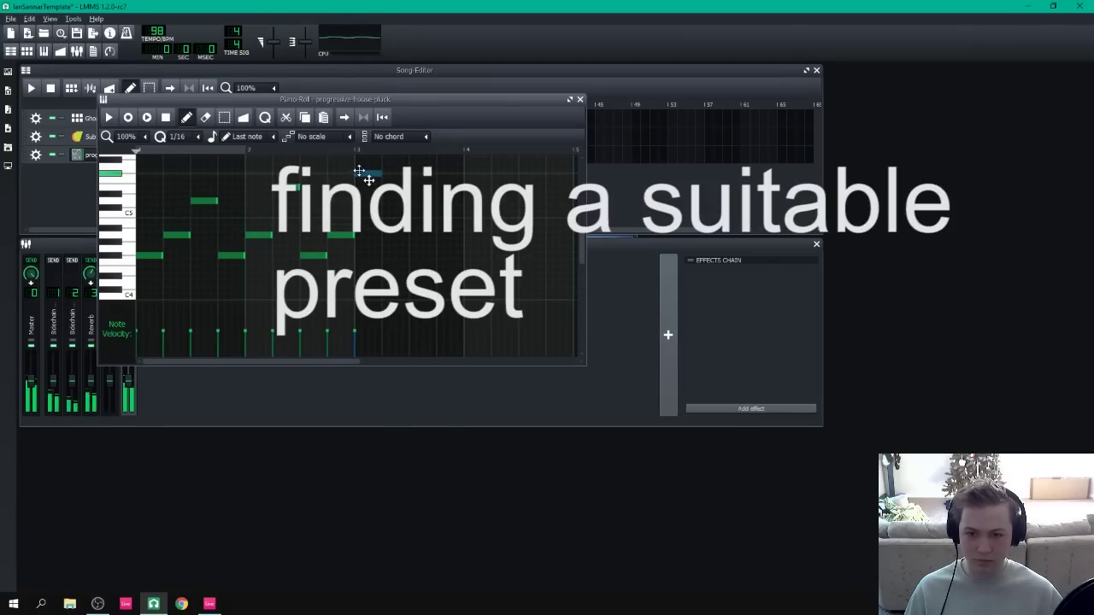
pyautogui.scroll(1, 361, 177)
pyautogui.click(387, 283)
pyautogui.scroll(-3, 444, 242)
# Play back the new pluck pattern, stop it, and close the Piano Roll.
pyautogui.click(109, 117)
pyautogui.click(52, 89)
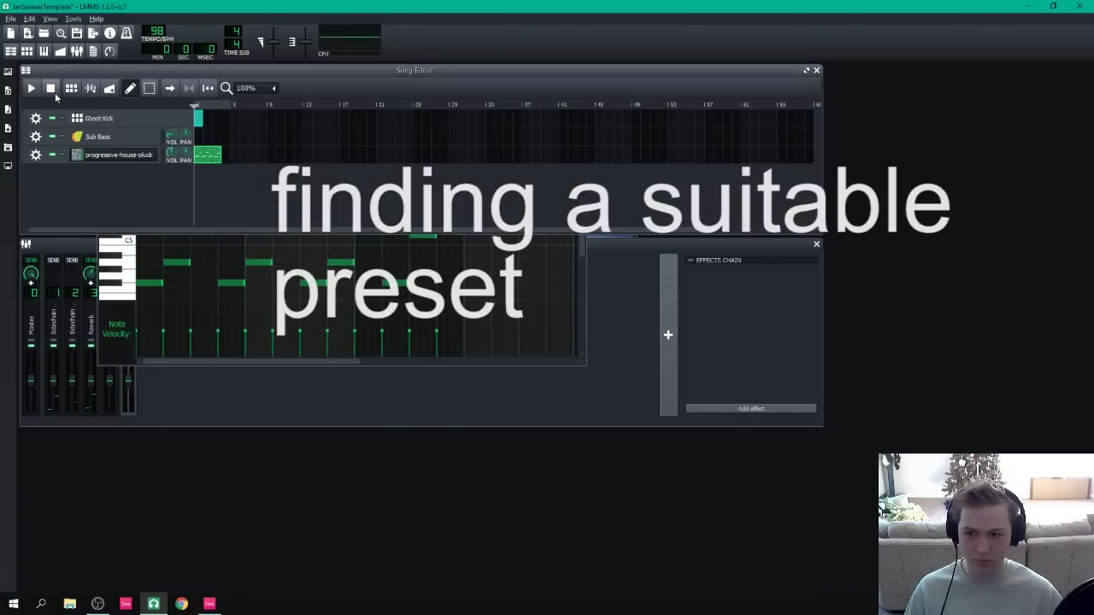
pyautogui.click(513, 342)
pyautogui.click(581, 99)
# Open the progressive-house-pluck instrument window and play the song to hear the pluck, stopping playback when done.
pyautogui.click(111, 155)
pyautogui.click(558, 247)
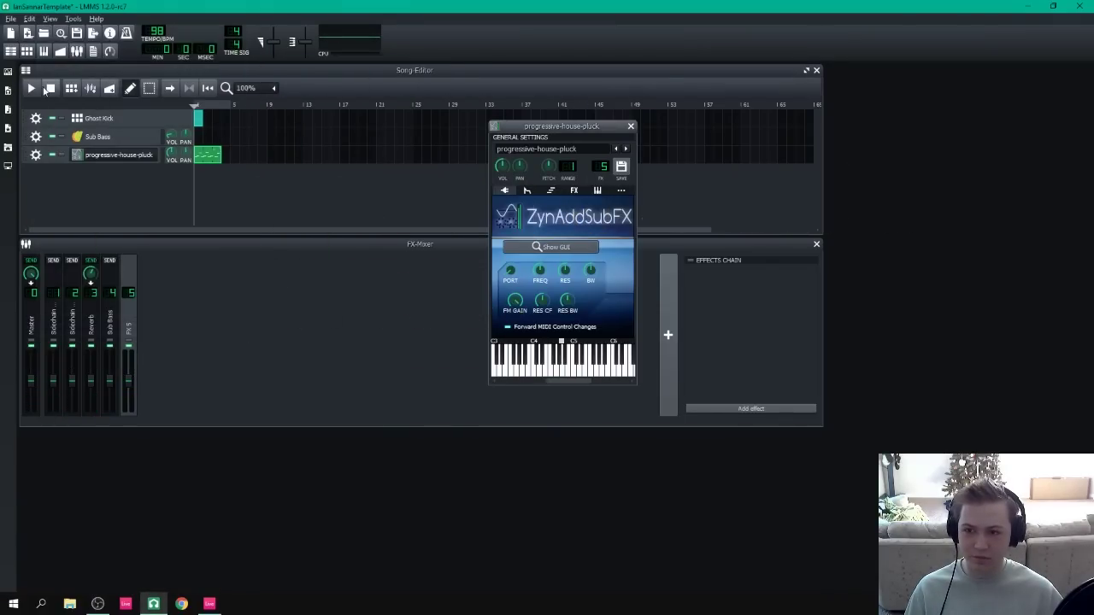
pyautogui.click(31, 88)
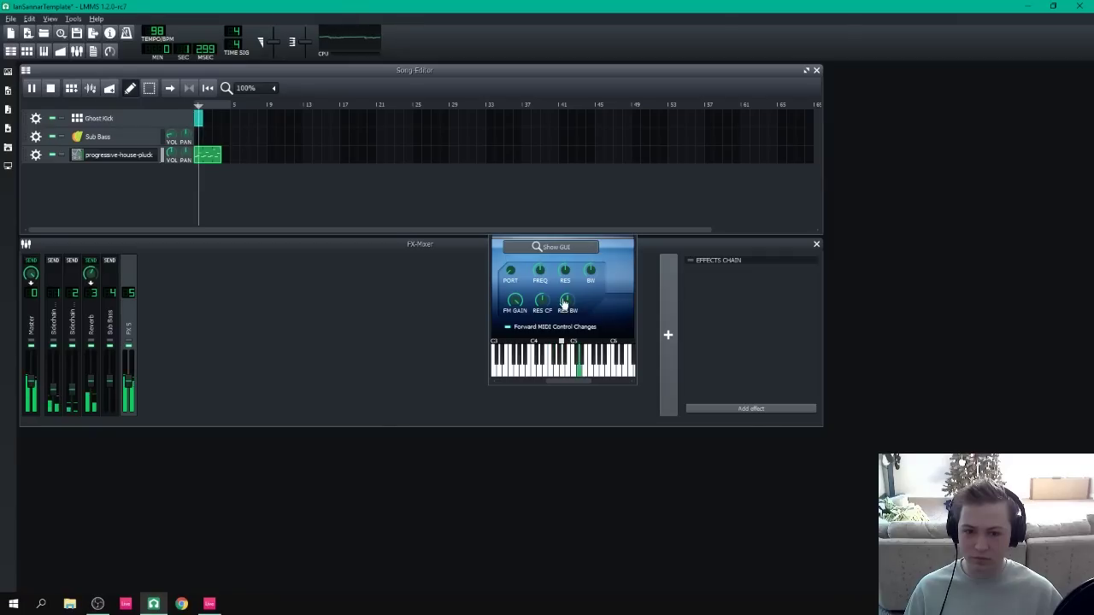
pyautogui.click(606, 282)
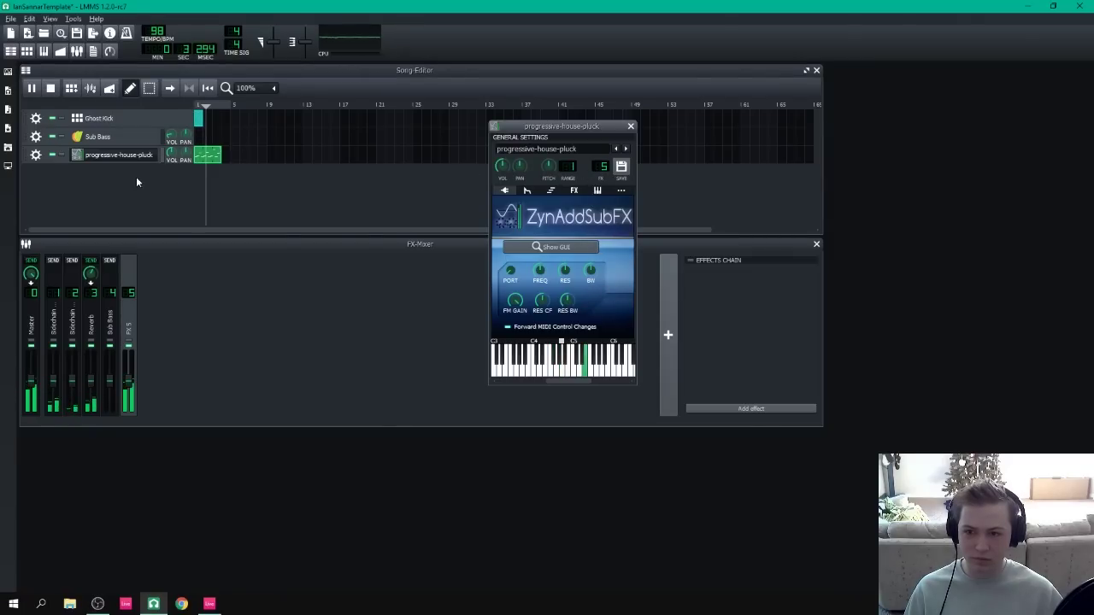
pyautogui.click(50, 88)
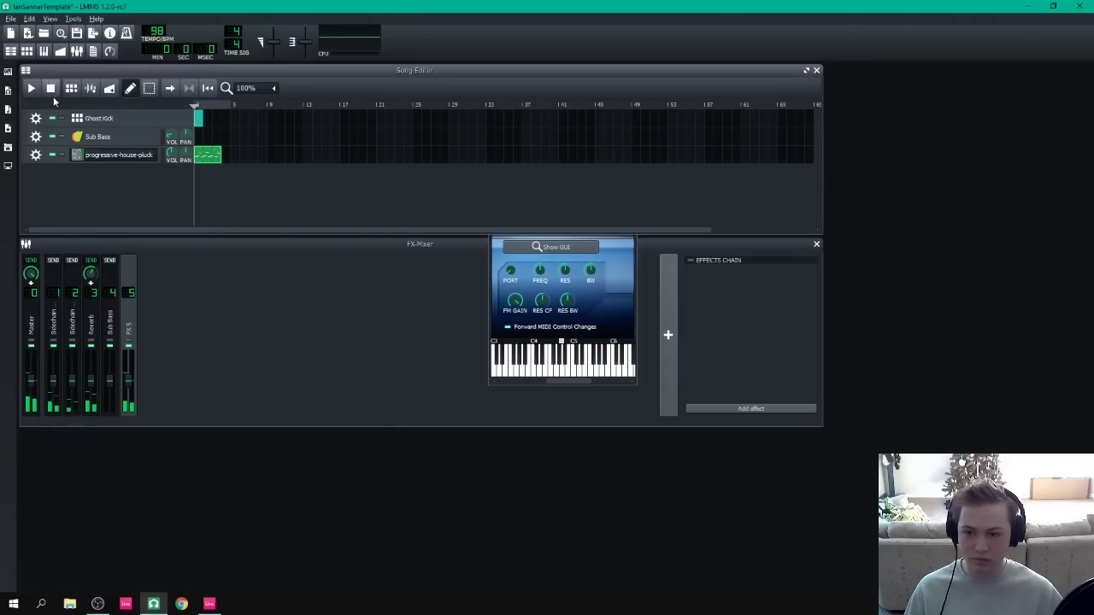
# Raise mixer channel 5's send to Reverb and replay the song to hear the effect.
pyautogui.click(31, 88)
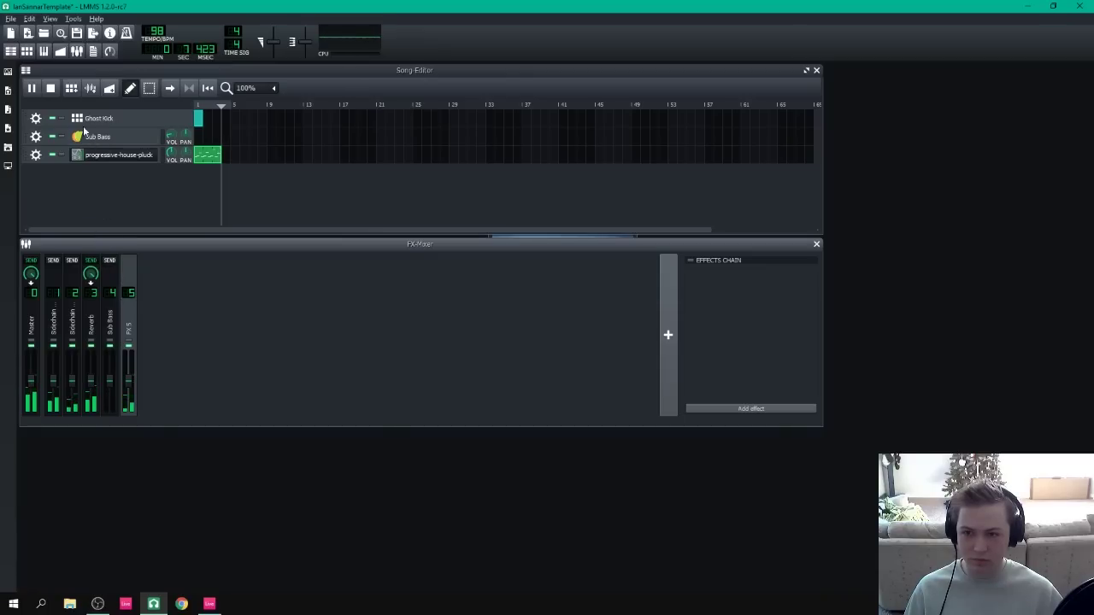
pyautogui.click(55, 88)
pyautogui.click(35, 89)
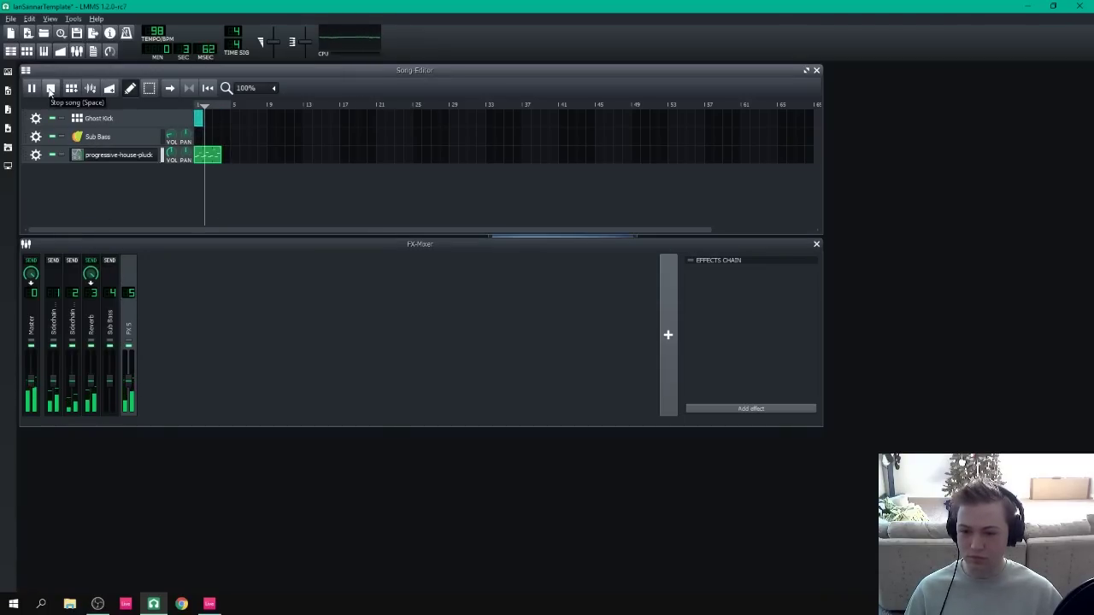
pyautogui.click(50, 89)
# Extend the Ghost Kick block to match the pluck clip, add three more kick steps to its pattern, and play the song.
pyautogui.moveTo(202, 118); pyautogui.dragTo(226, 117)
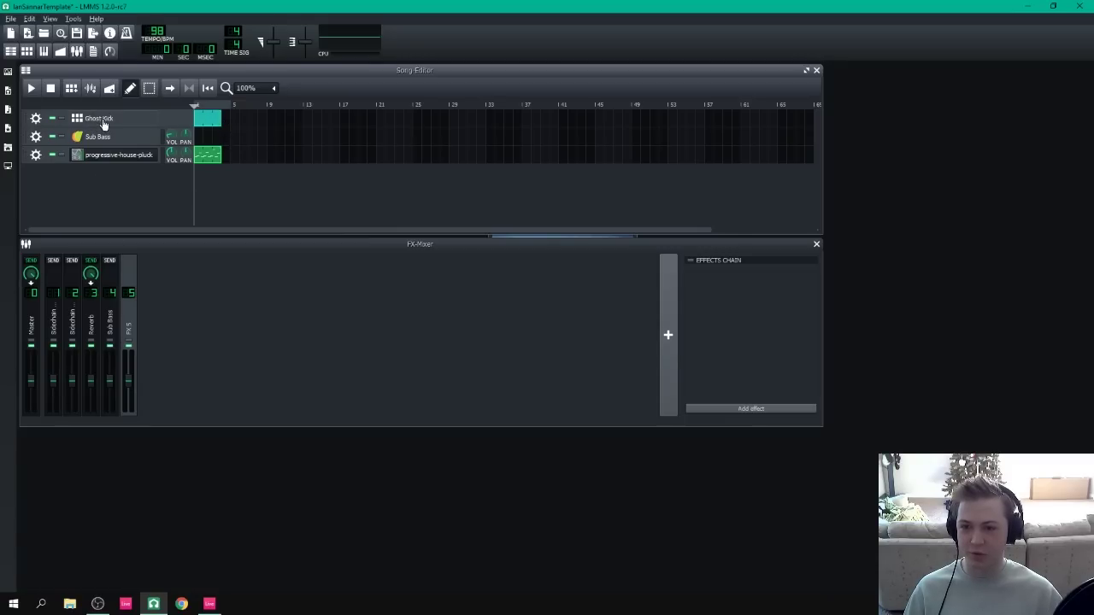
pyautogui.click(98, 118)
pyautogui.click(548, 177)
pyautogui.click(601, 177)
pyautogui.click(654, 177)
pyautogui.click(730, 137)
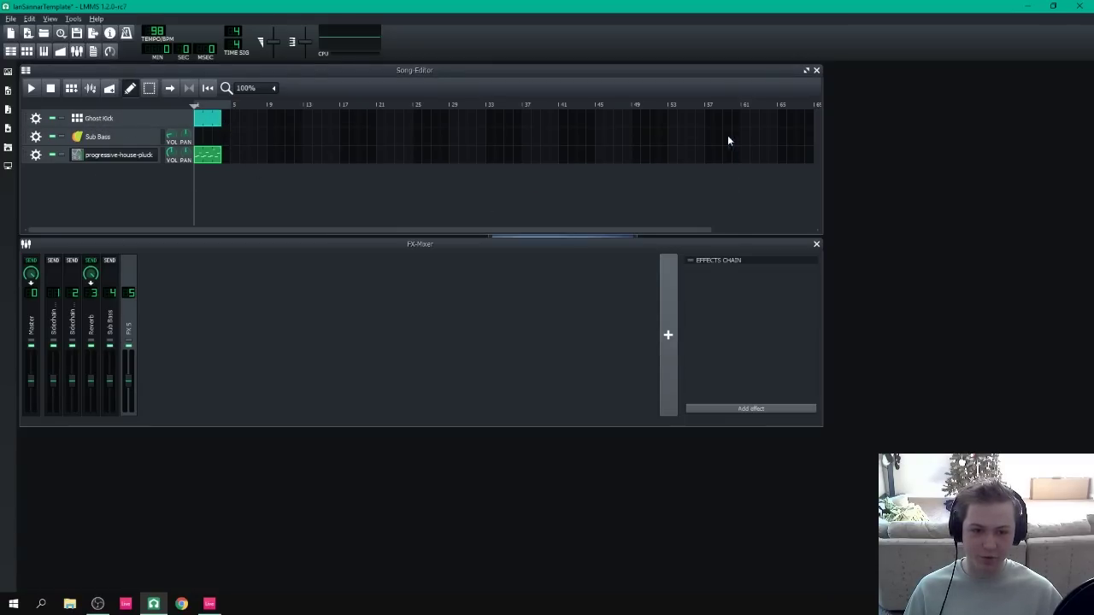
pyautogui.click(29, 89)
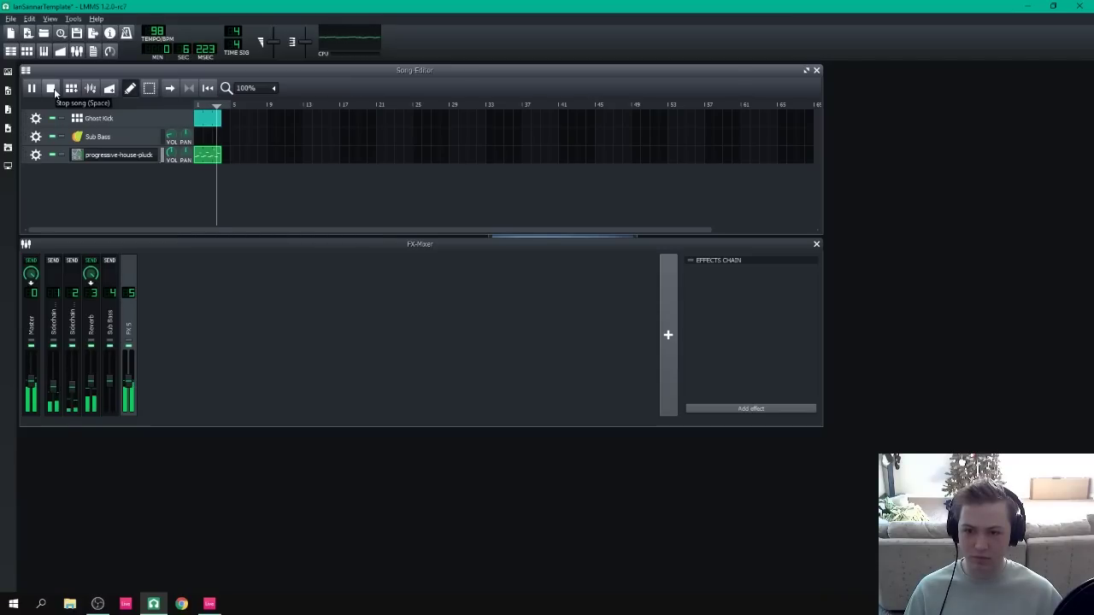
pyautogui.click(54, 88)
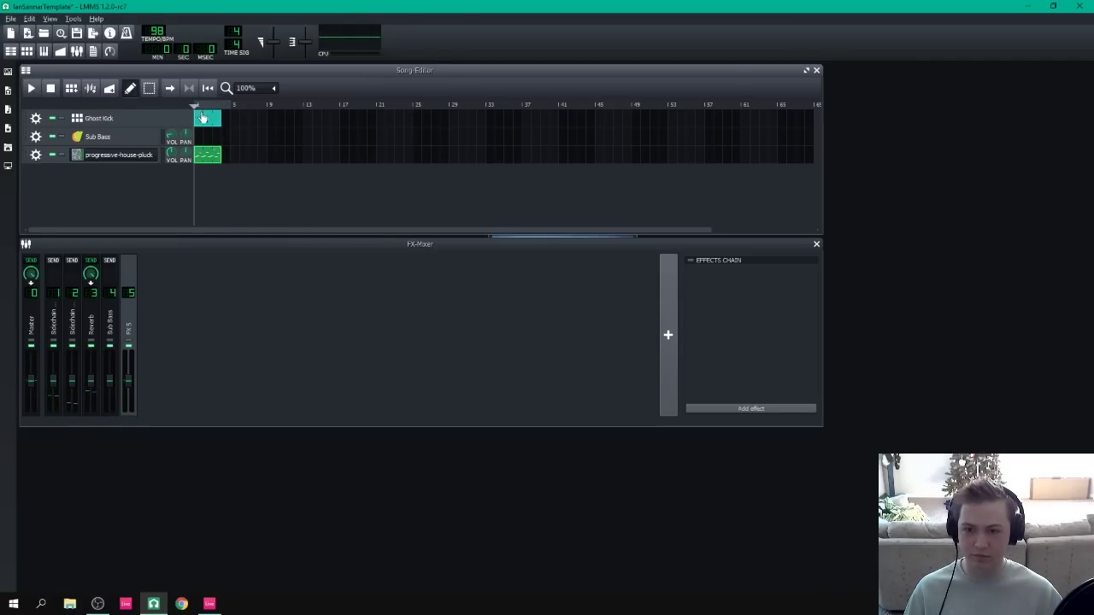
# Remove the Ghost Kick block and demonstrate channel 5's Reverb send by lowering it to 0.21 and raising it back up.
pyautogui.click(90, 273)
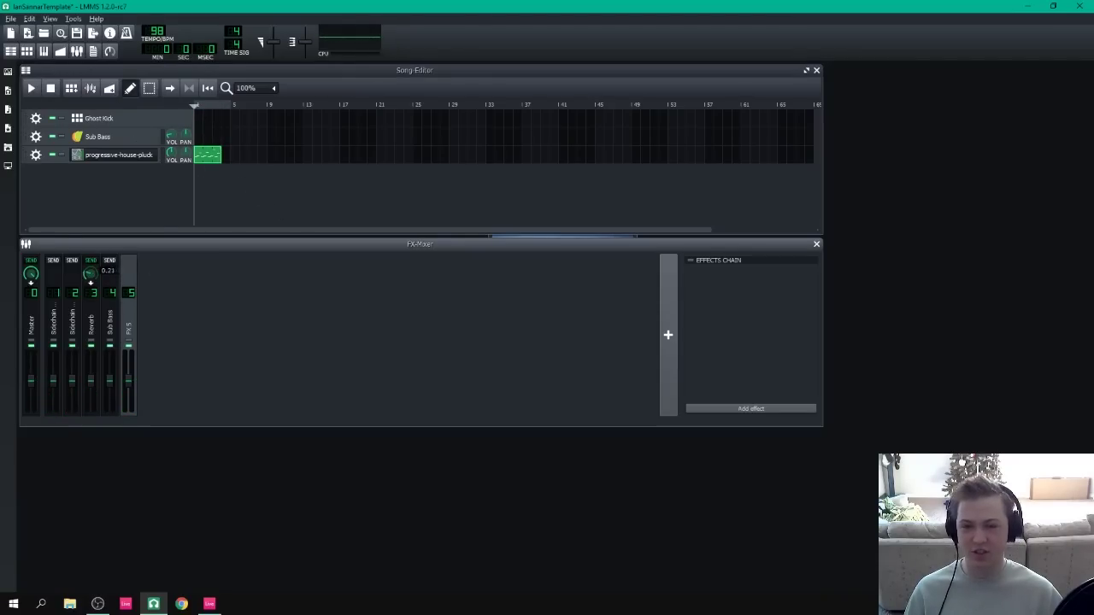
pyautogui.moveTo(91, 283); pyautogui.dragTo(91, 283)
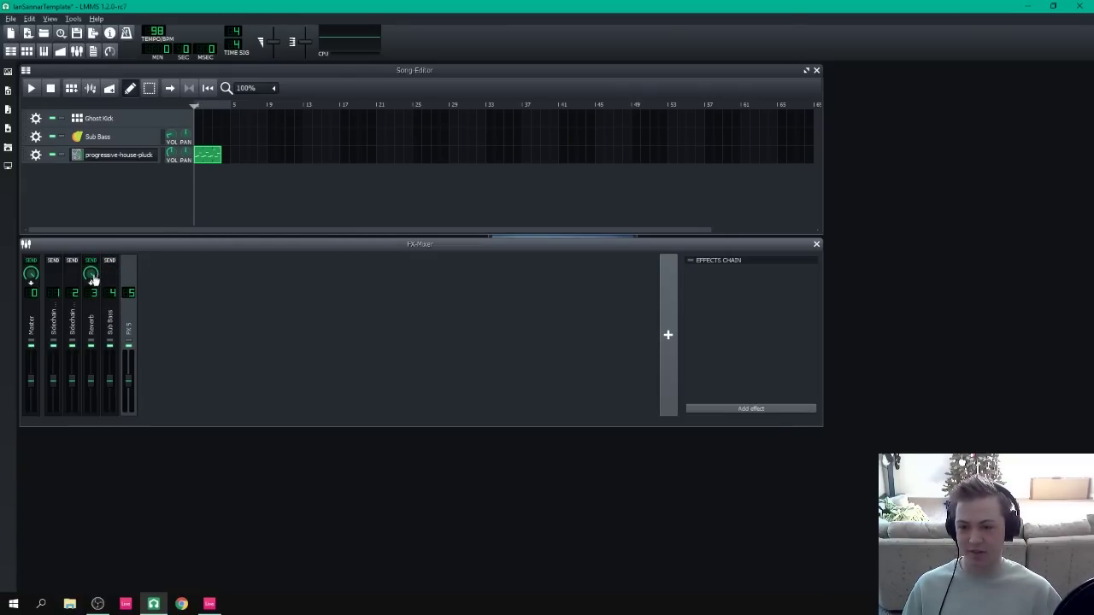
pyautogui.click(155, 212)
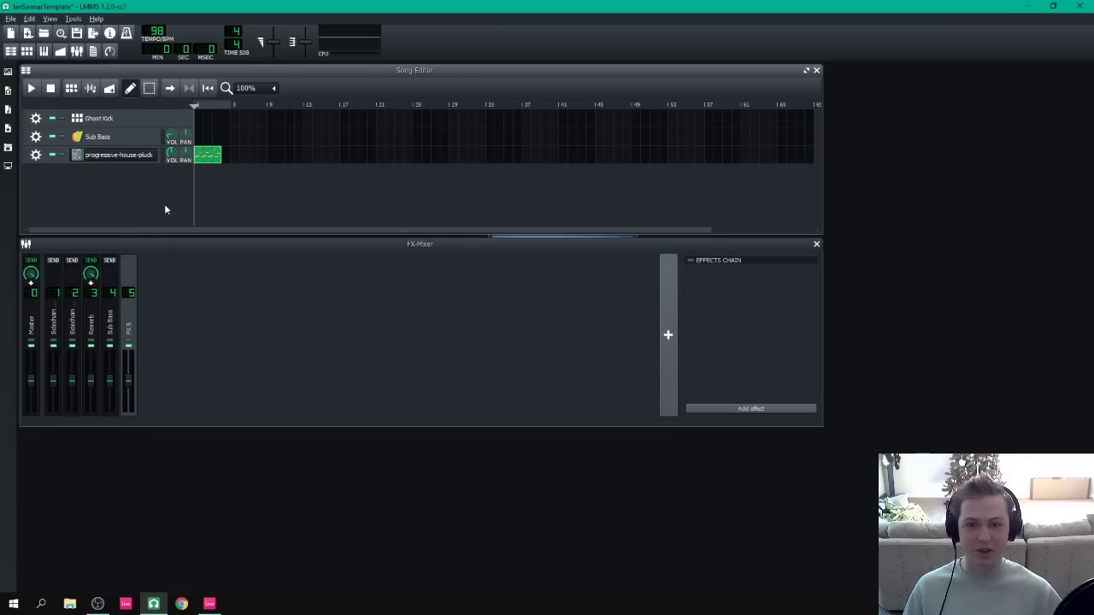